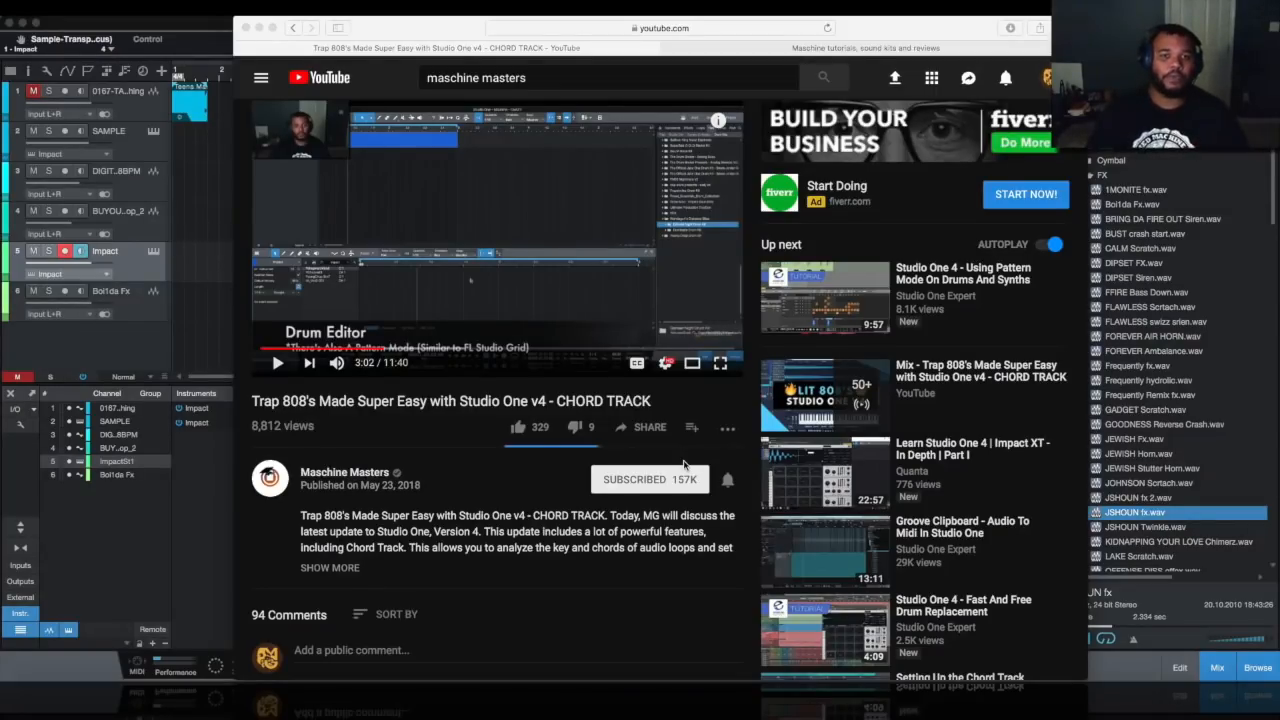
Look through the viewer comments under the "Trap 808's Made Super Easy with Studio One v4 - CHORD TRACK" video.
scroll(700, 465, down, 20)
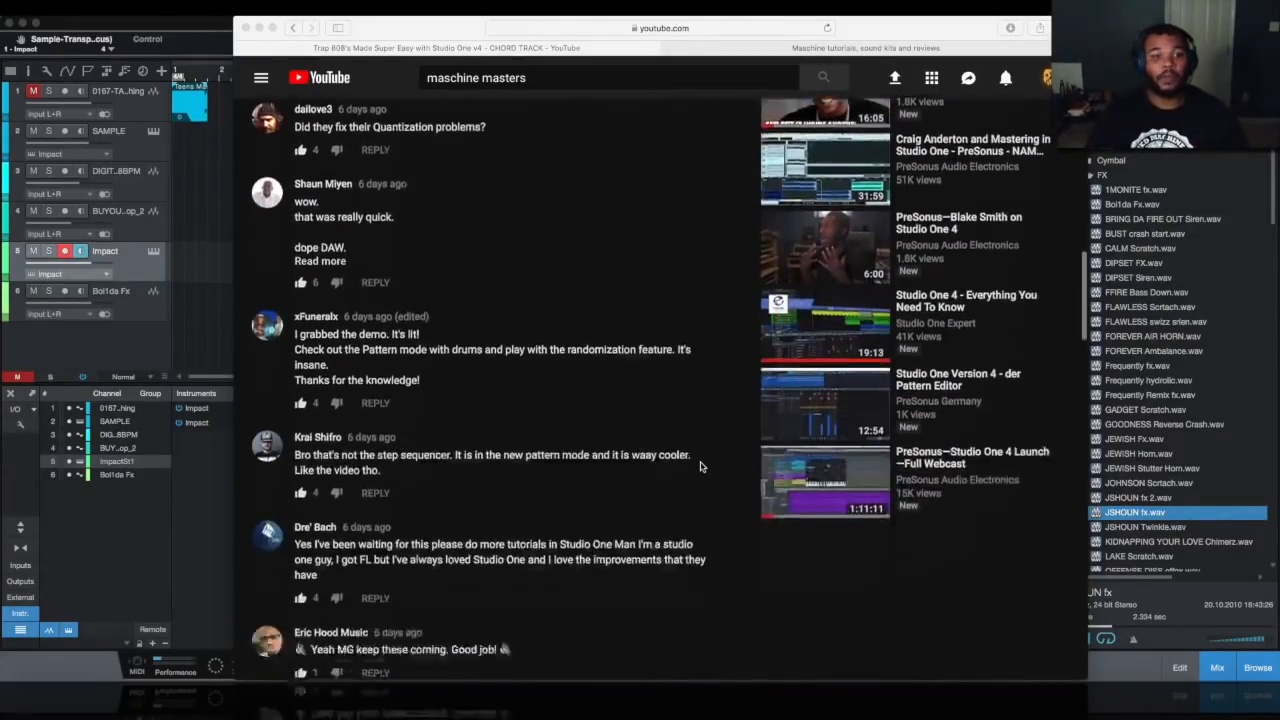
scroll(700, 466, down, 15)
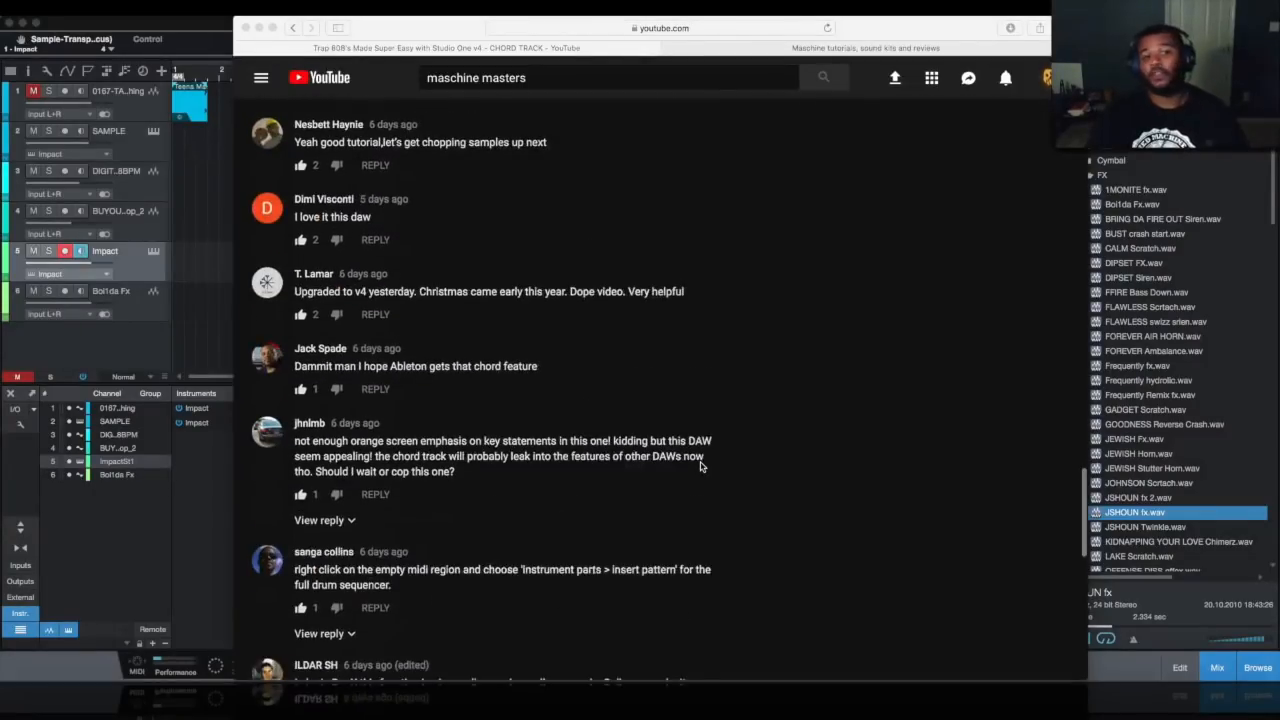
scroll(700, 466, down, 10)
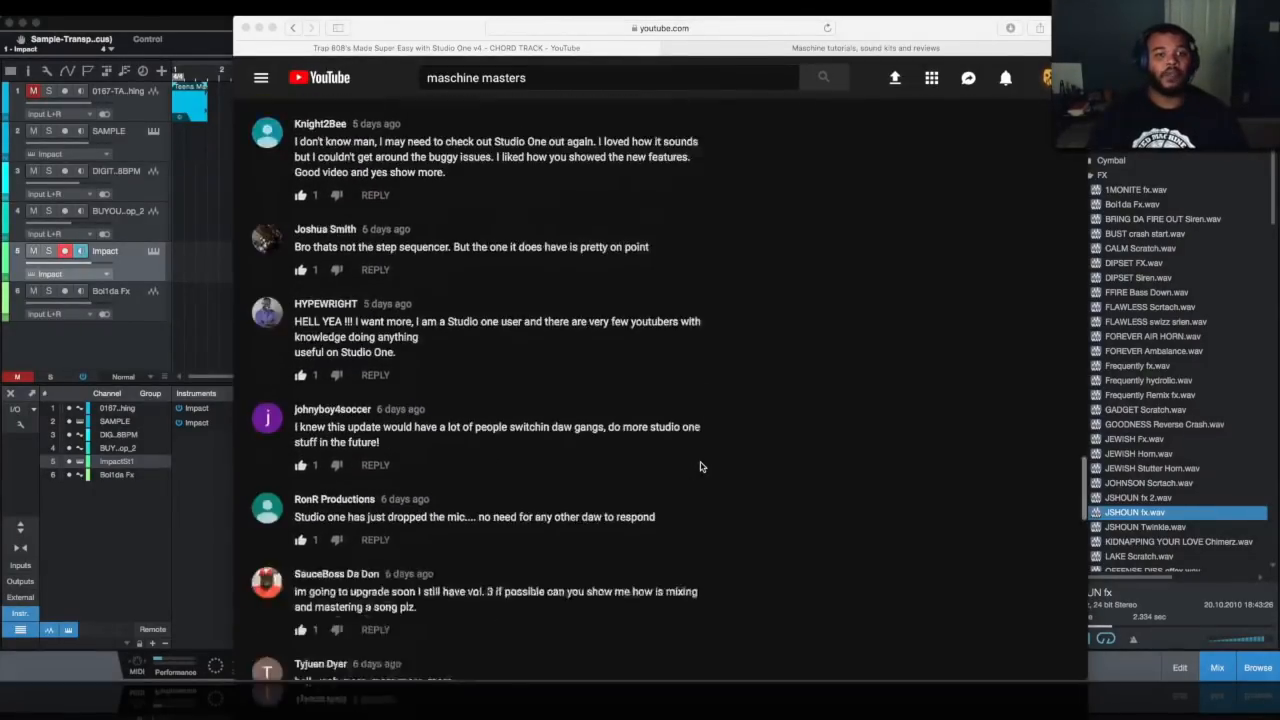
scroll(700, 466, down, 8)
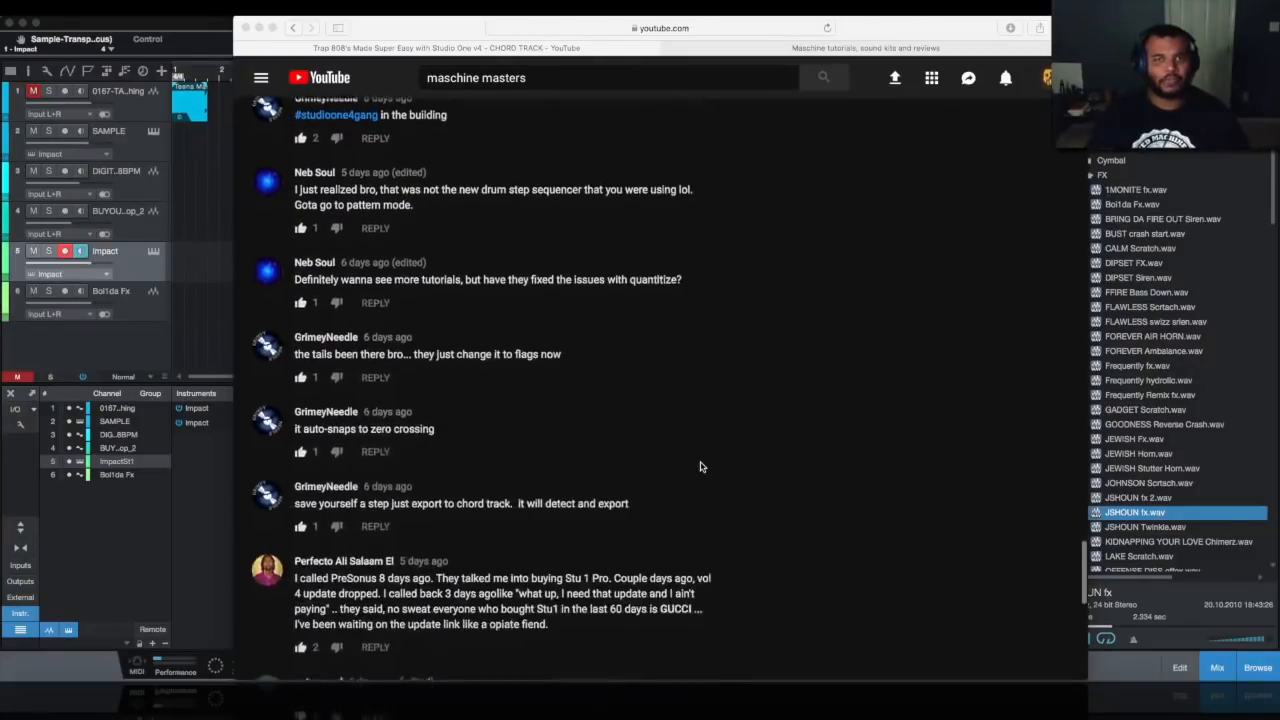
scroll(700, 466, down, 4)
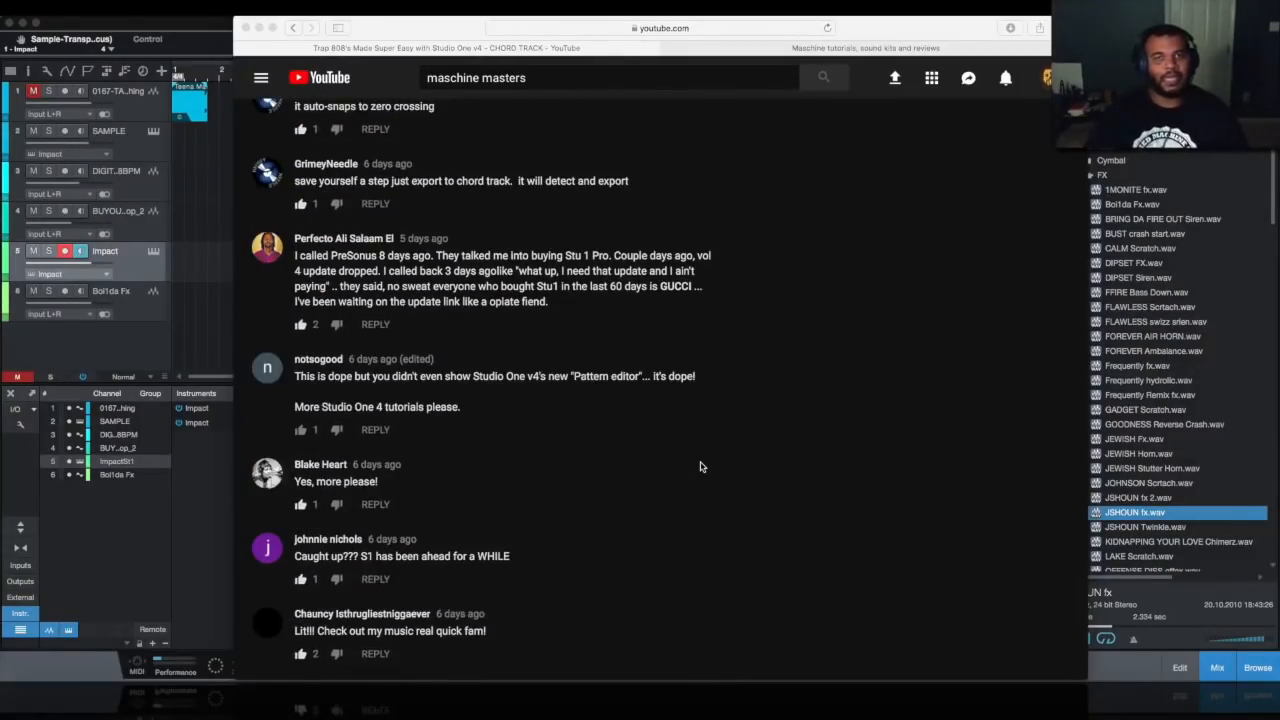
scroll(700, 466, down, 5)
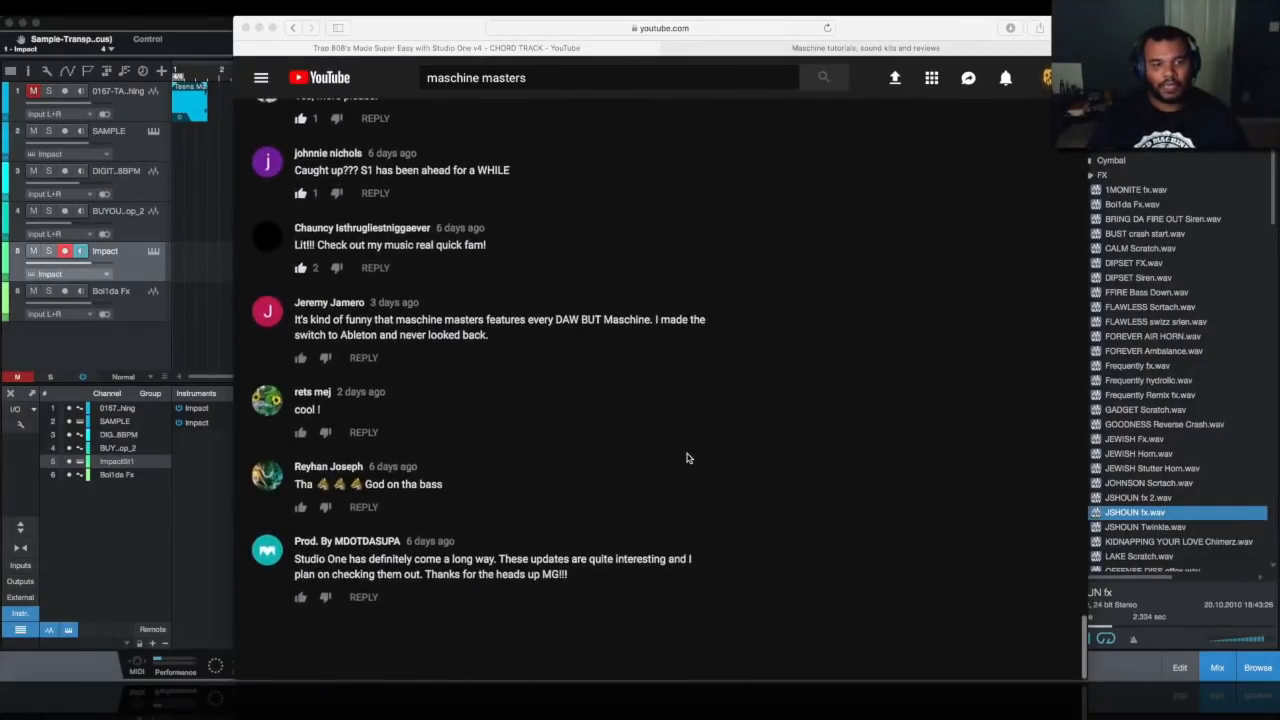
scroll(686, 458, down, 15)
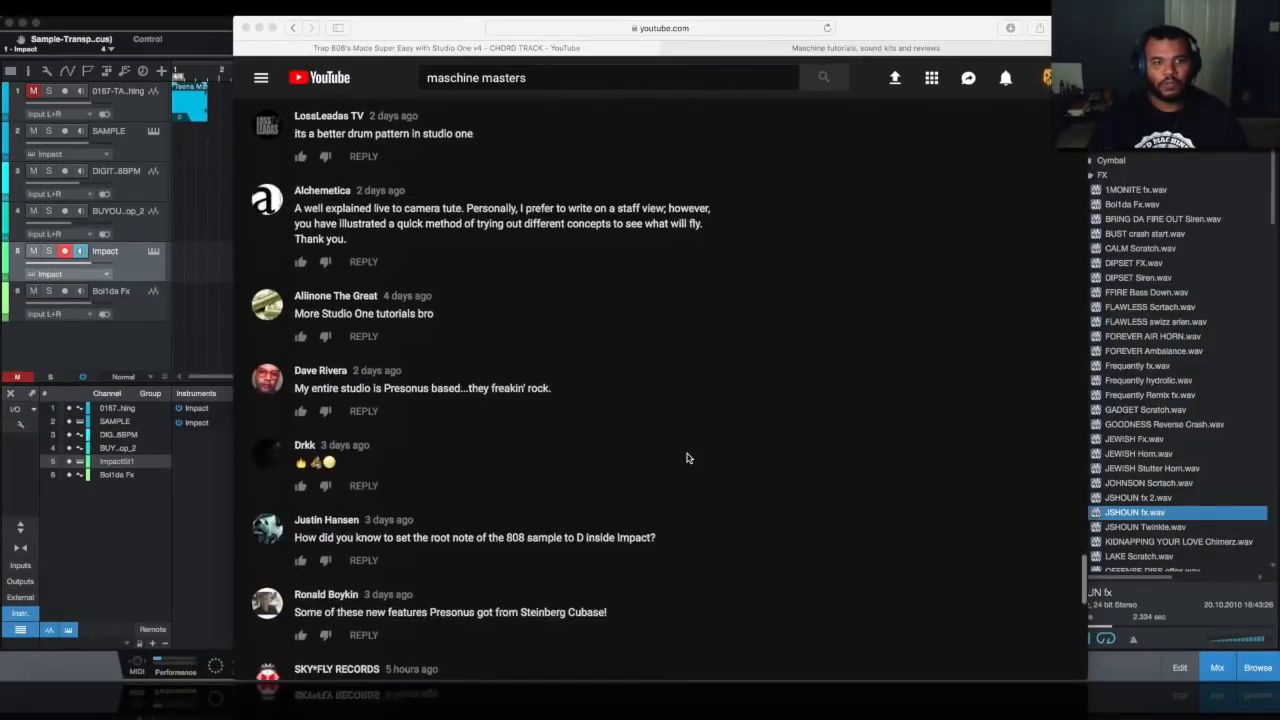
scroll(686, 458, up, 20)
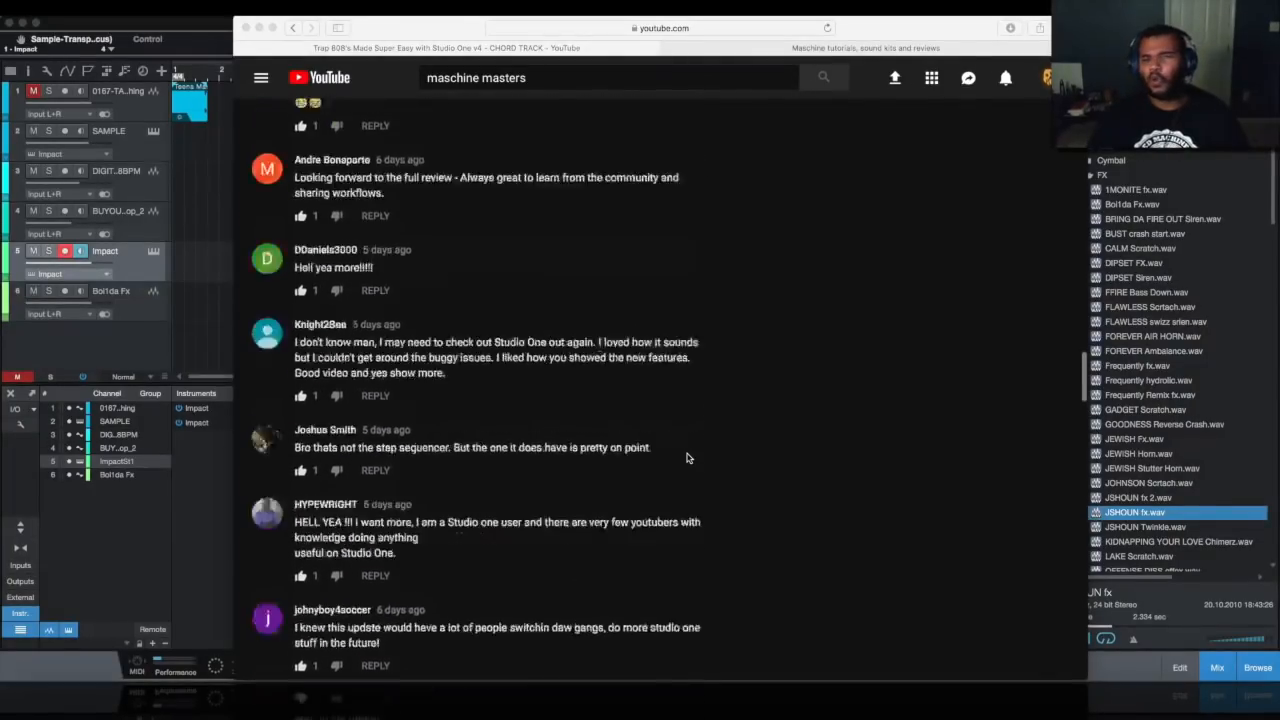
scroll(686, 458, down, 5)
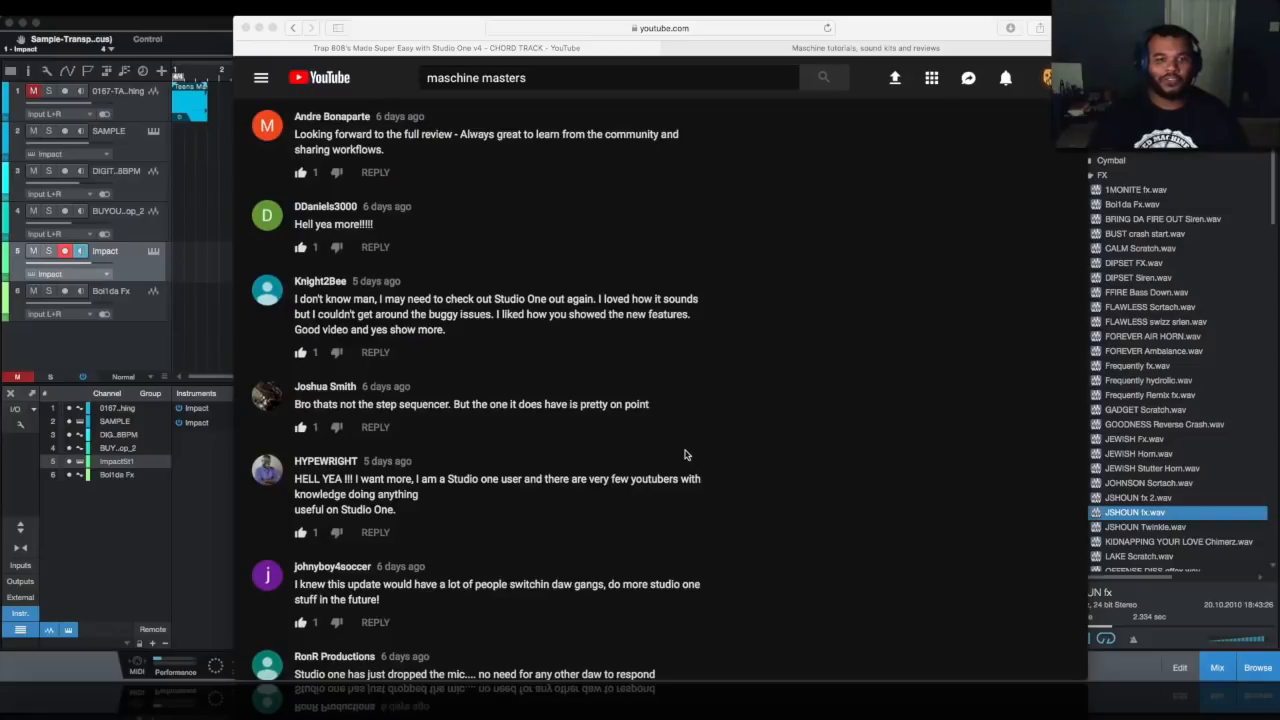
scroll(684, 455, down, 3)
scroll(685, 455, down, 1)
scroll(605, 457, up, 8)
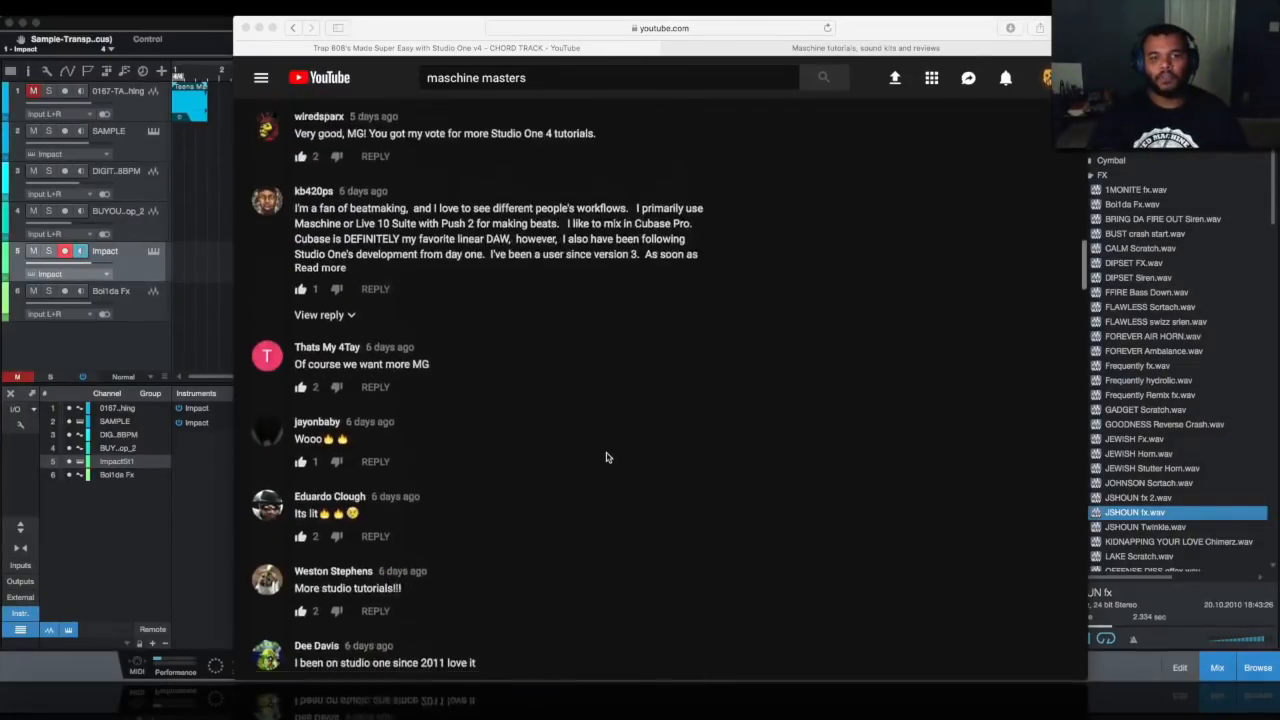
scroll(605, 457, up, 10)
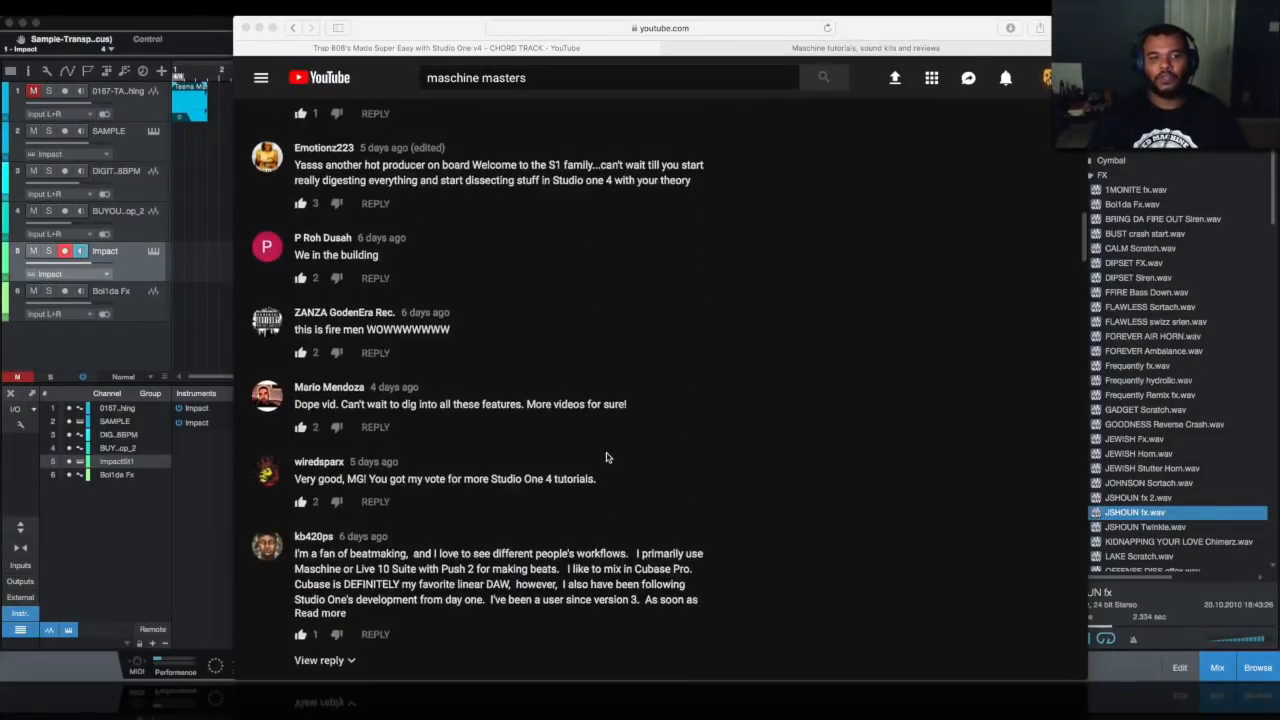
scroll(605, 457, up, 10)
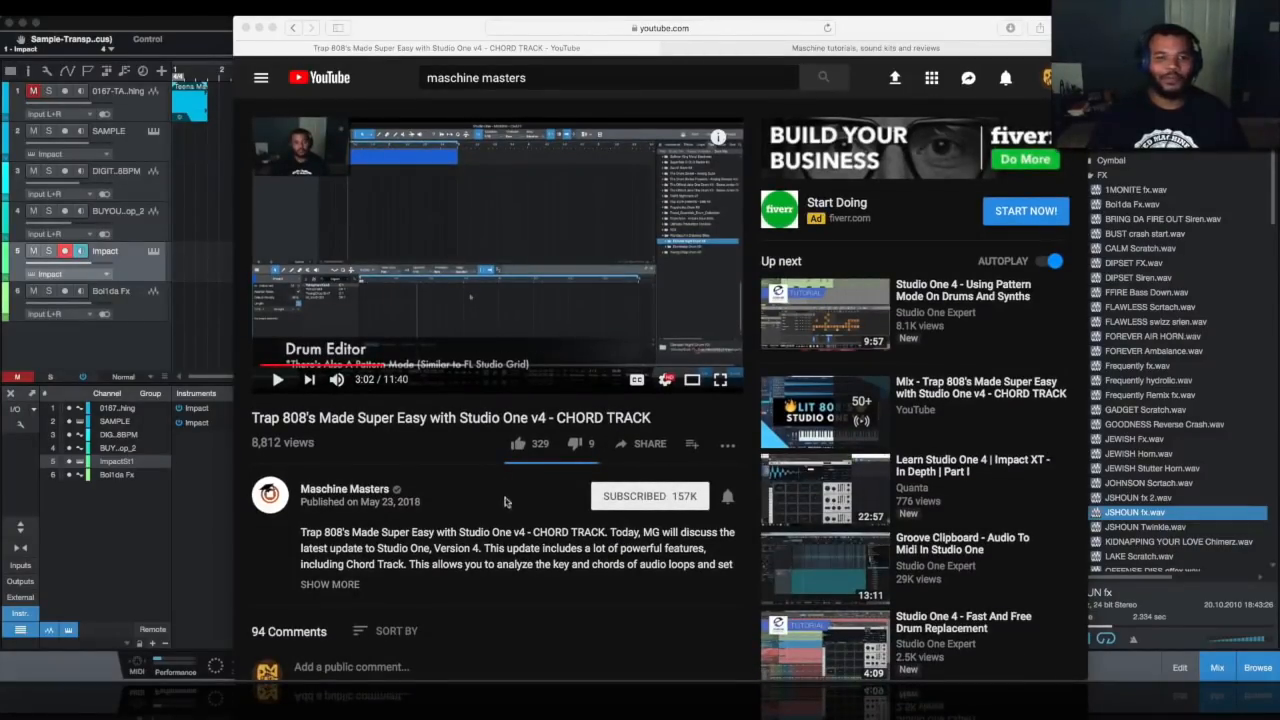
scroll(514, 518, down, 15)
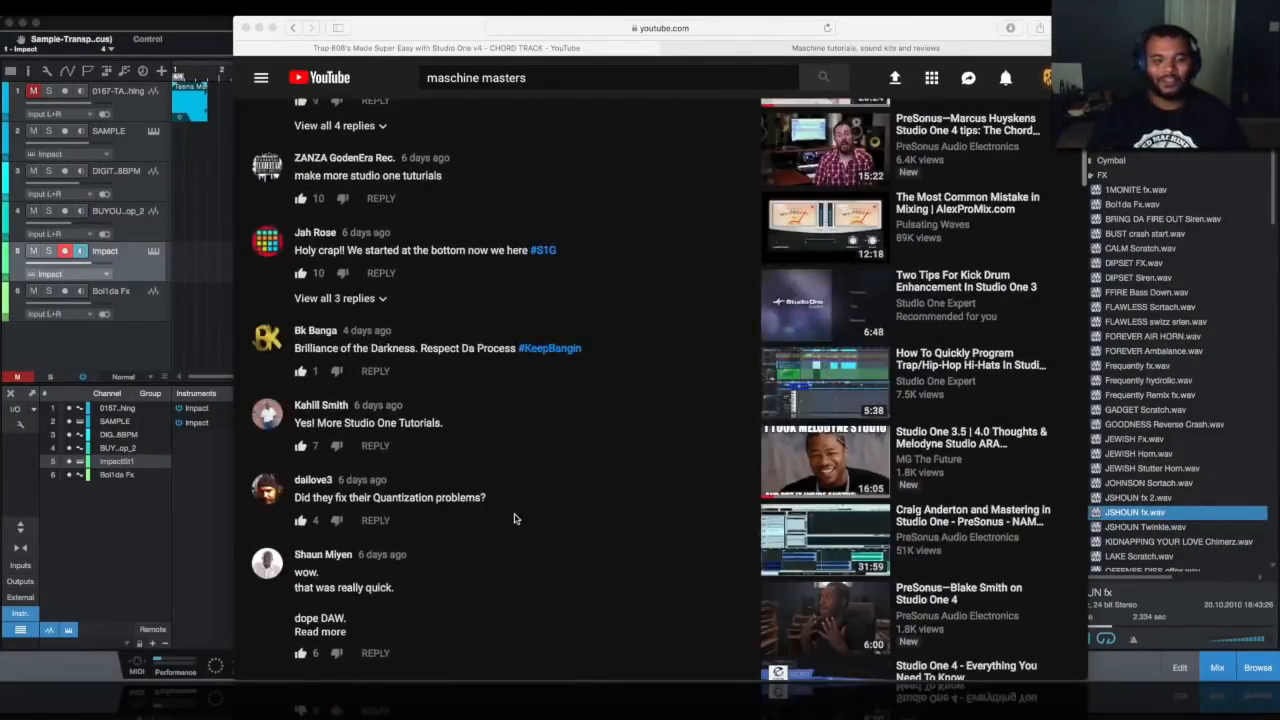
scroll(514, 518, down, 3)
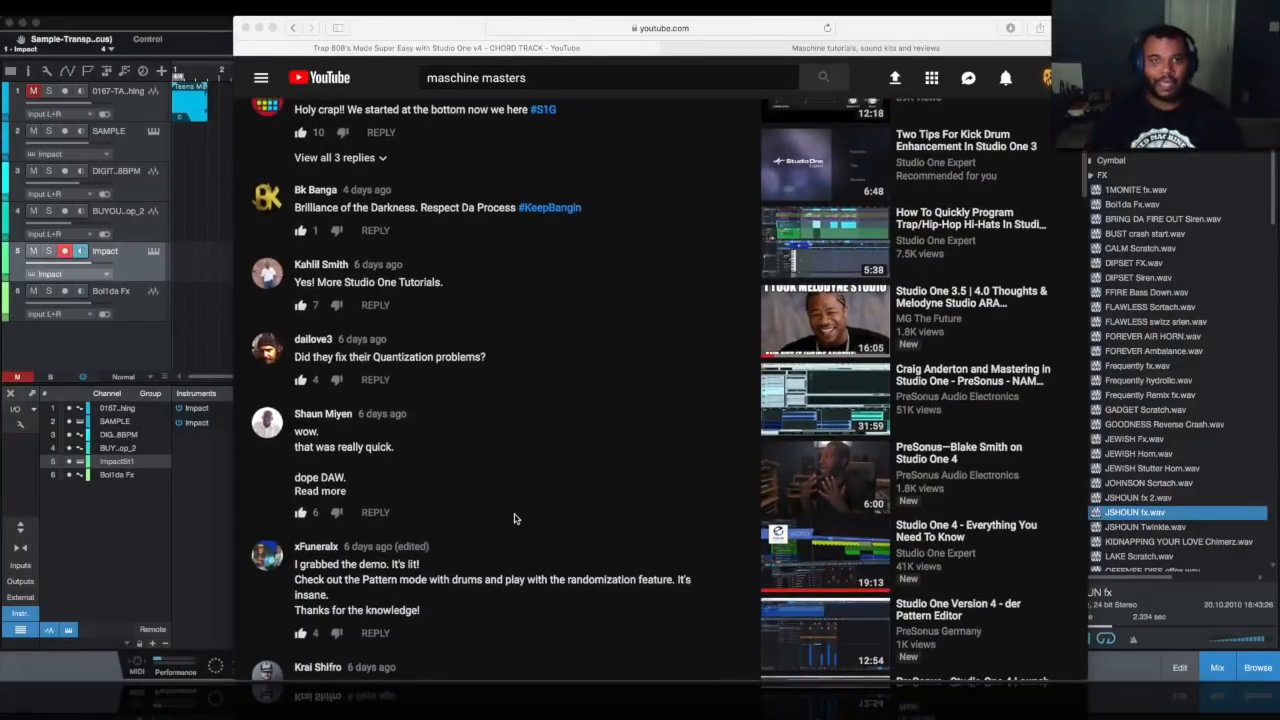
scroll(514, 518, down, 2)
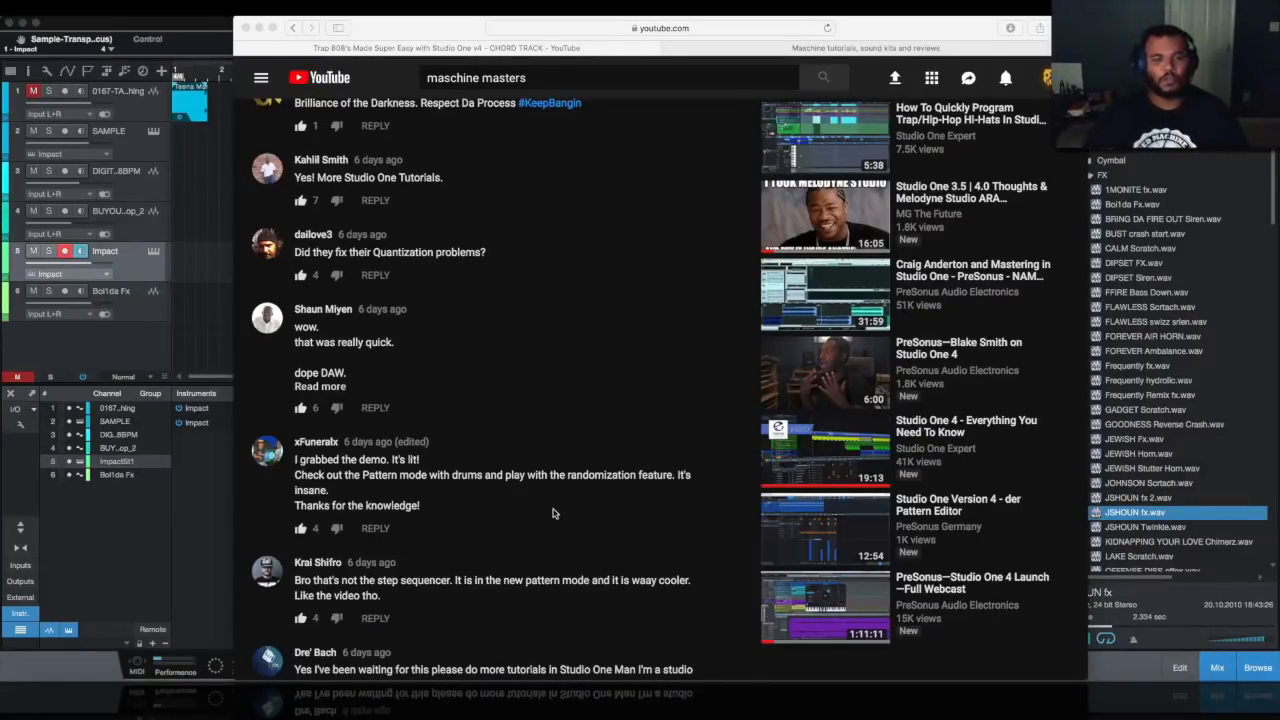
scroll(669, 408, up, 10)
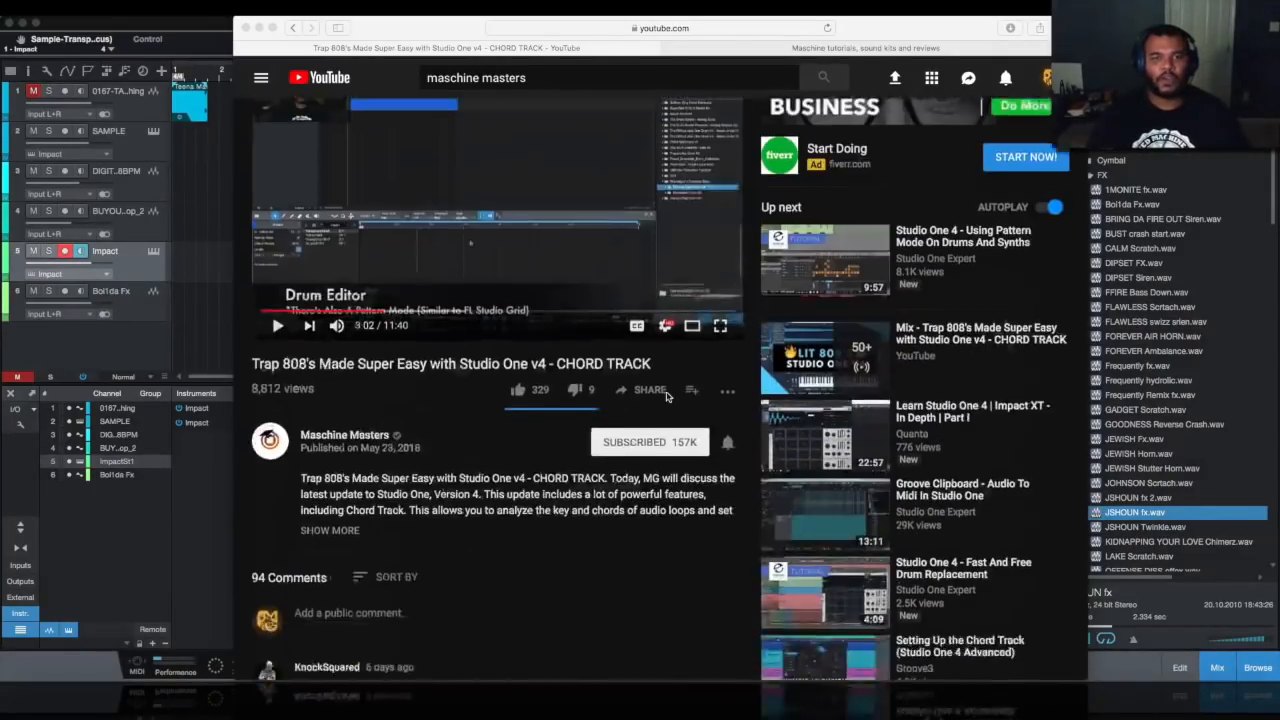
View the Maschine Masters site's MAYDAY SALE offer without the newsletter popup, and minimise the browser to return to Studio One.
click(817, 49)
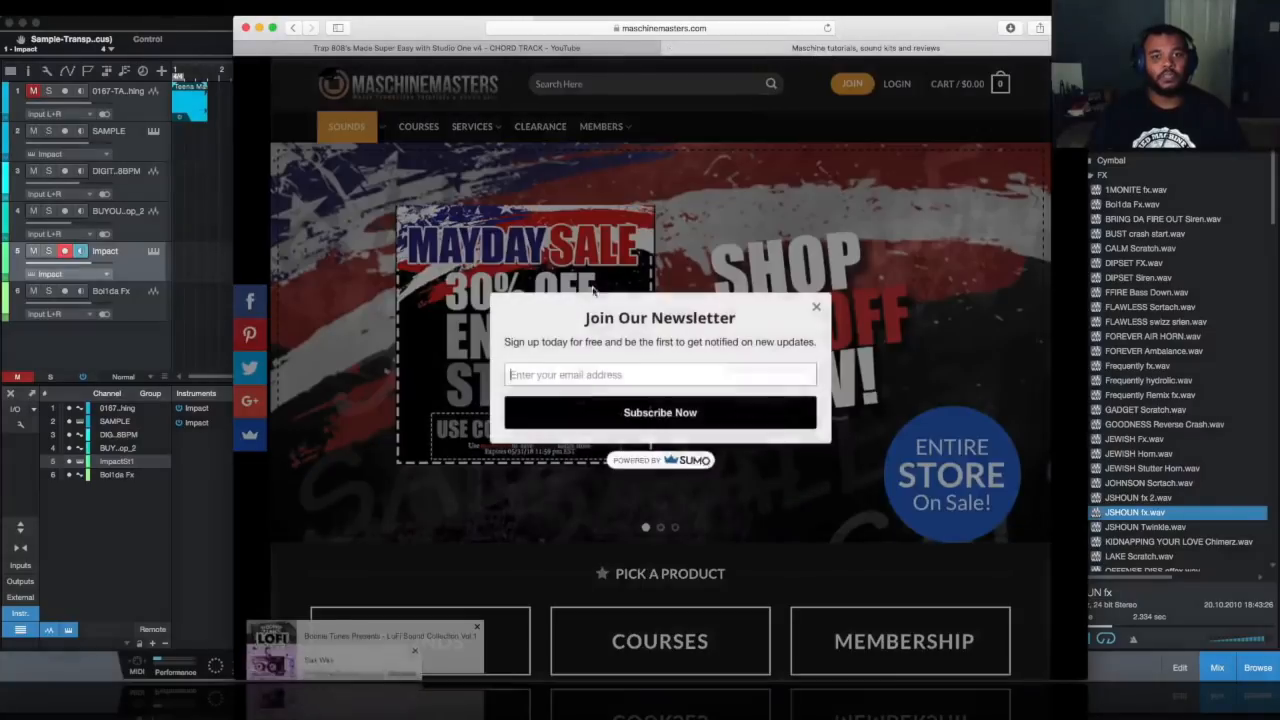
click(815, 310)
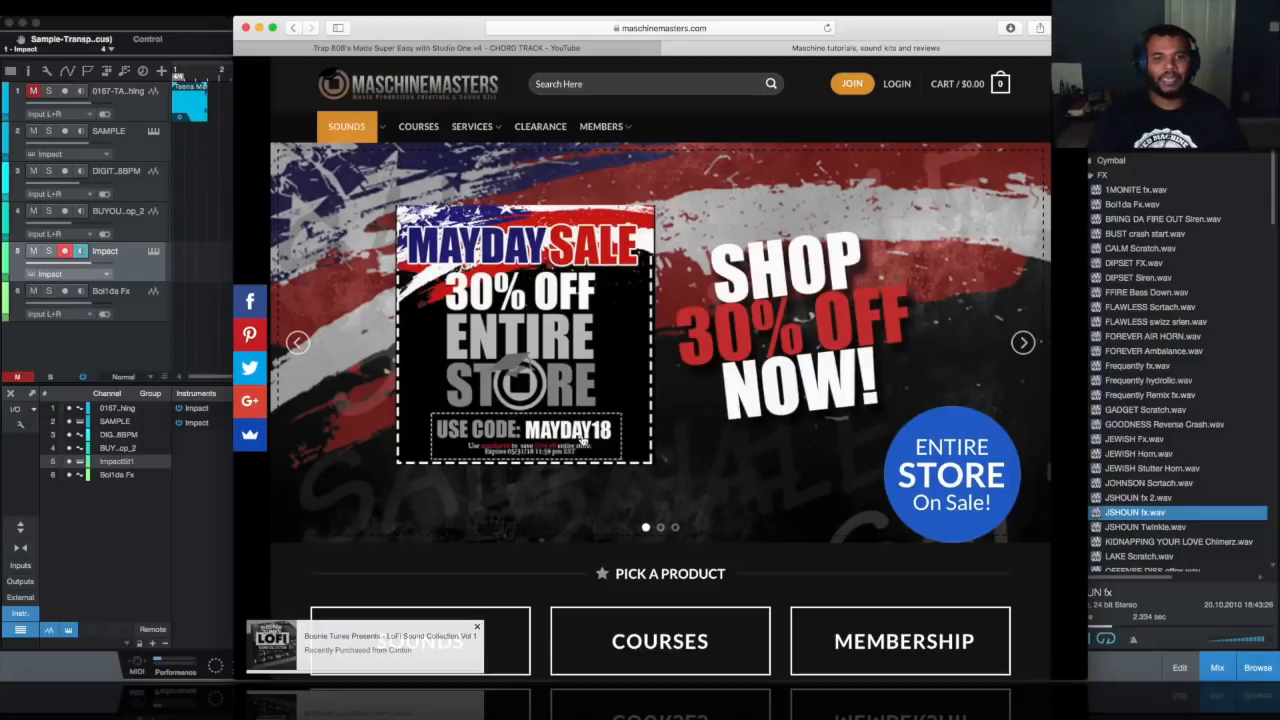
click(259, 28)
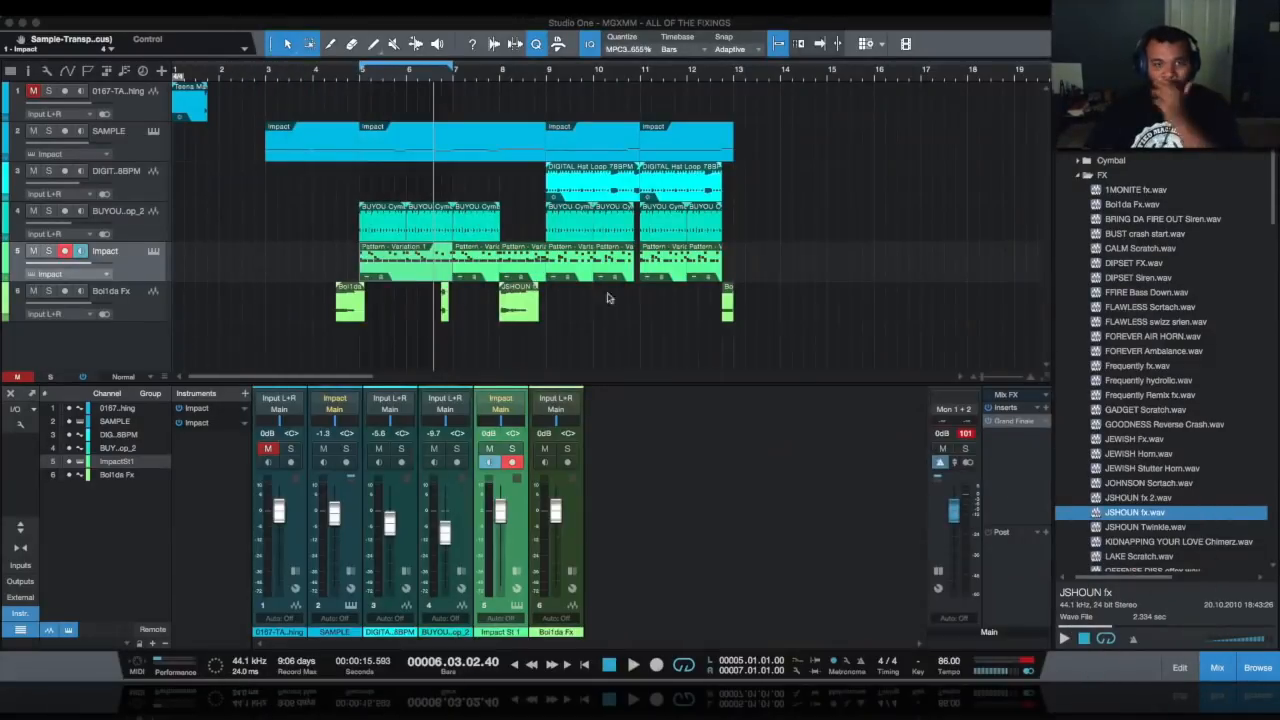
Examine the chopped sample pads in the SAMPLE track's Impact XT with the track record-armed, and close the instrument.
click(153, 133)
drag(813, 104, 670, 93)
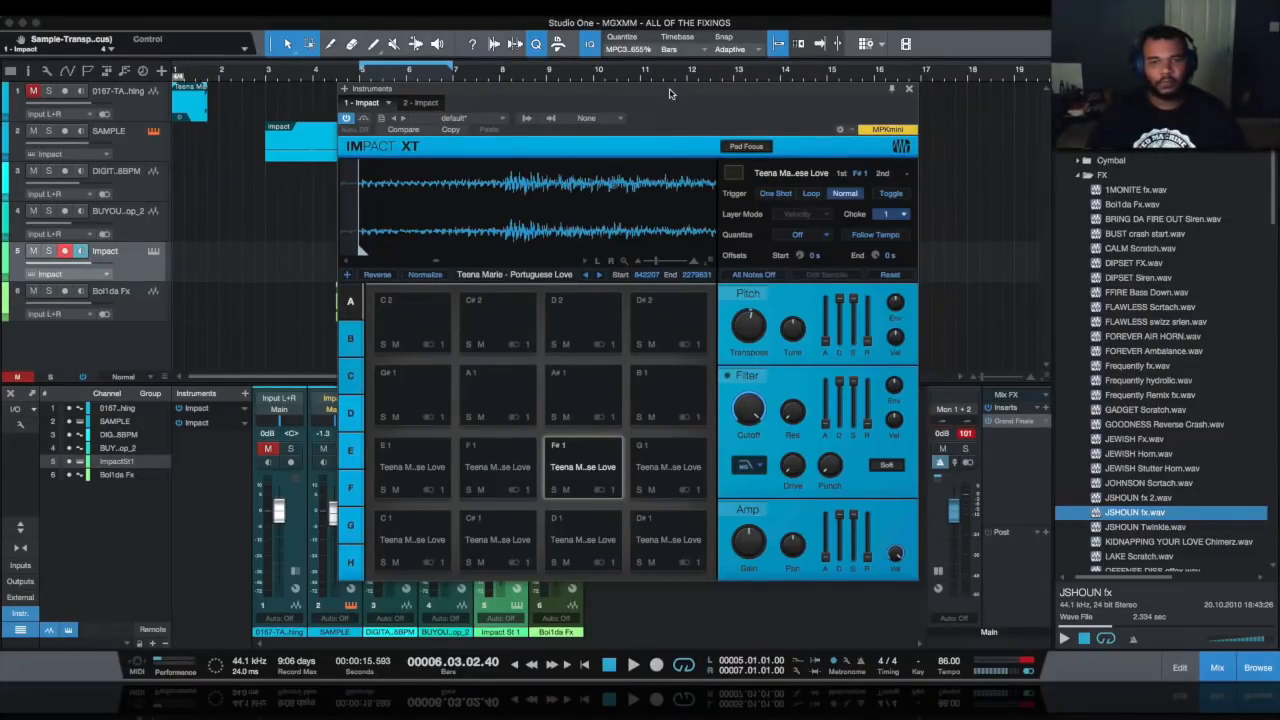
click(64, 131)
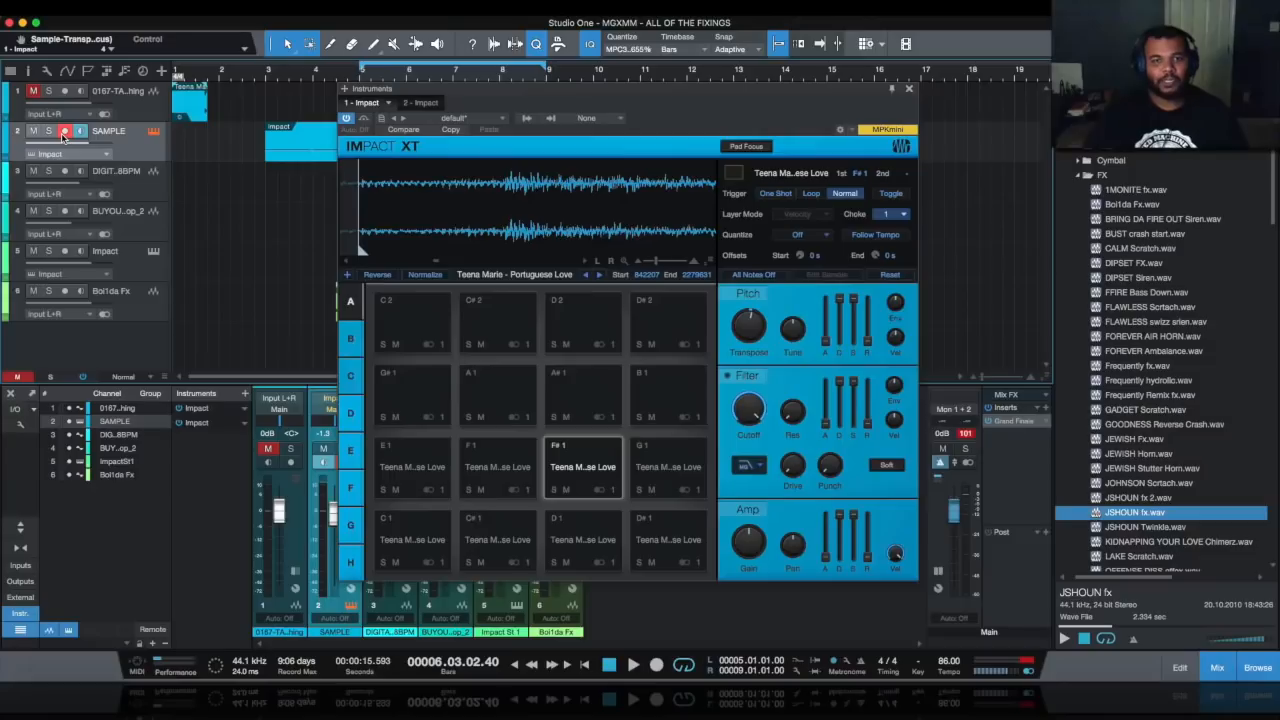
click(909, 89)
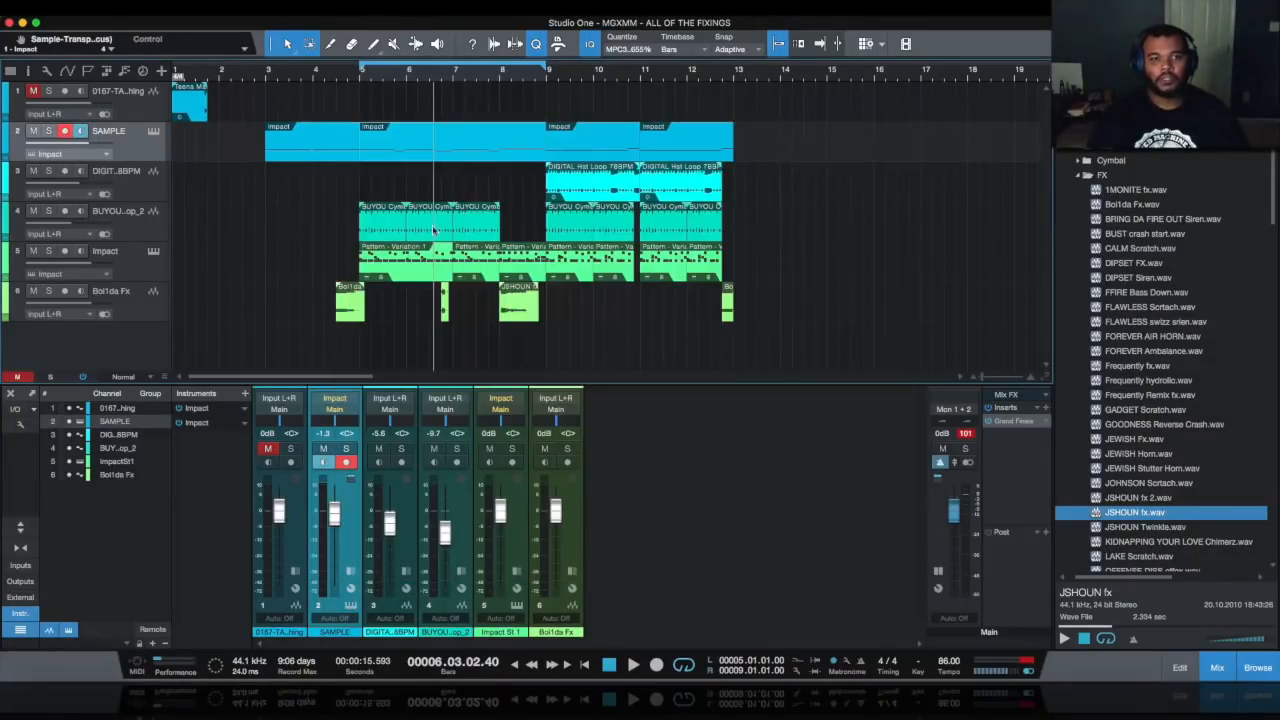
Loop the first BUYOU cymbal loop event and open the first drum pattern on the Impact track for editing.
click(392, 238)
key(p)
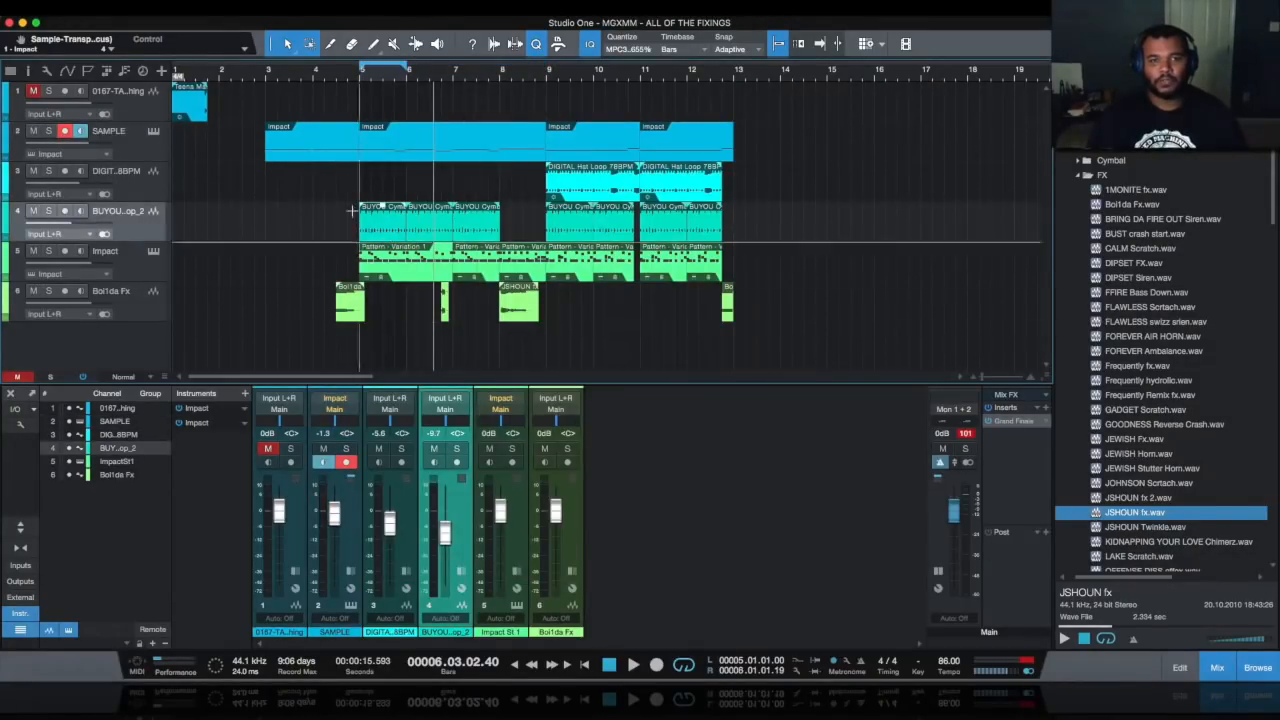
double_click(403, 276)
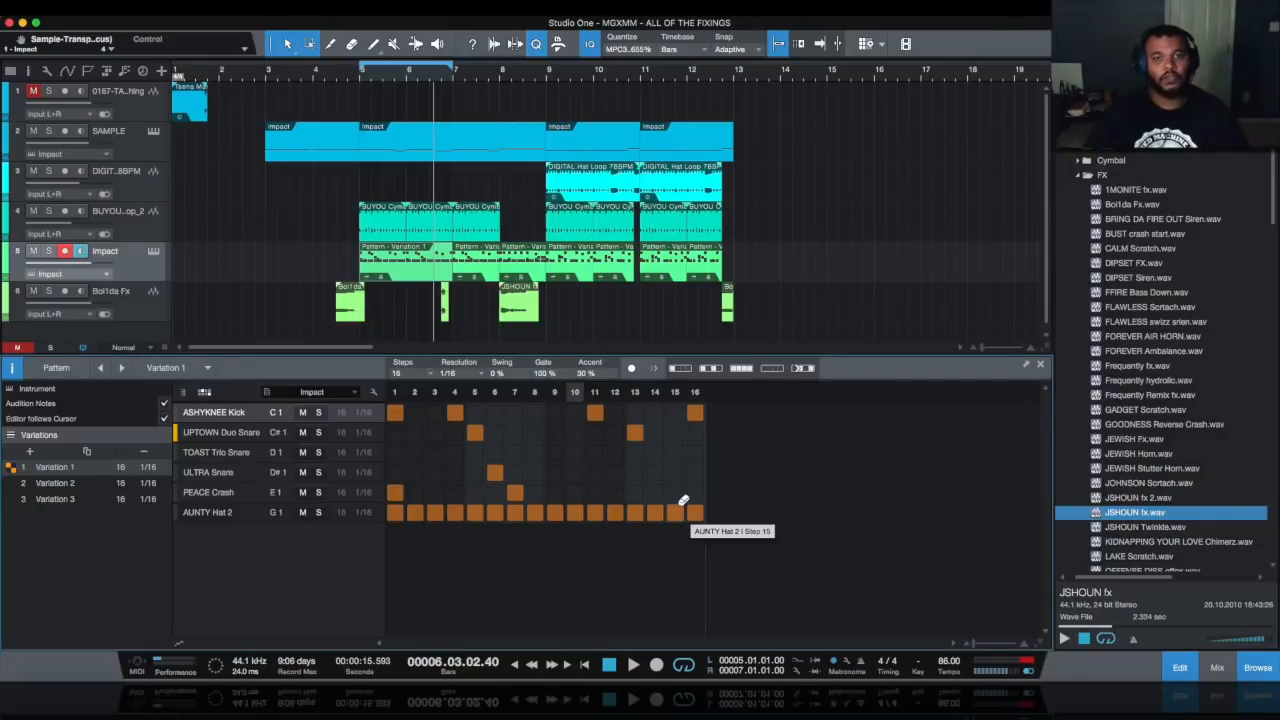
Play the arrangement with the loop range set from bar 3 to bar 13, and move the loop start to bar 5.
drag(458, 68, 736, 72)
drag(362, 68, 267, 70)
key(space)
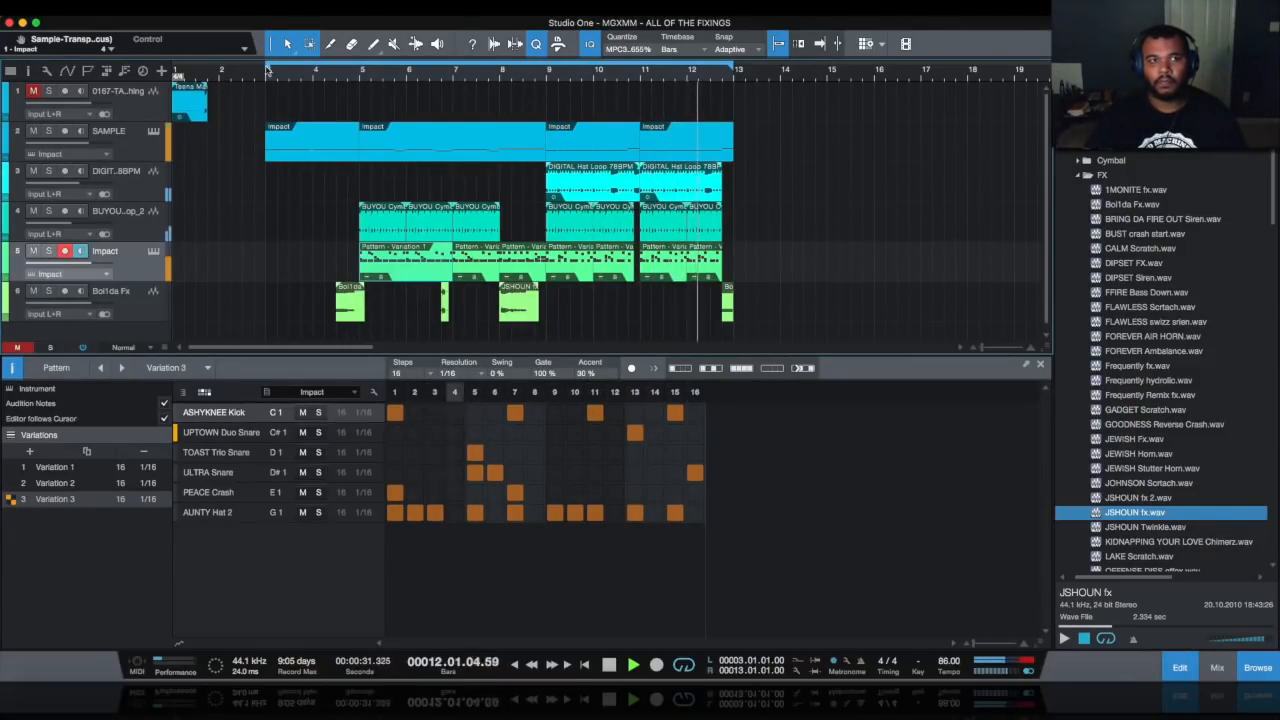
drag(268, 68, 360, 68)
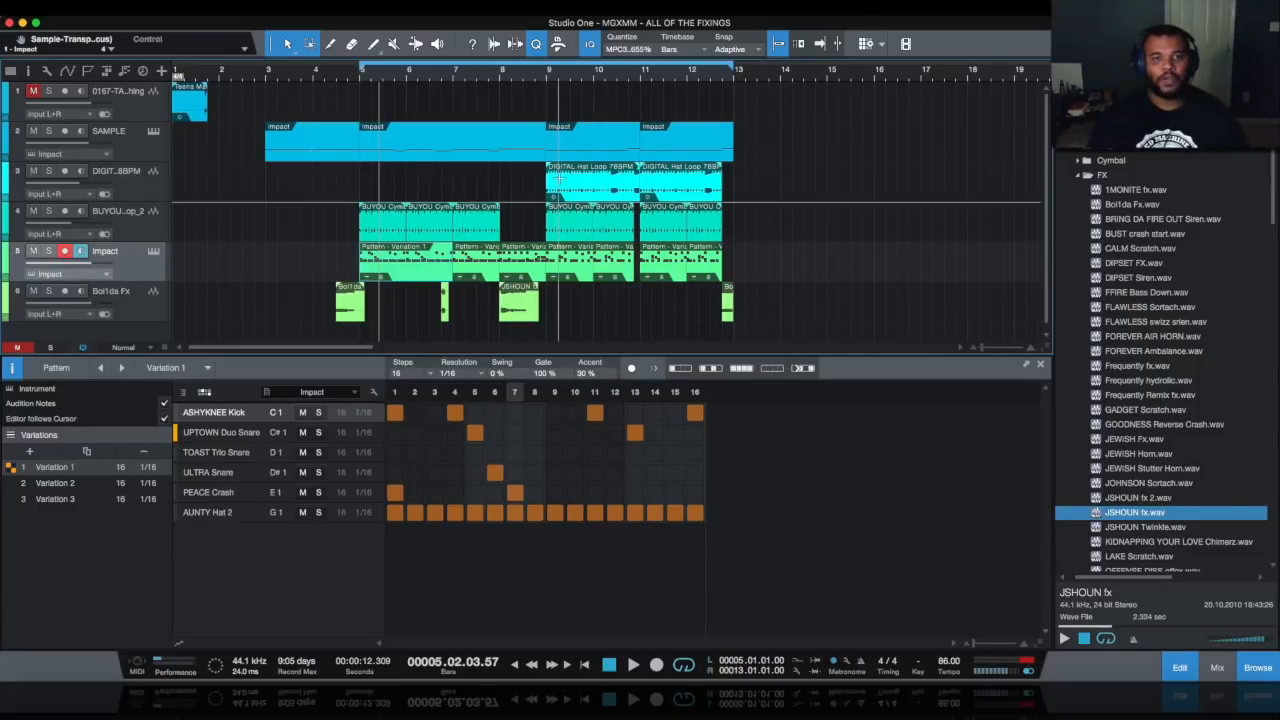
Inspect the DIGITAL hat loop, the first BUYOU cymbal loop and the first drum pattern in the arrangement.
click(565, 178)
click(388, 239)
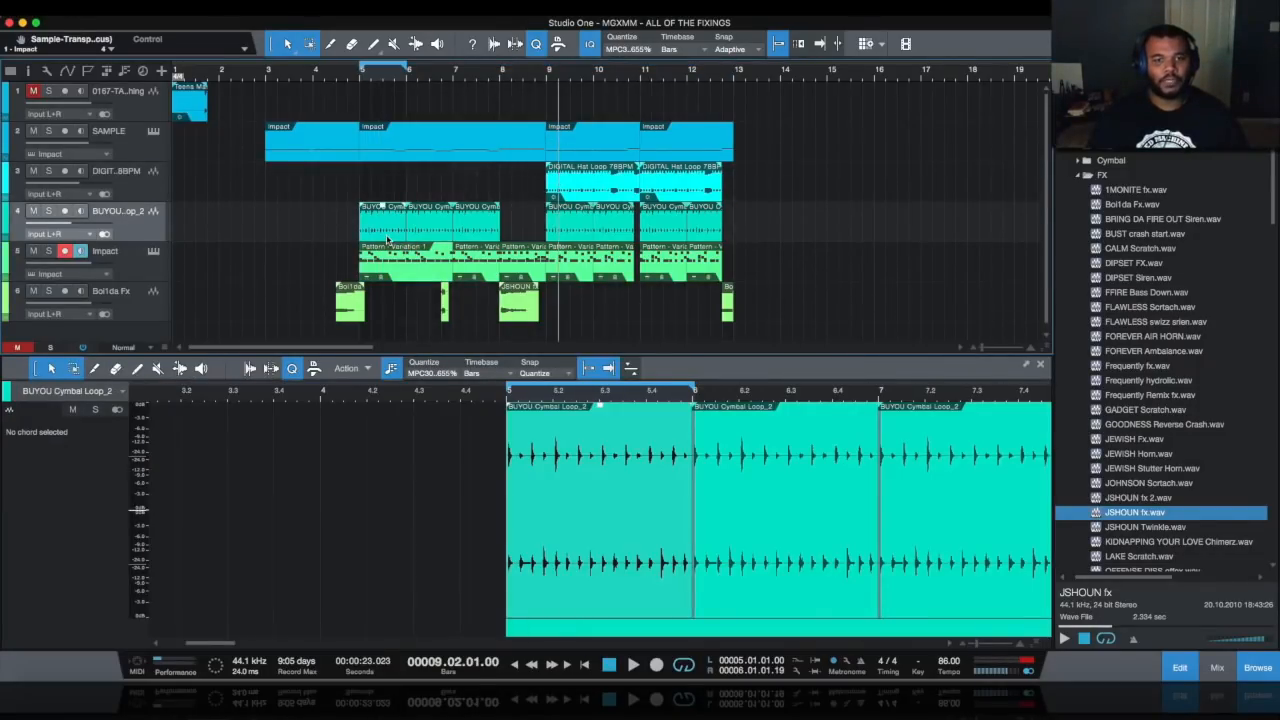
click(409, 273)
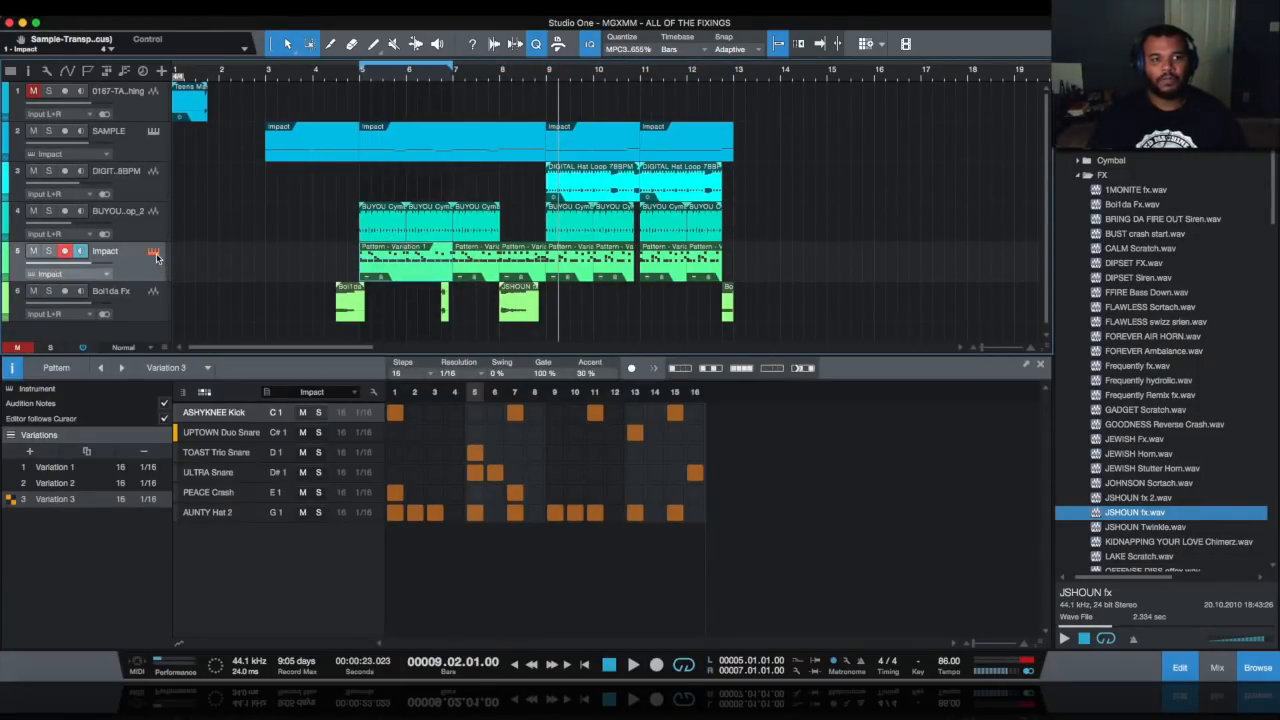
Audition the snare, hat and crash pads in the drum track's Impact XT, and close the instrument.
click(153, 251)
click(638, 551)
click(723, 551)
click(790, 549)
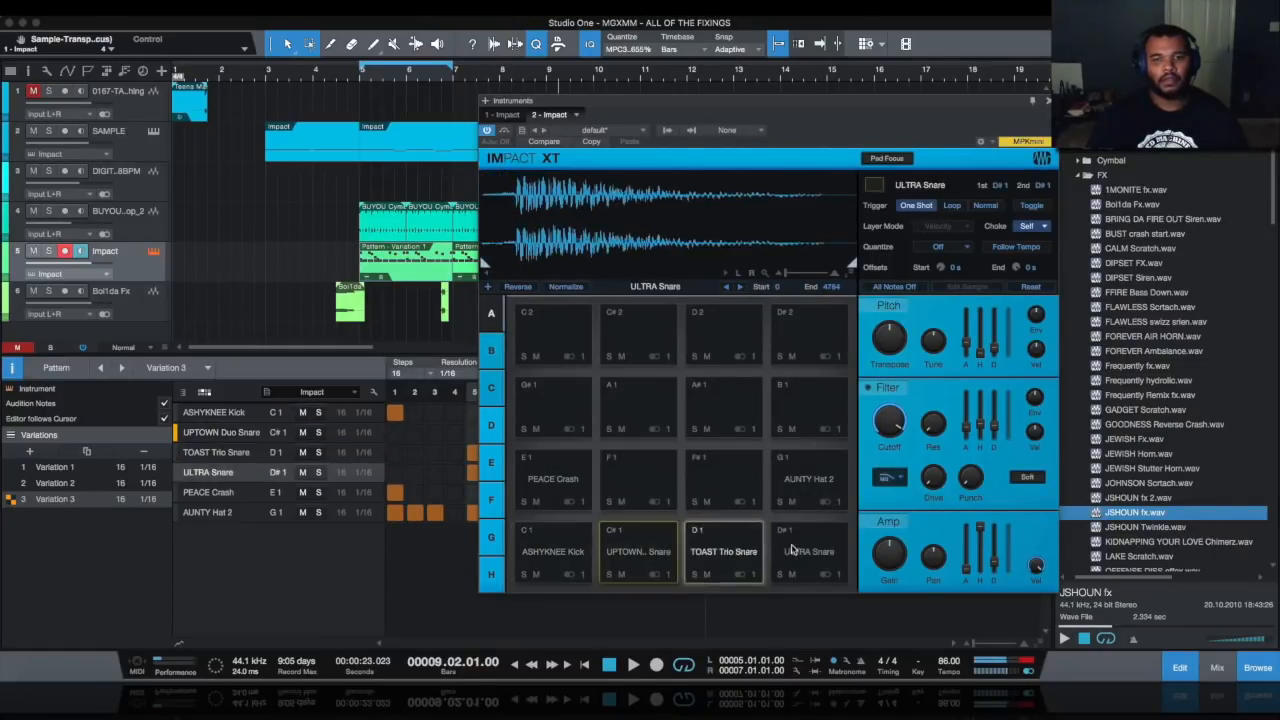
click(808, 478)
click(550, 475)
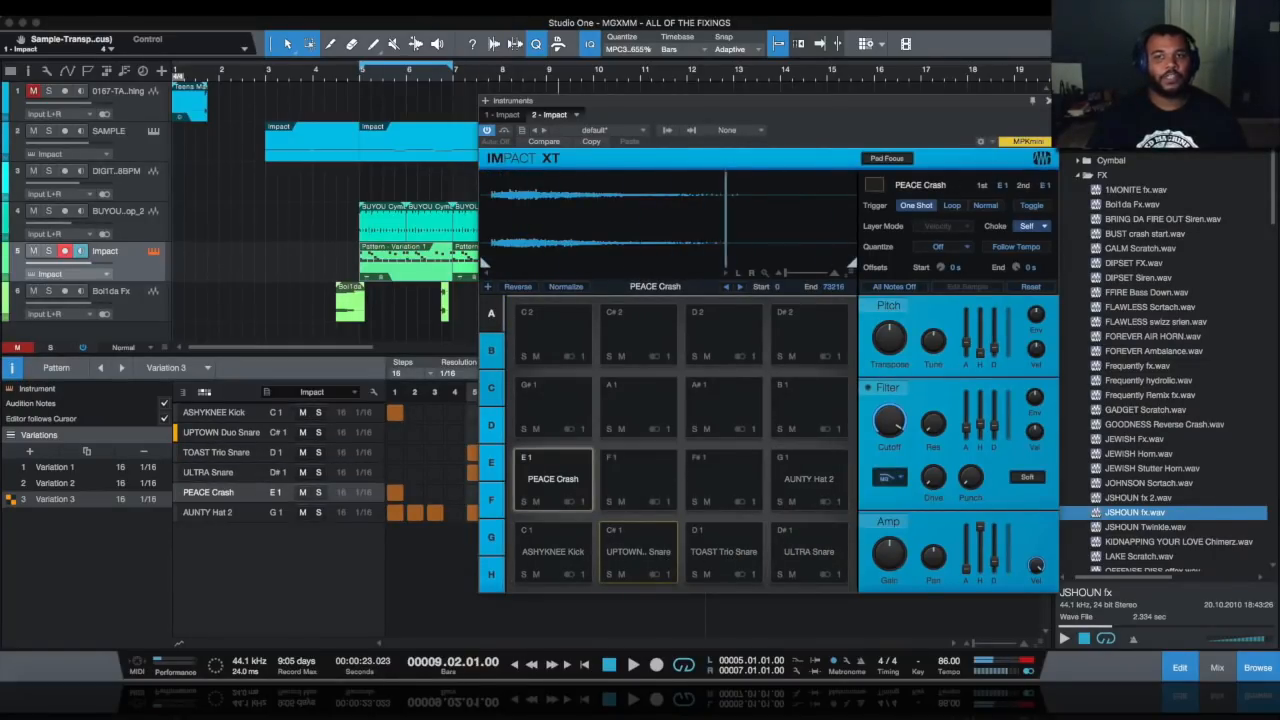
click(1048, 101)
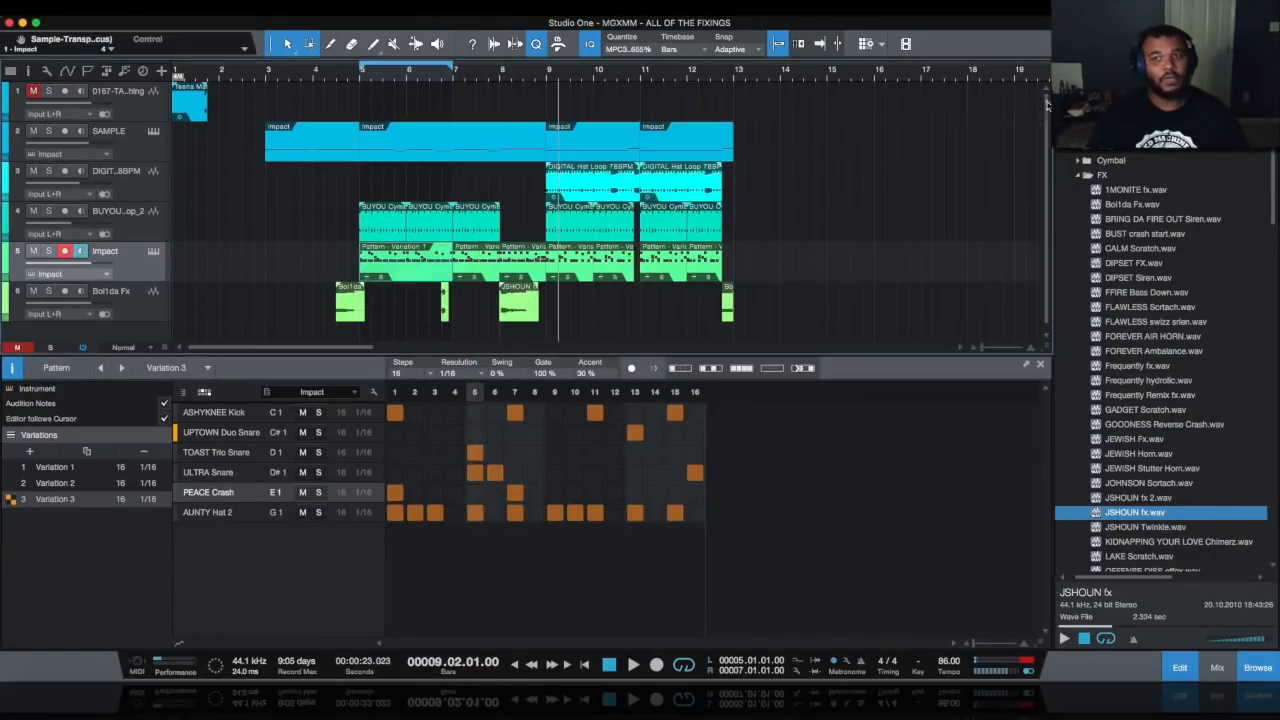
Insert an empty two-bar pattern on the drum Impact track and place it from bar 15 to bar 17.
click(407, 273)
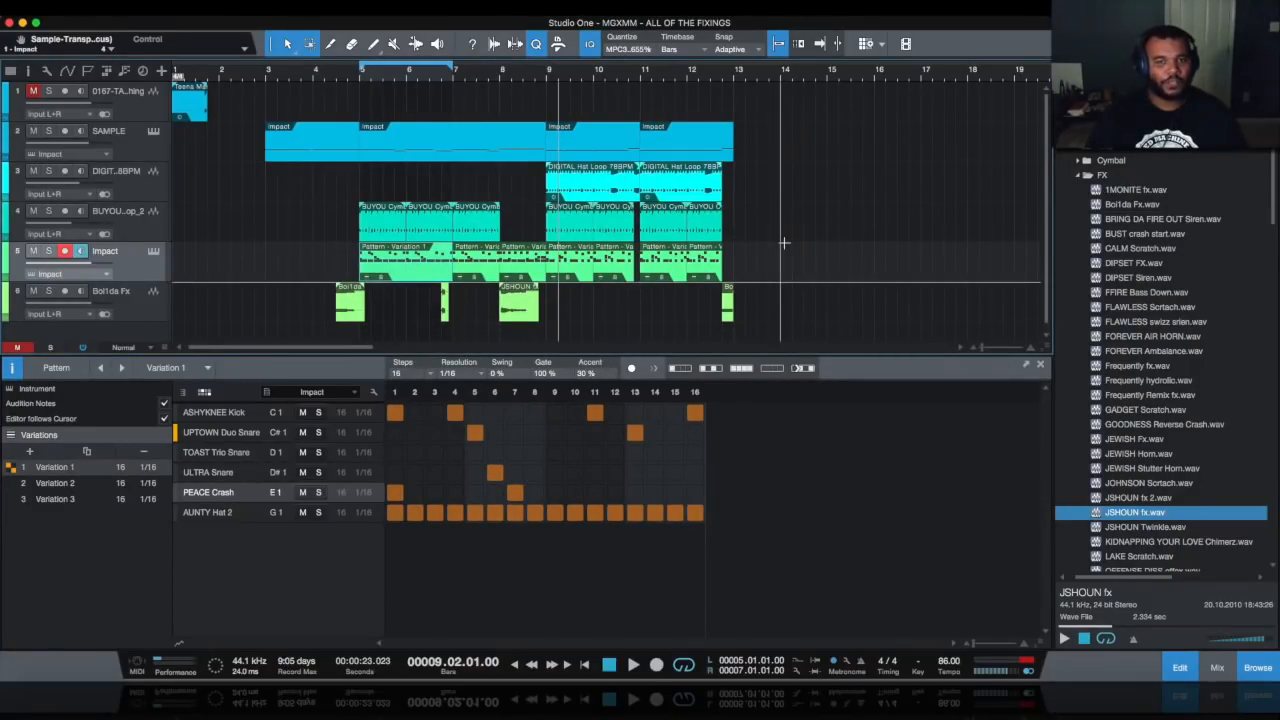
drag(784, 243, 866, 265)
key(p)
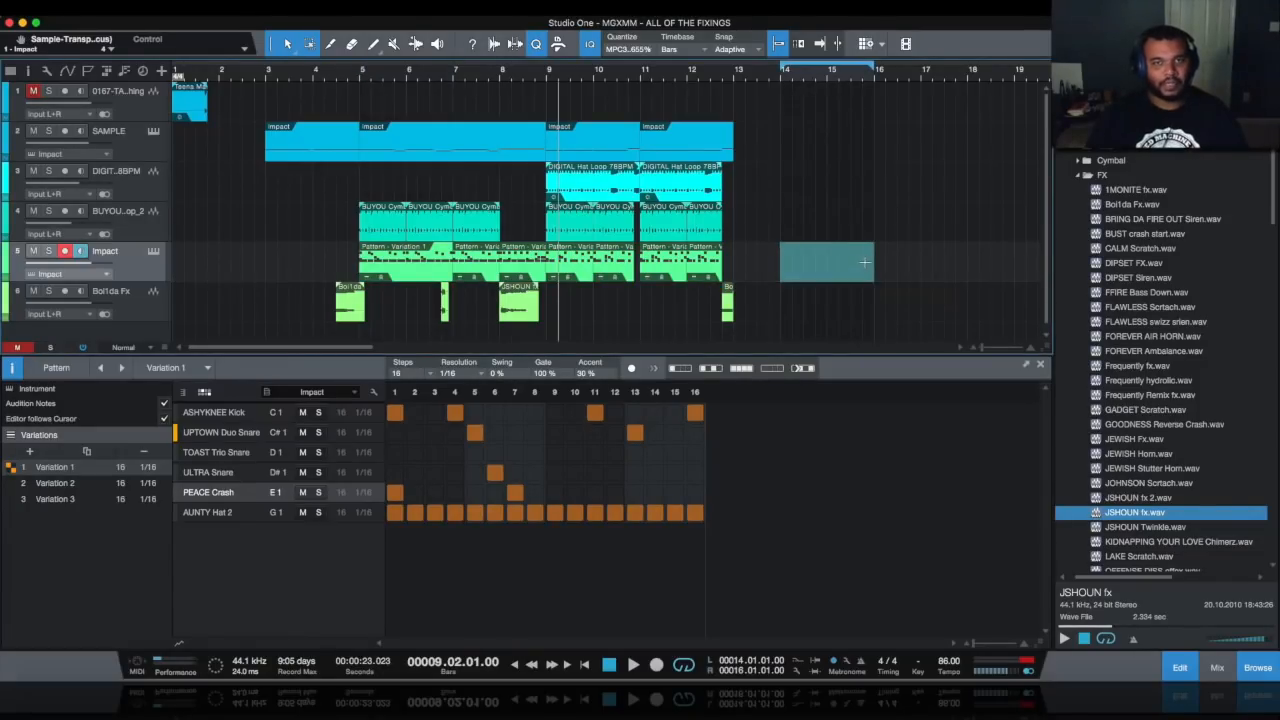
click(590, 276)
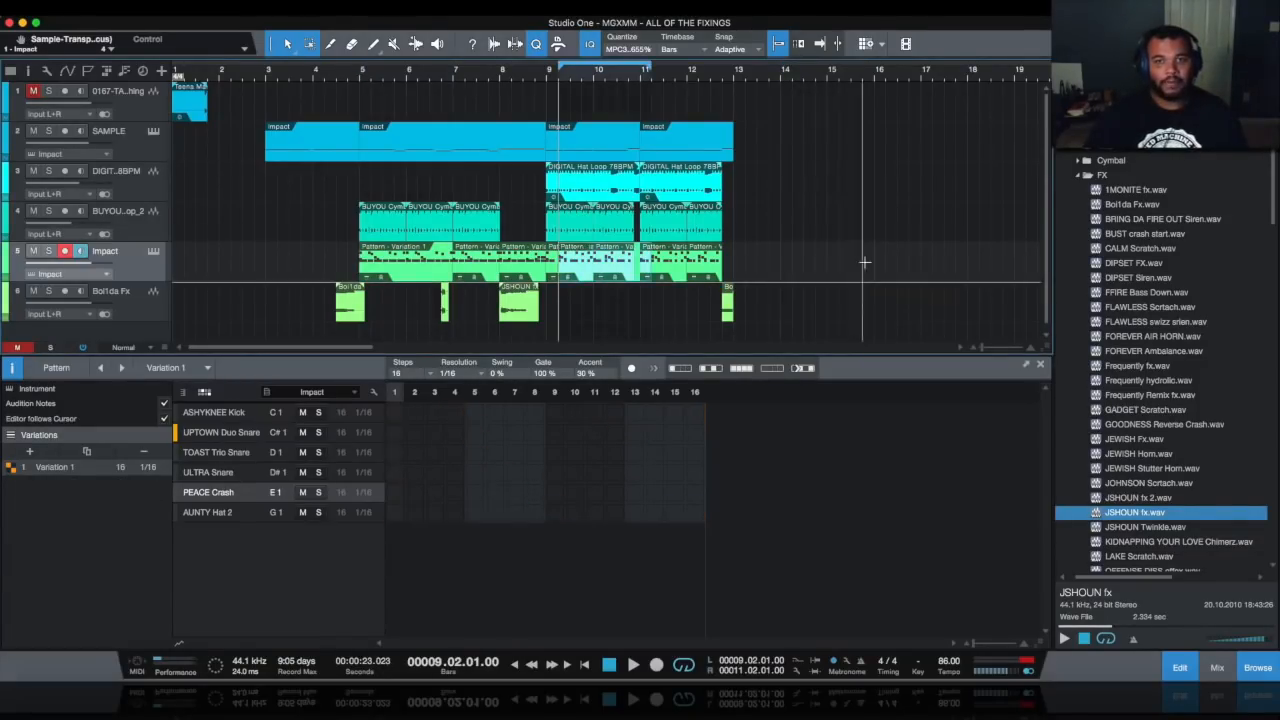
drag(590, 276, 868, 278)
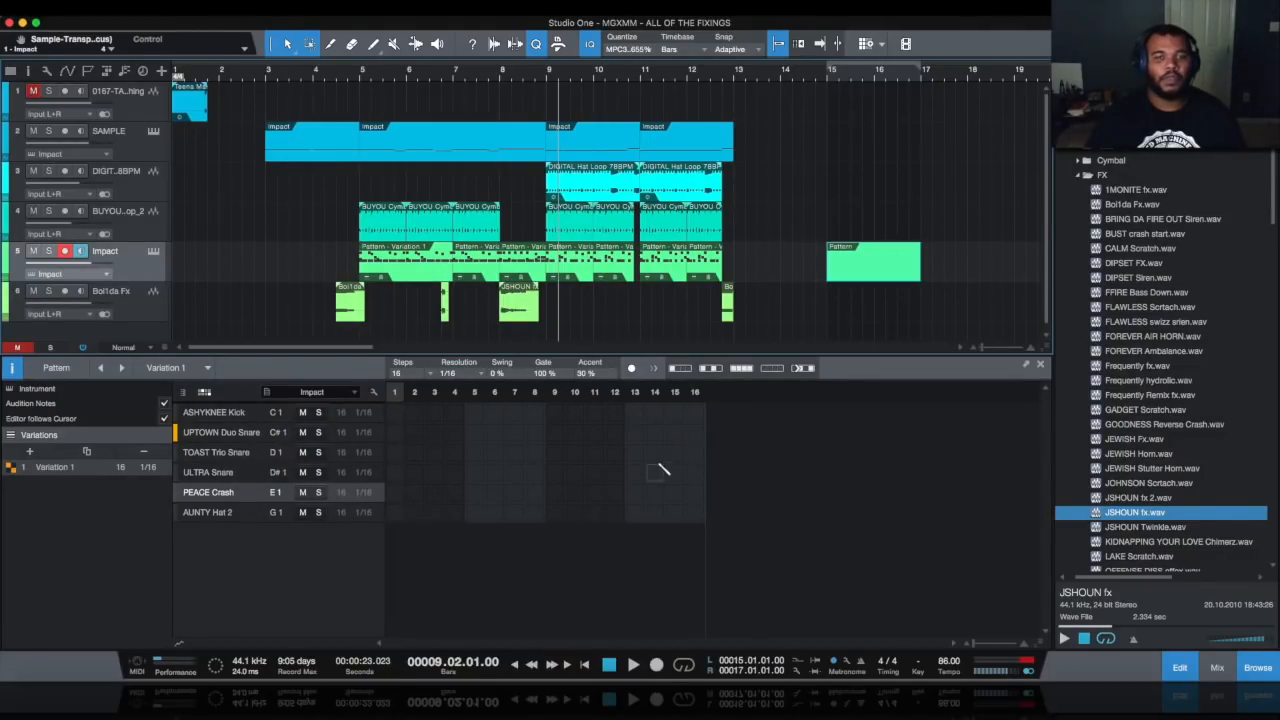
Program ASHYKNEE Kick hits on steps 1 and 5, UPTOWN Duo Snare on step 10, and TOAST Trio Snare on steps 11 and 14.
click(396, 413)
click(474, 410)
click(574, 432)
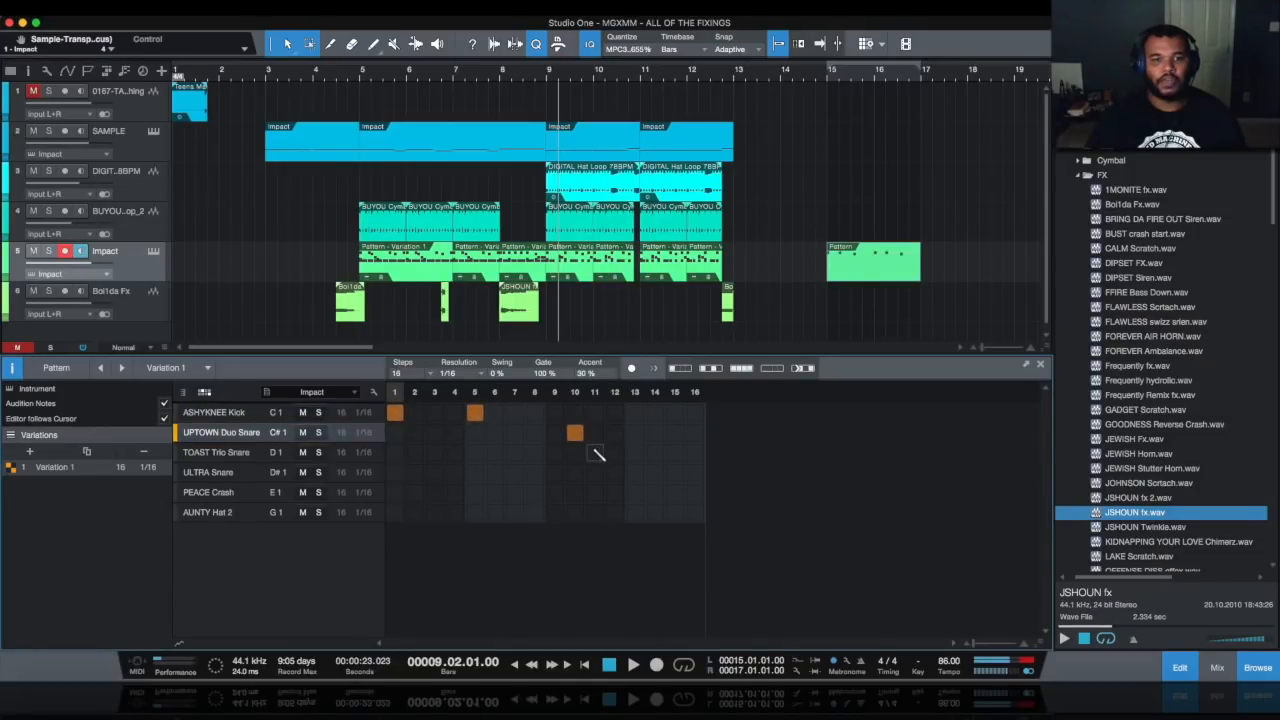
click(594, 452)
click(654, 452)
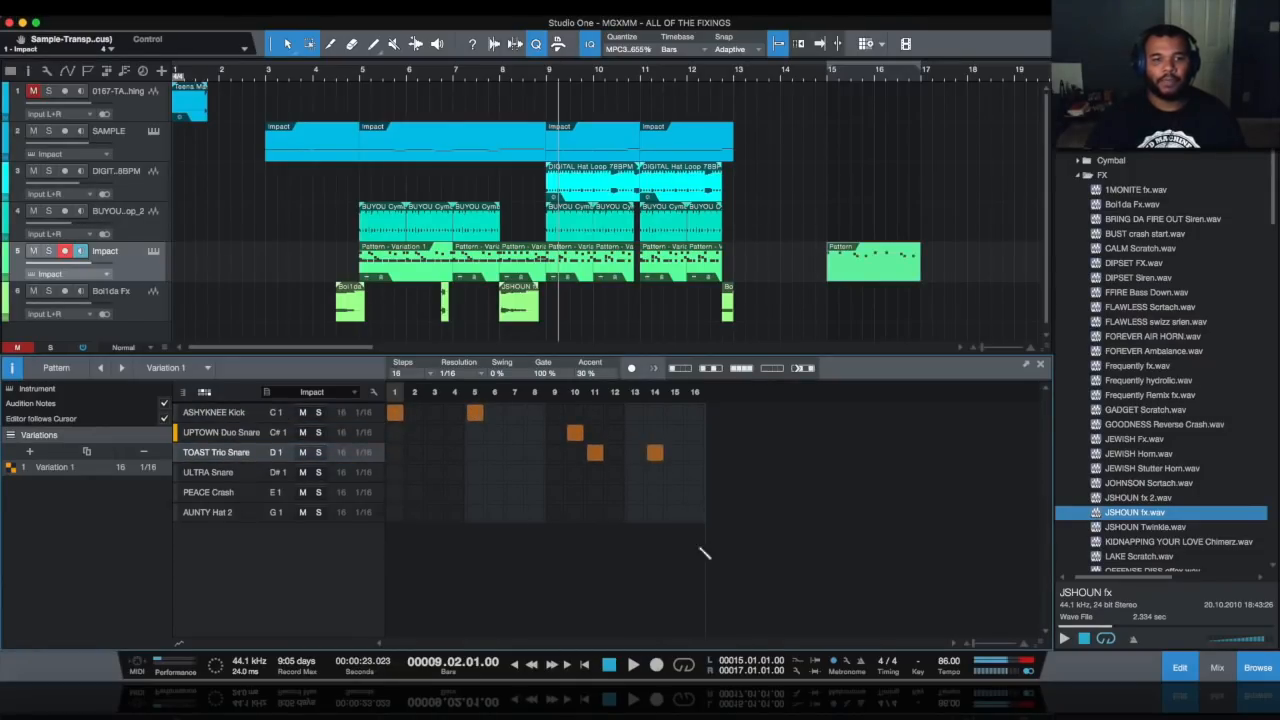
Show the pattern's automation lane and view its Probability and Repeat values.
click(181, 646)
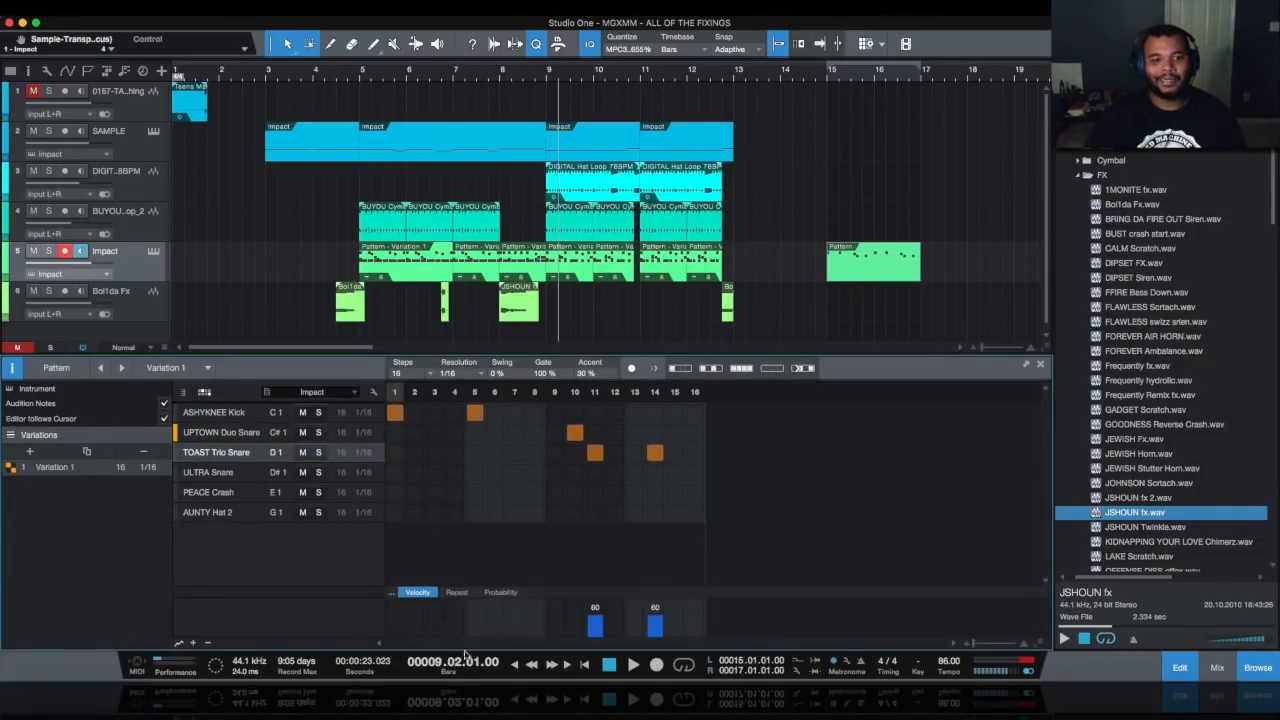
click(501, 592)
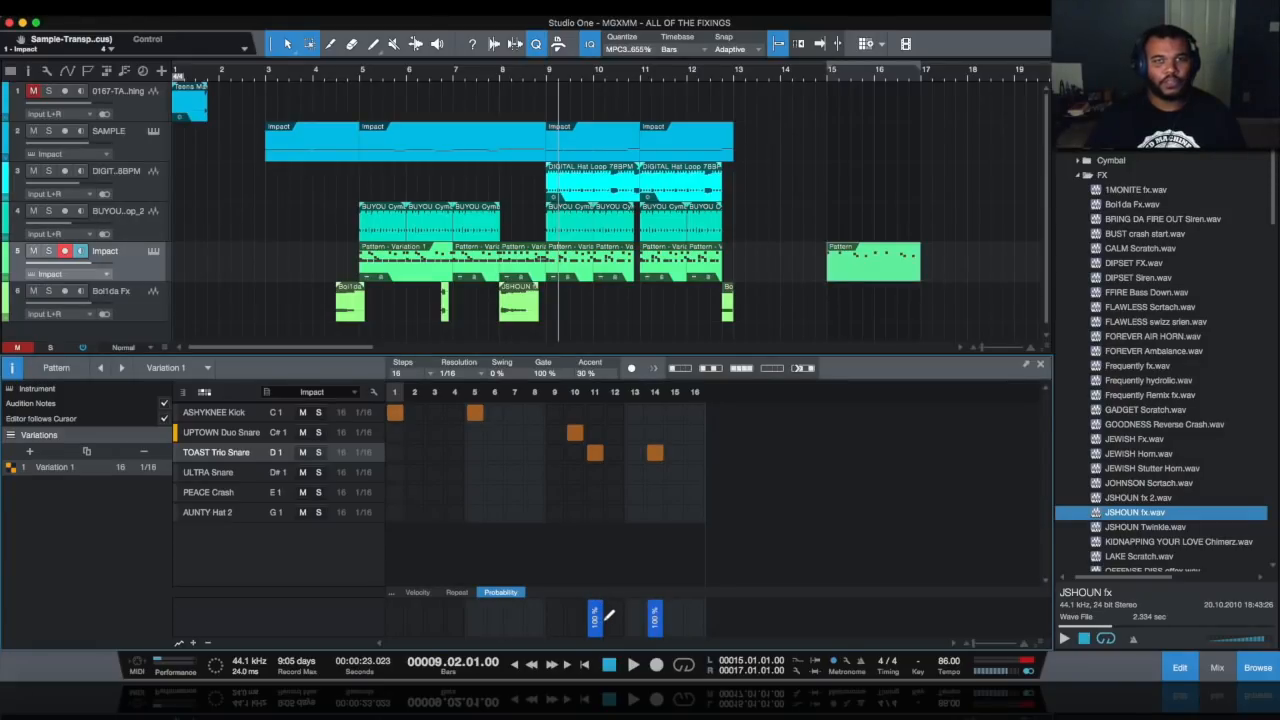
click(462, 594)
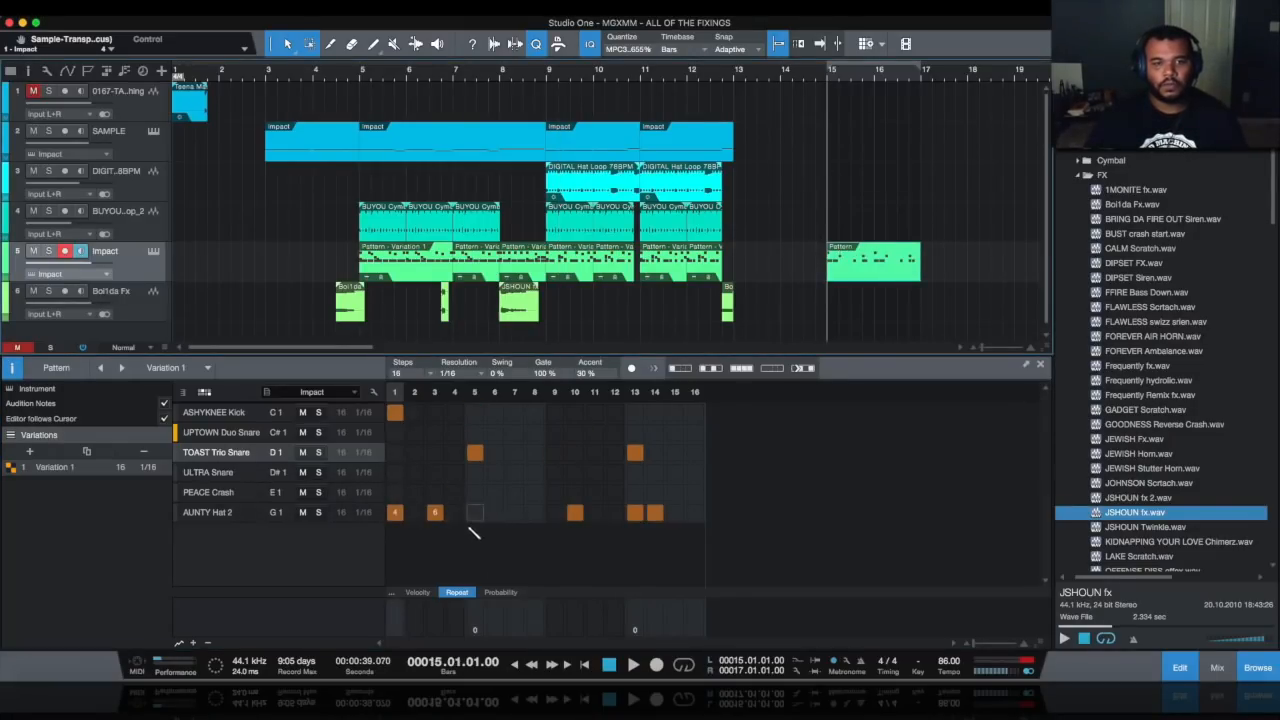
Add AUNTY Hat 2 hits on steps 5, 7, 9, 11 and 15.
click(475, 512)
click(554, 512)
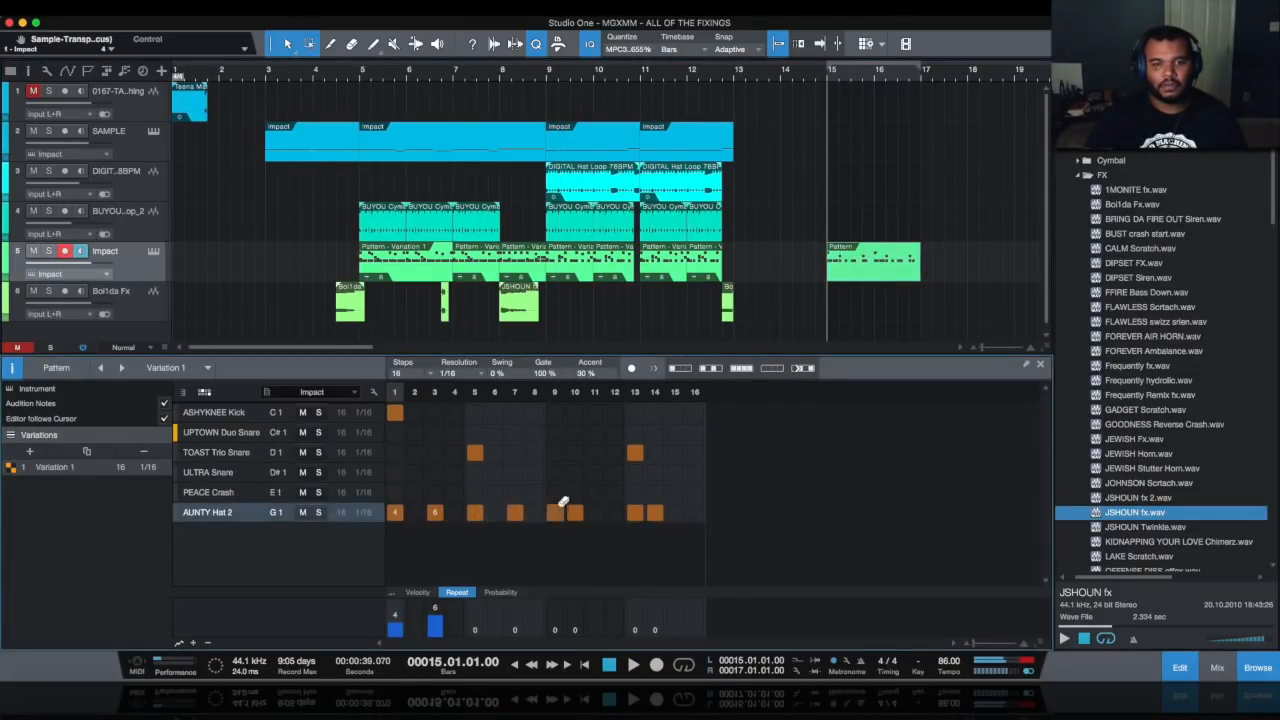
click(594, 512)
click(674, 512)
Set the hat repeat on step 14 to 6, play the pattern, and redraw repeats to 1 on steps 3 and 16 and 2 on 14 and 15.
drag(650, 621, 656, 616)
key(space)
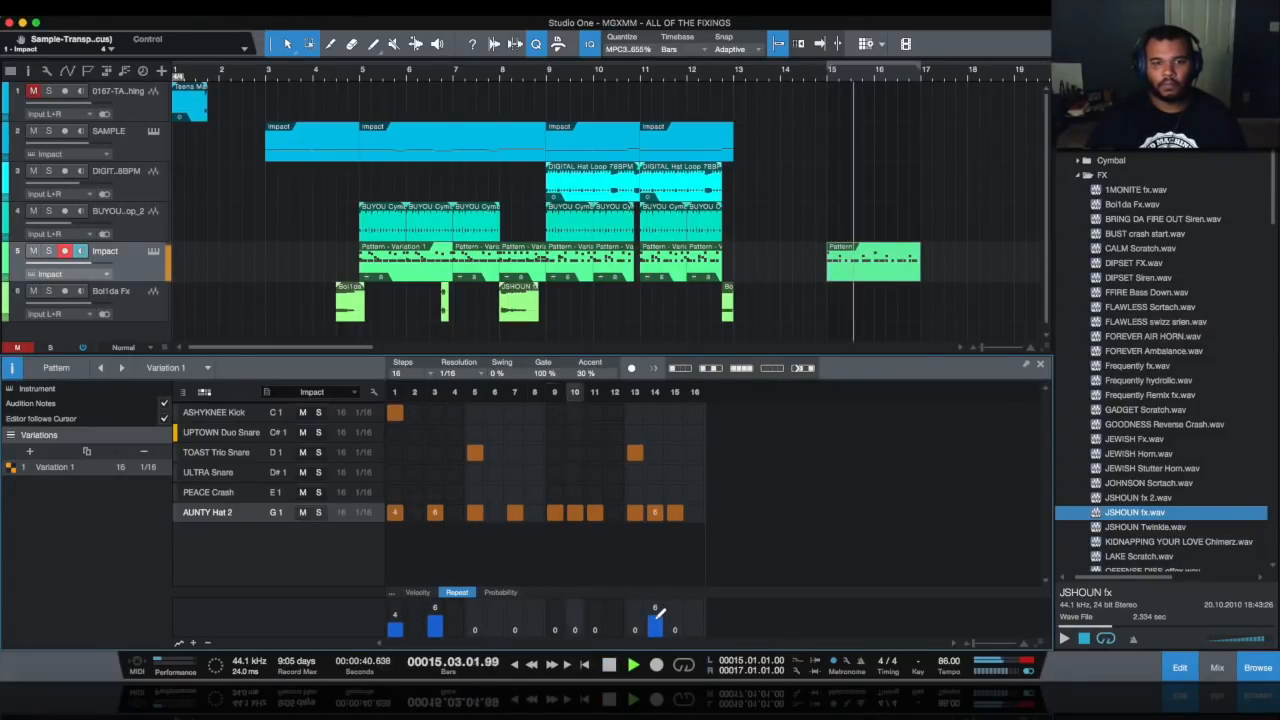
drag(408, 622, 718, 623)
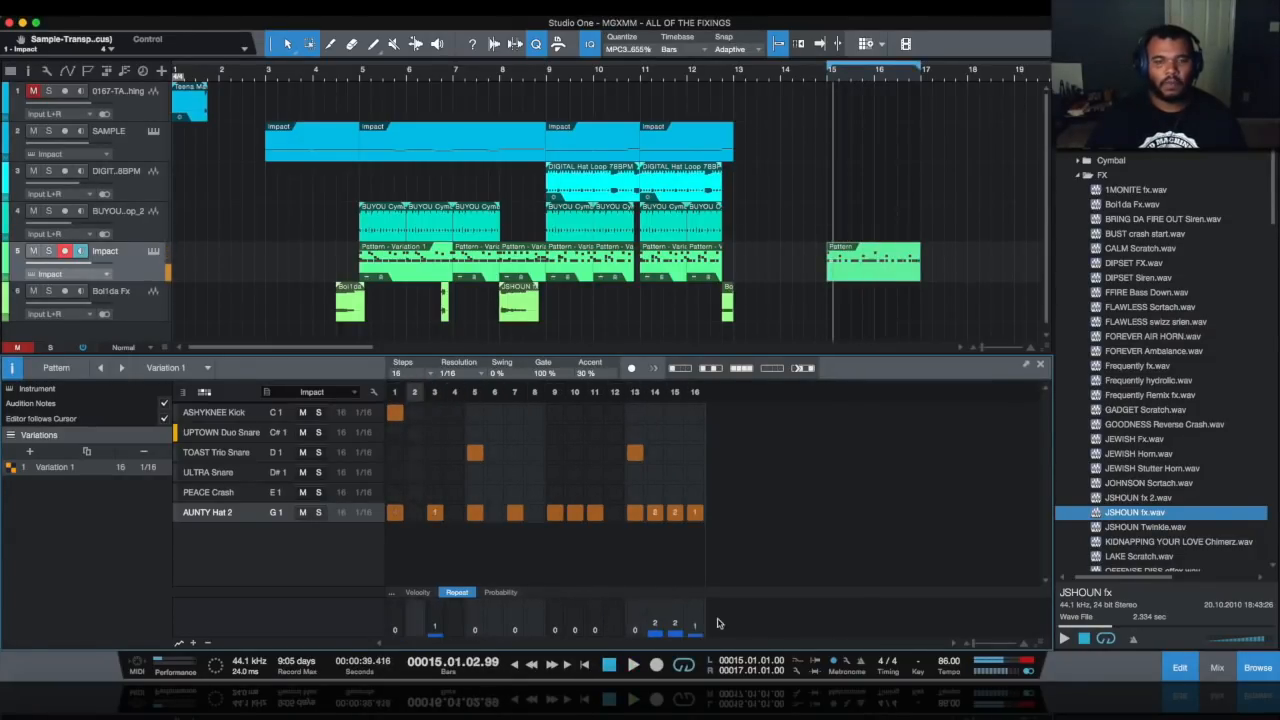
Set the AUNTY Hat 2 lane to 1/16 T resolution with 24 steps, and paint more hat hits across its end.
click(366, 514)
click(446, 564)
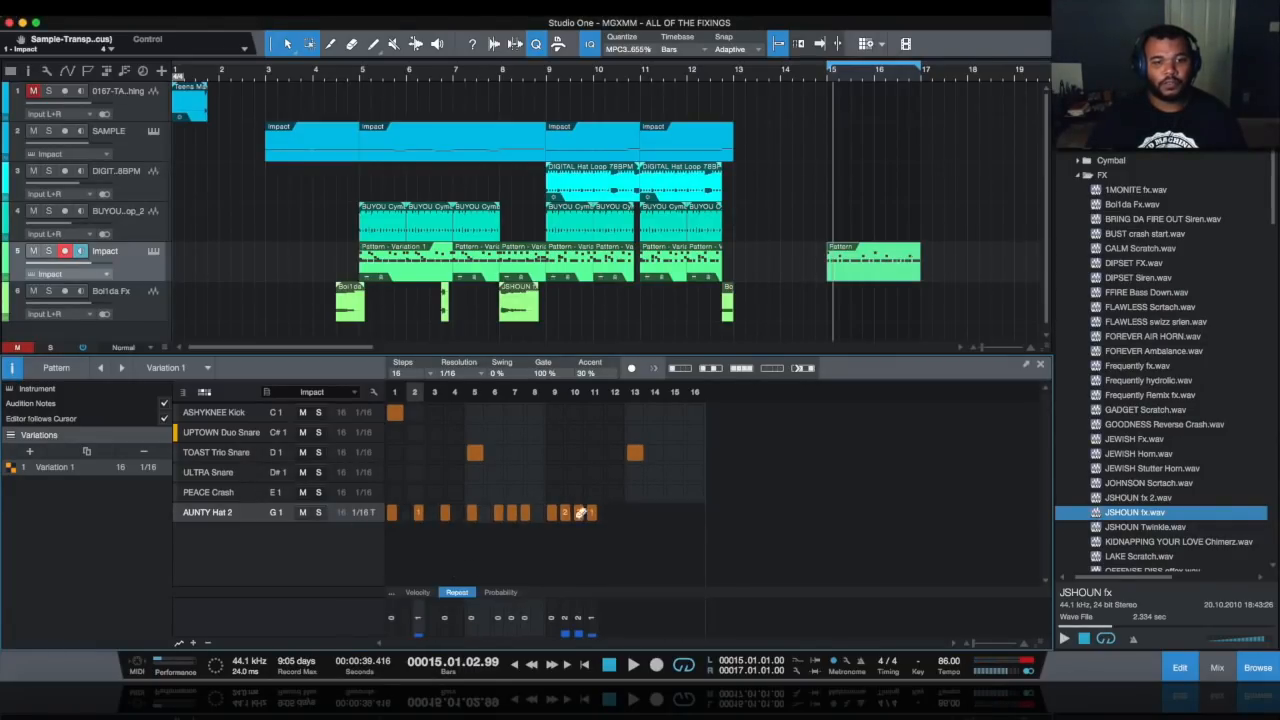
text(24)
key(Return)
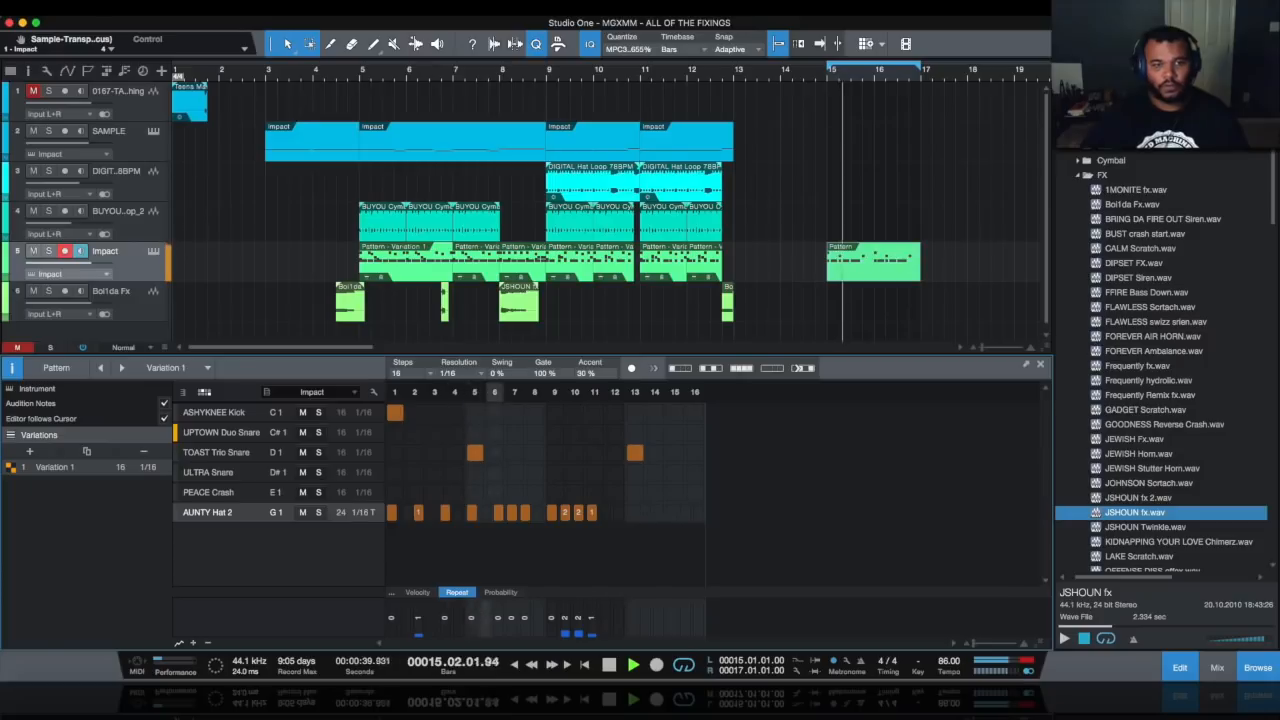
mouse_move(563, 512)
mouse_down()
mouse_move(703, 557)
mouse_move(670, 543)
mouse_up()
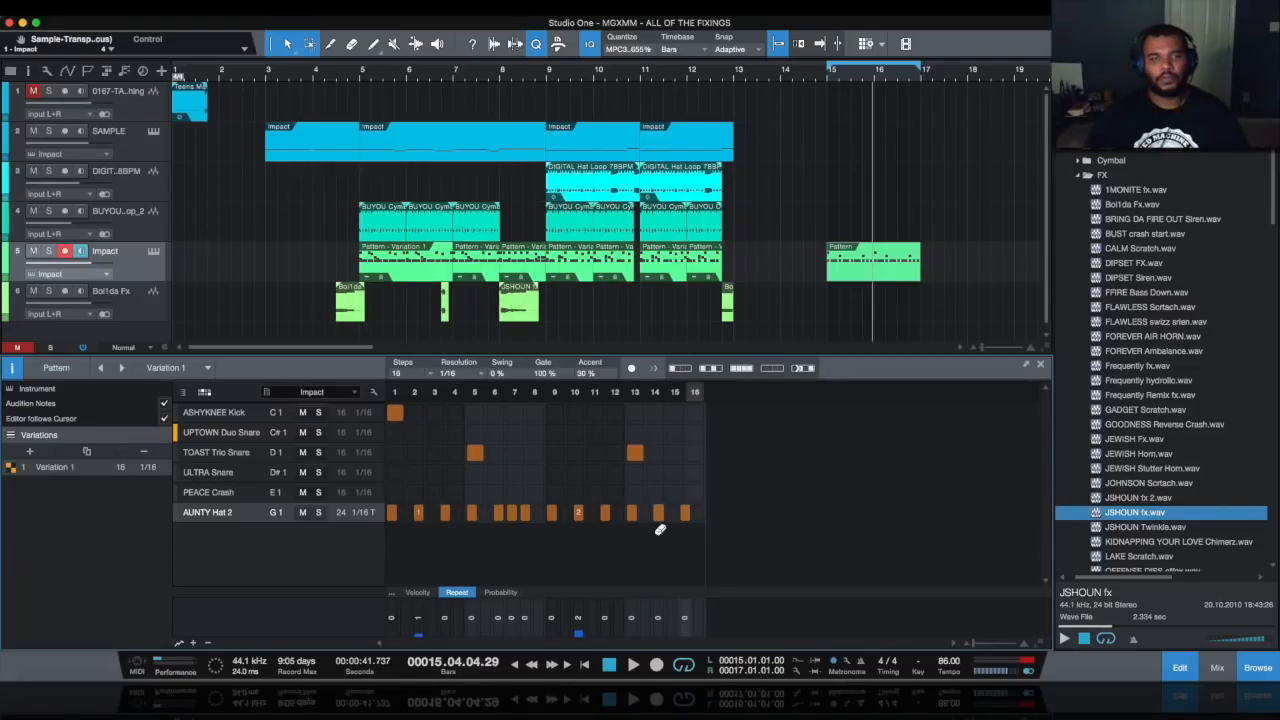
Add Variations 2 and 3 to the pattern, and erase all AUNTY Hat 2 hits from Variation 2.
right_click(44, 476)
click(77, 482)
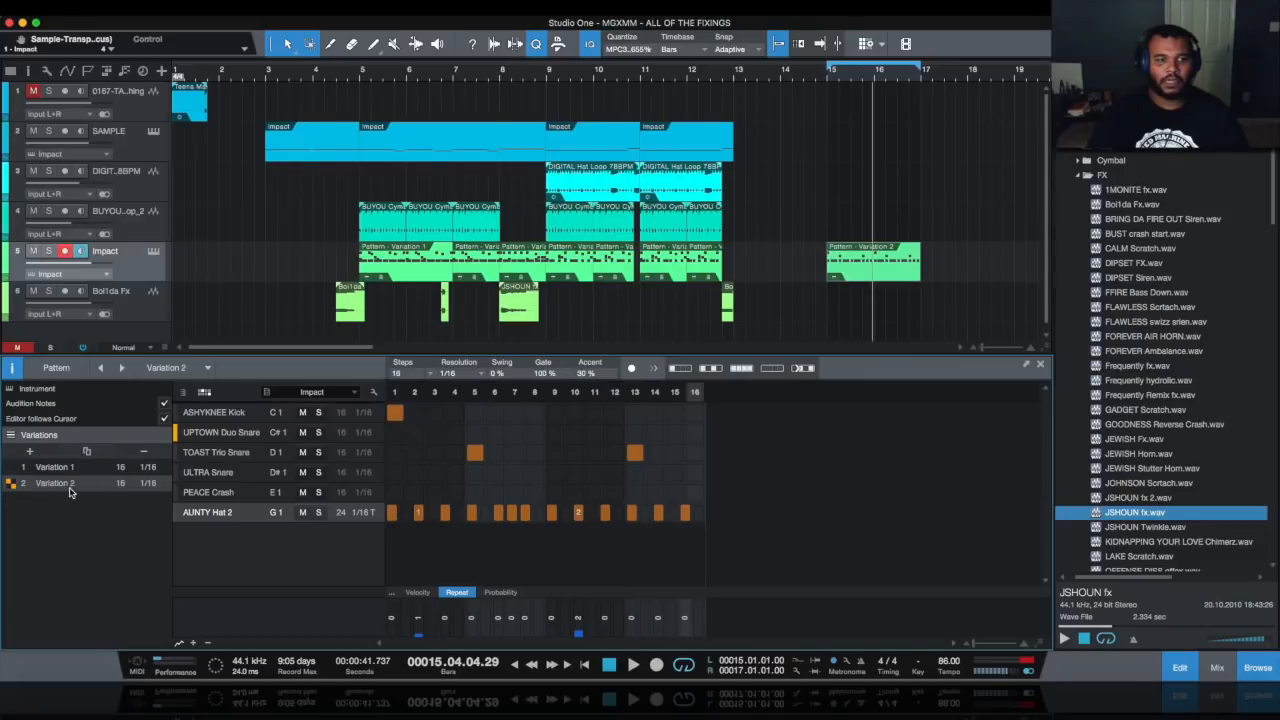
drag(391, 512, 708, 514)
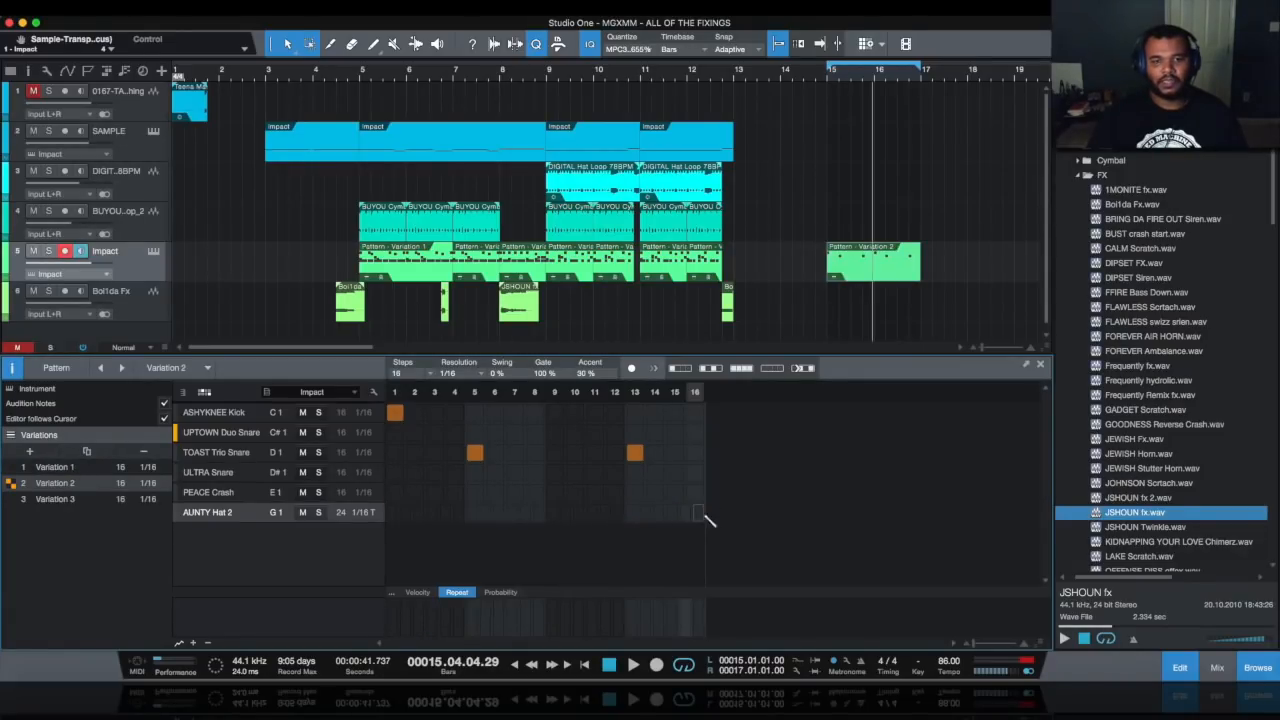
Switch the bar 15 pattern to Variation 1 and back to Variation 2, and delete that pattern from the arrangement.
click(836, 277)
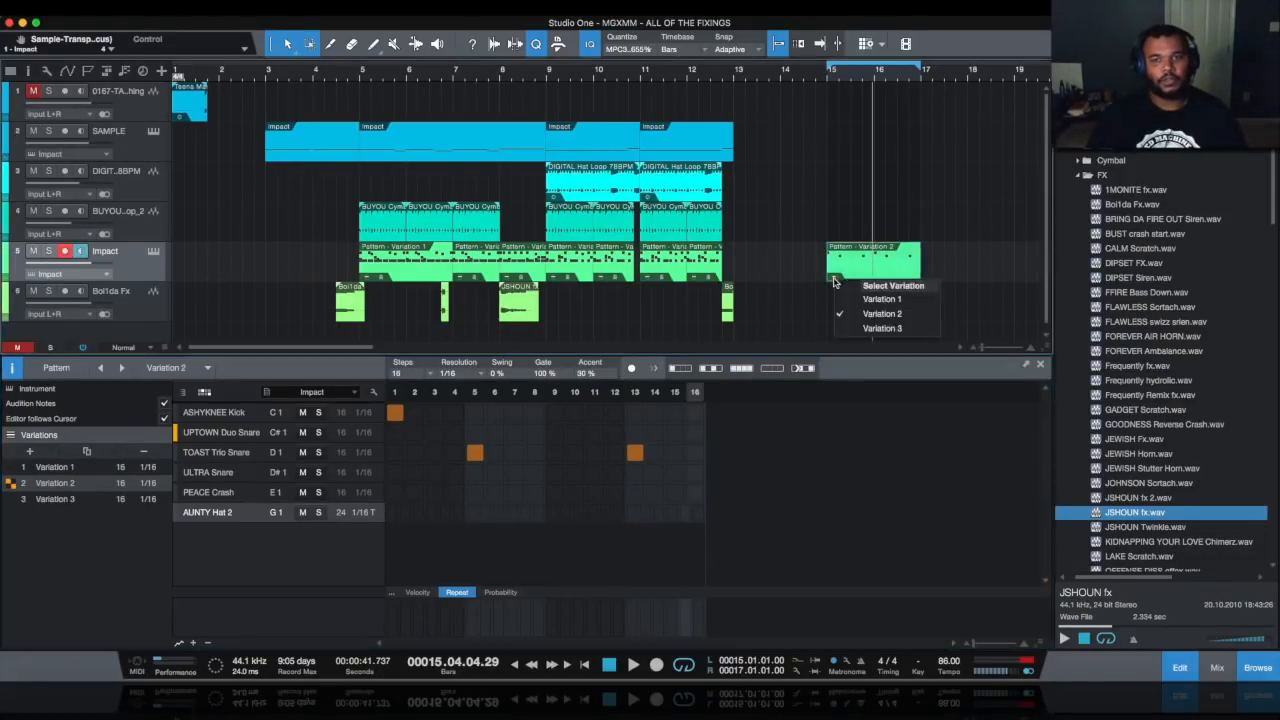
click(890, 300)
click(836, 277)
click(872, 313)
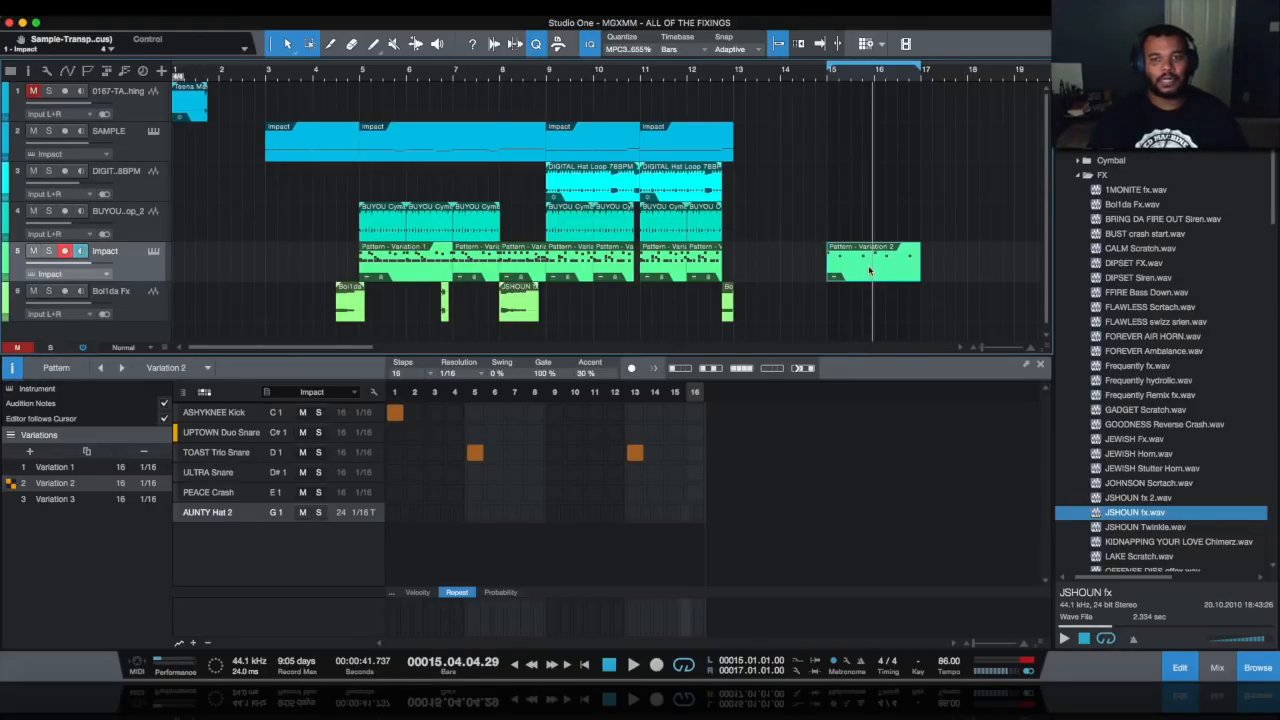
key(Delete)
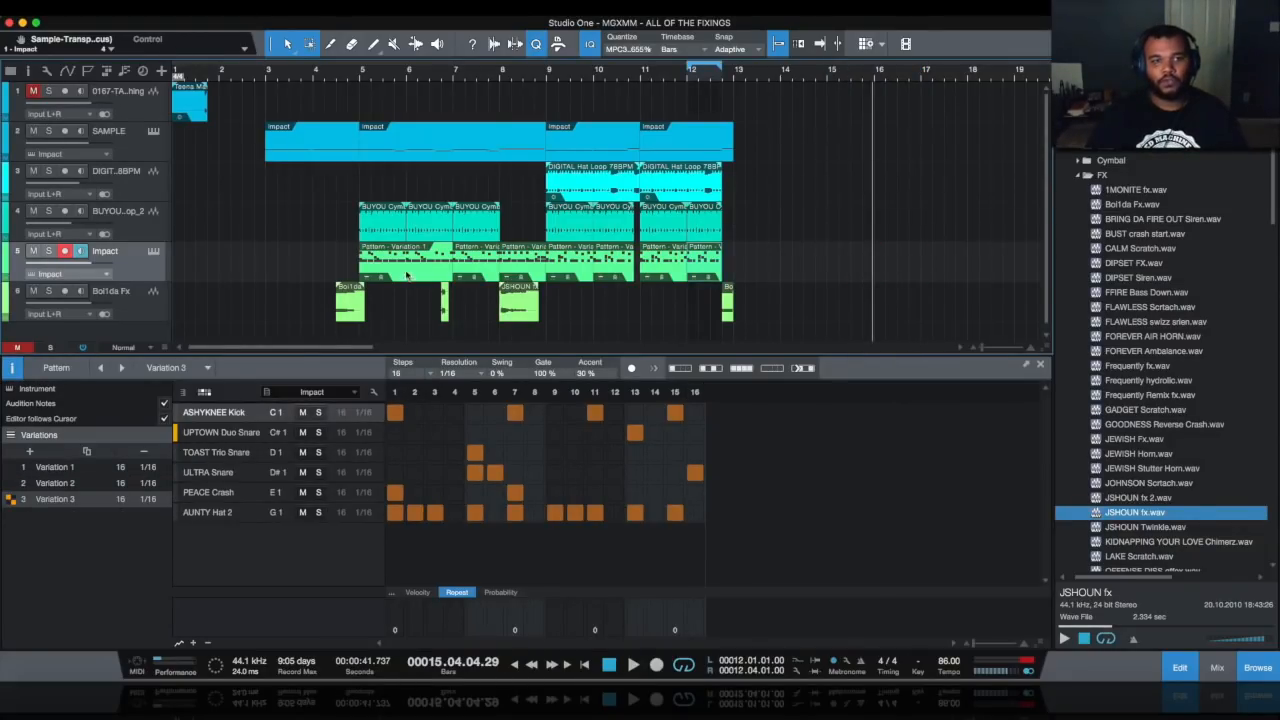
Copy the two-bar Variation 1 pattern at bar 5 of the drum Impact track to bar 1.
click(416, 276)
click(588, 267)
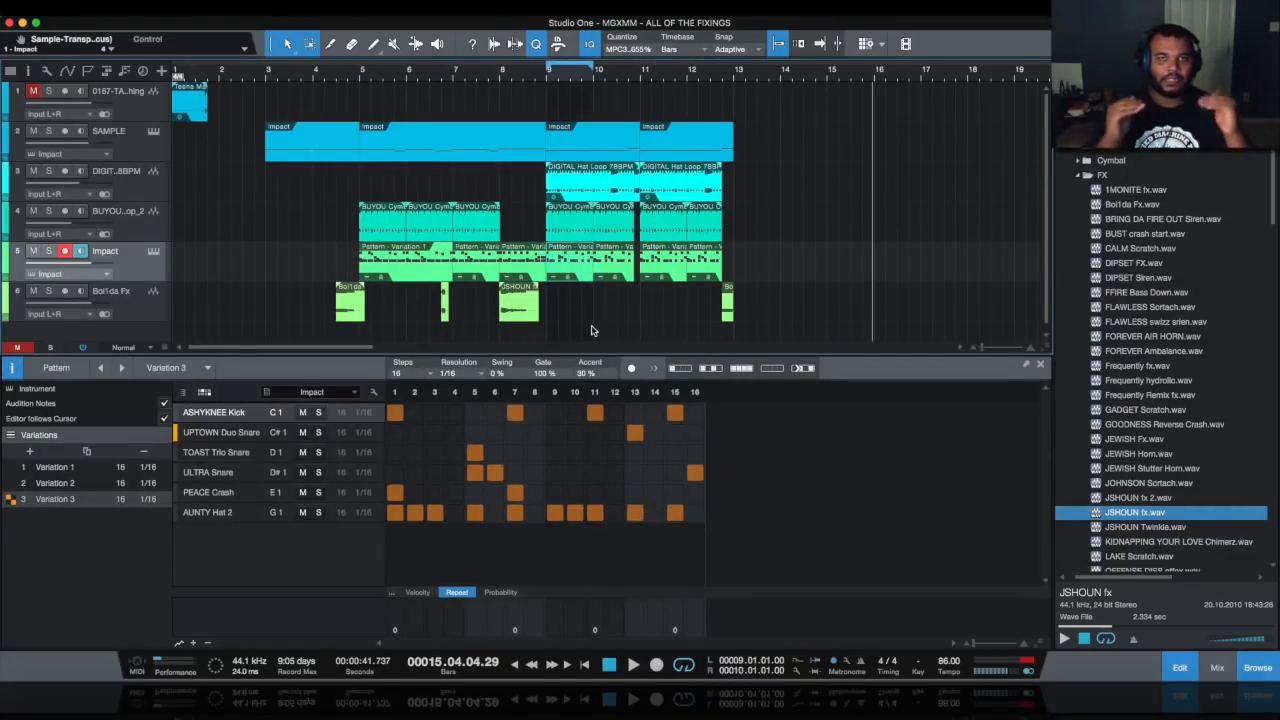
click(410, 276)
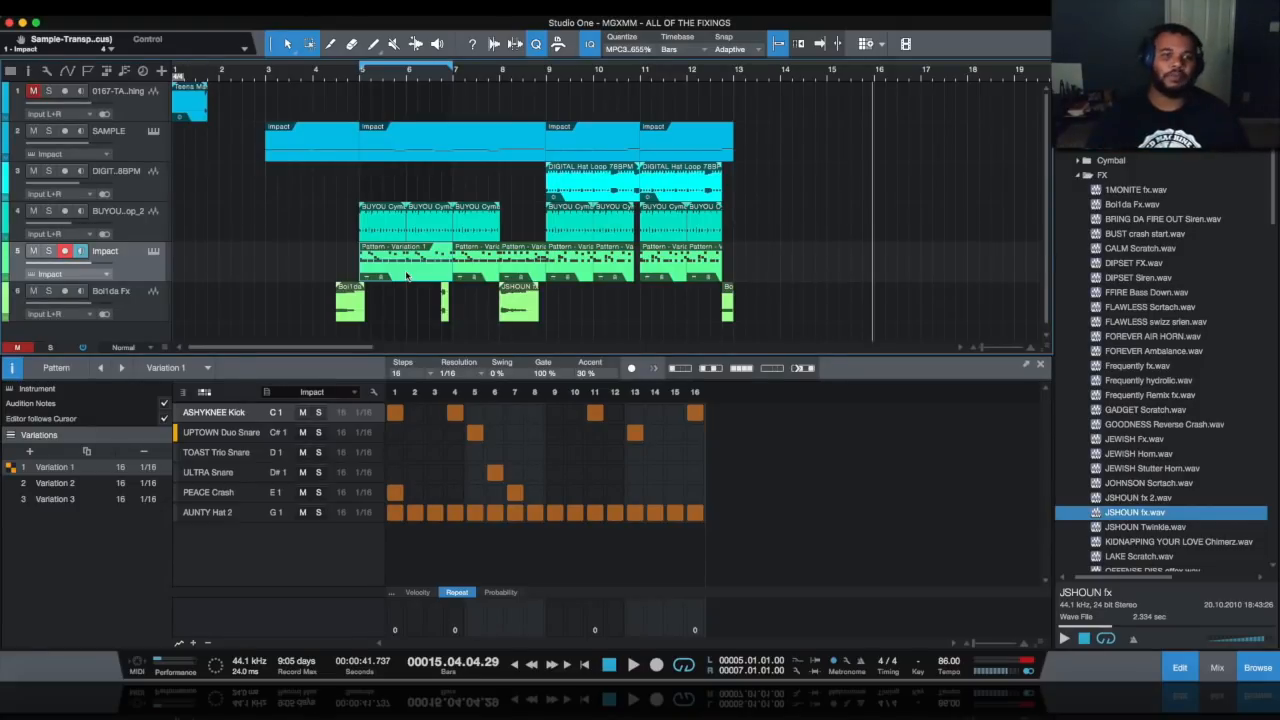
drag(407, 276, 238, 270)
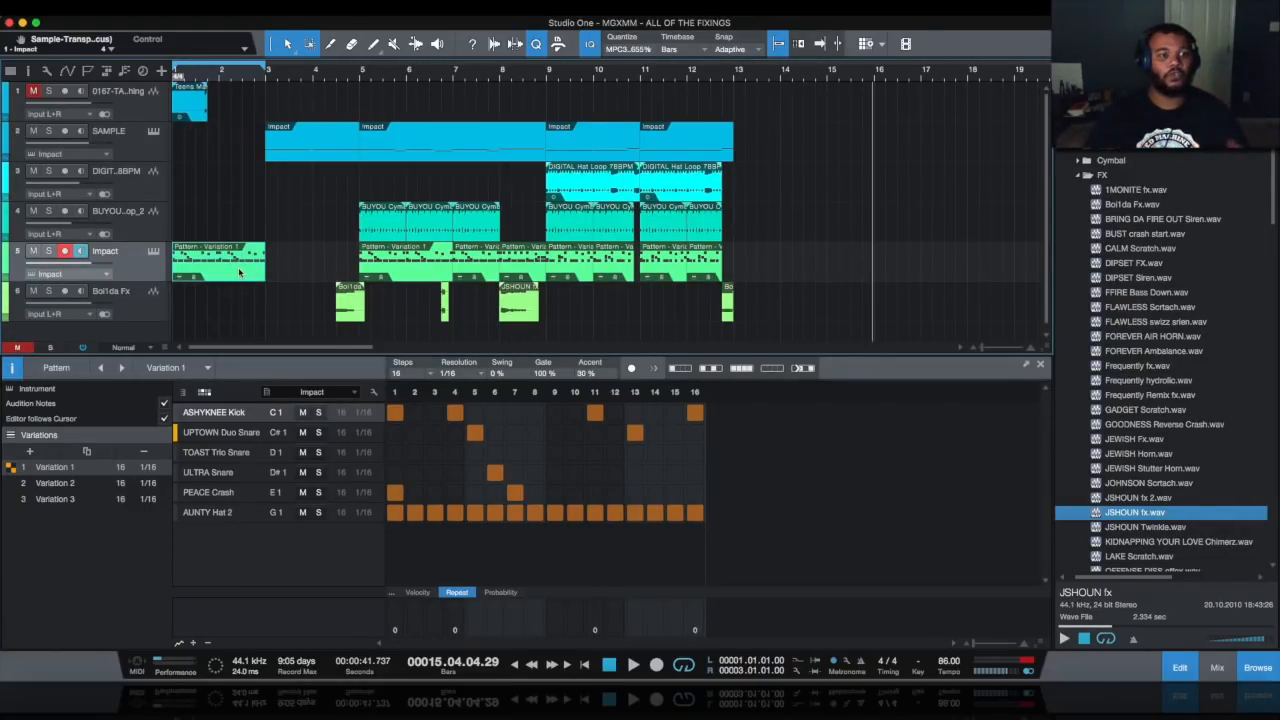
Convert the bar 5 pattern to an instrument part and display its notes in the editor's drum view.
click(406, 274)
right_click(410, 270)
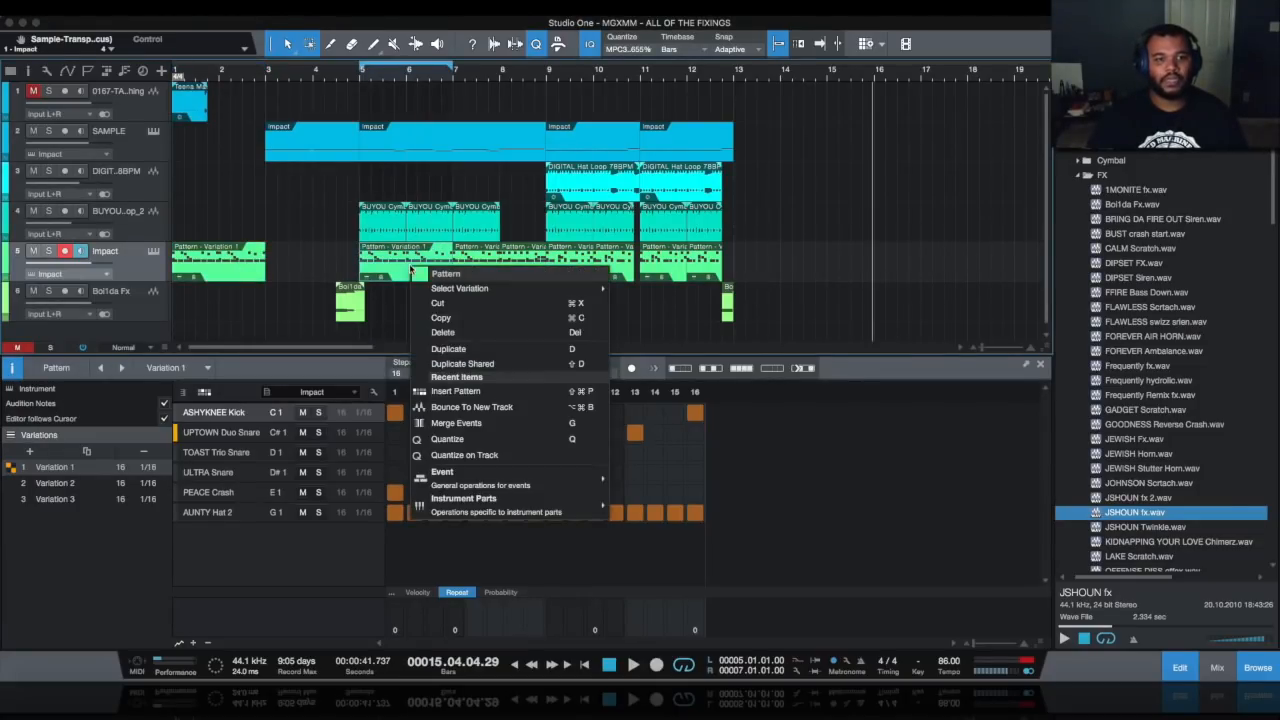
mouse_move(537, 500)
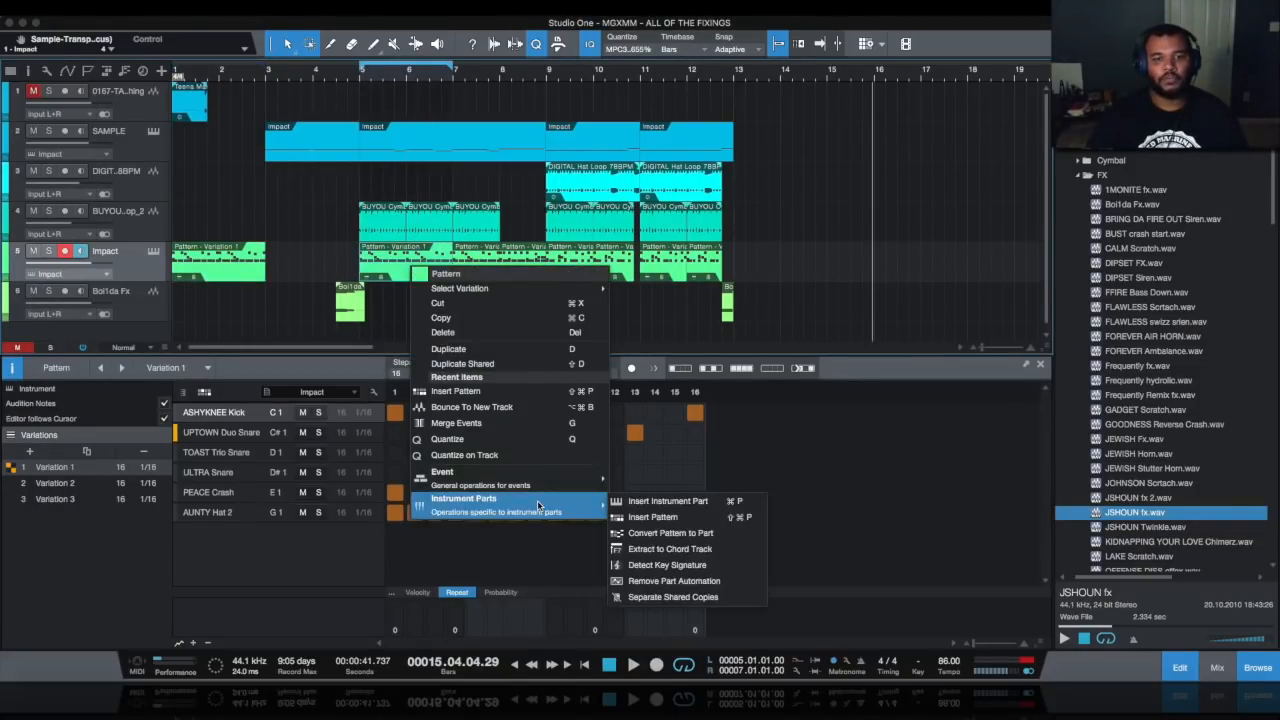
click(720, 540)
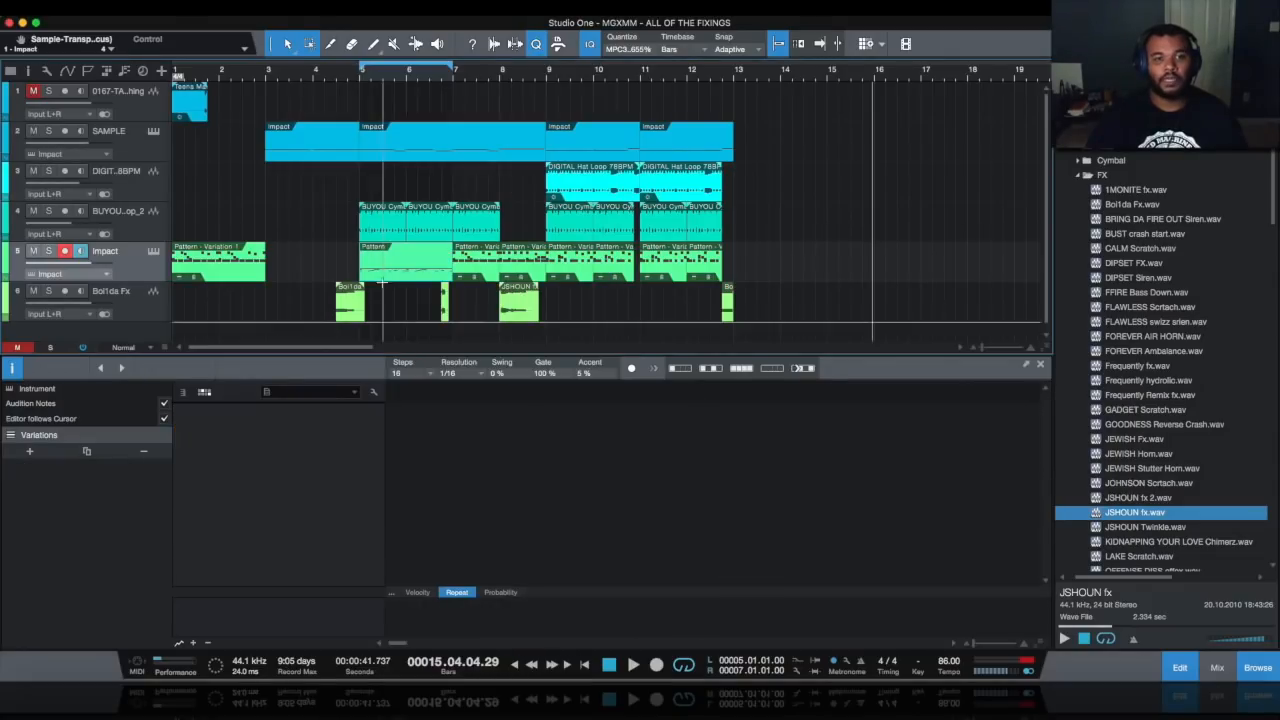
scroll(351, 493, down, 4)
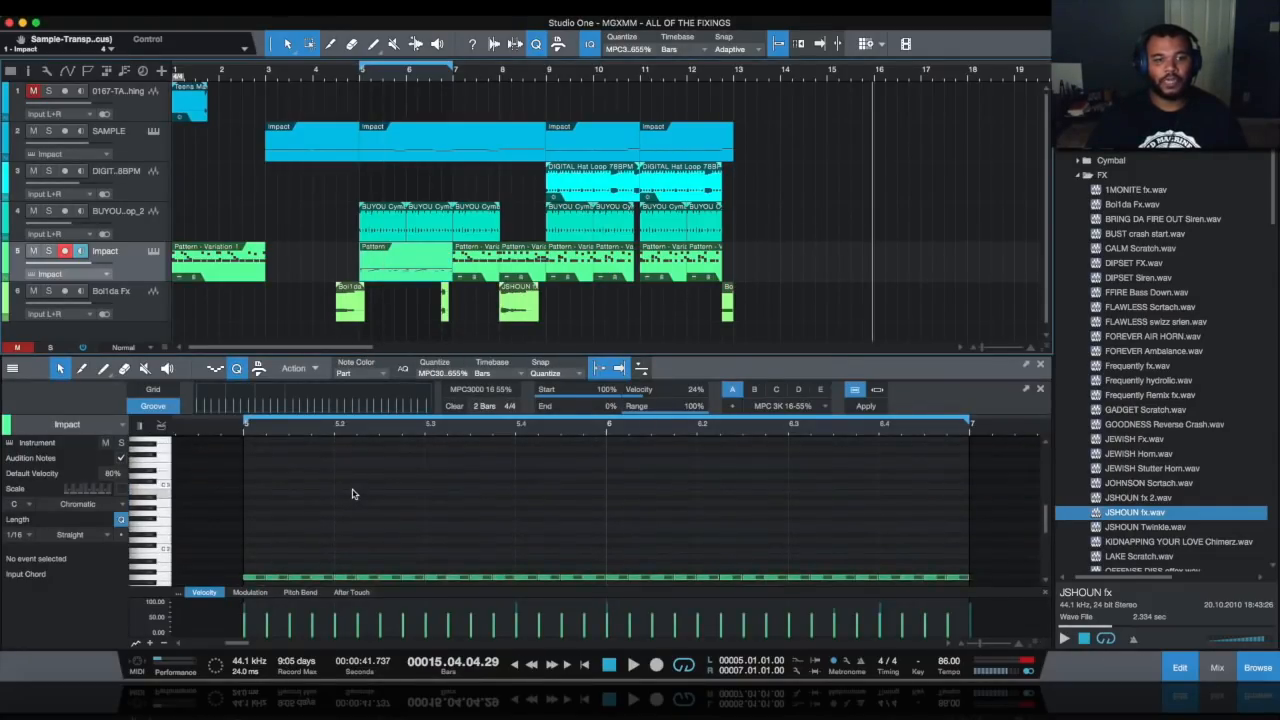
click(160, 426)
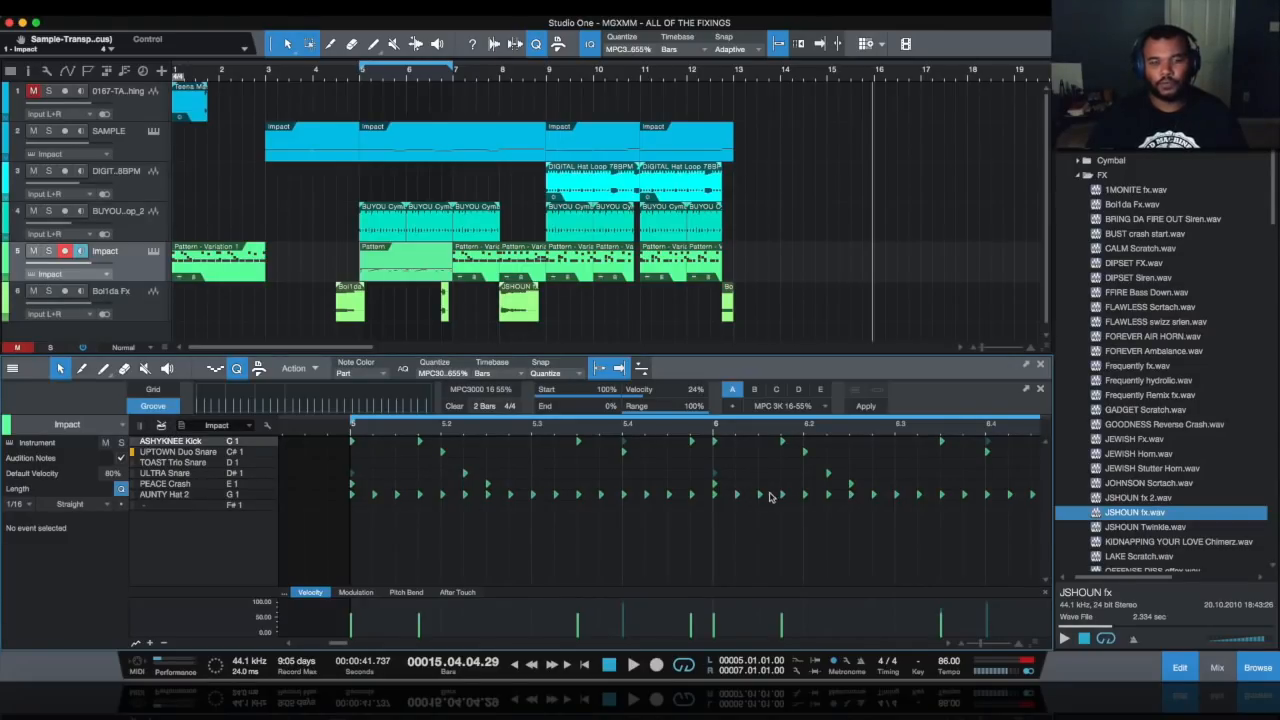
Convert all remaining drum patterns from bar 7 to the end of the beat to instrument parts.
click(477, 268)
shift+click(531, 268)
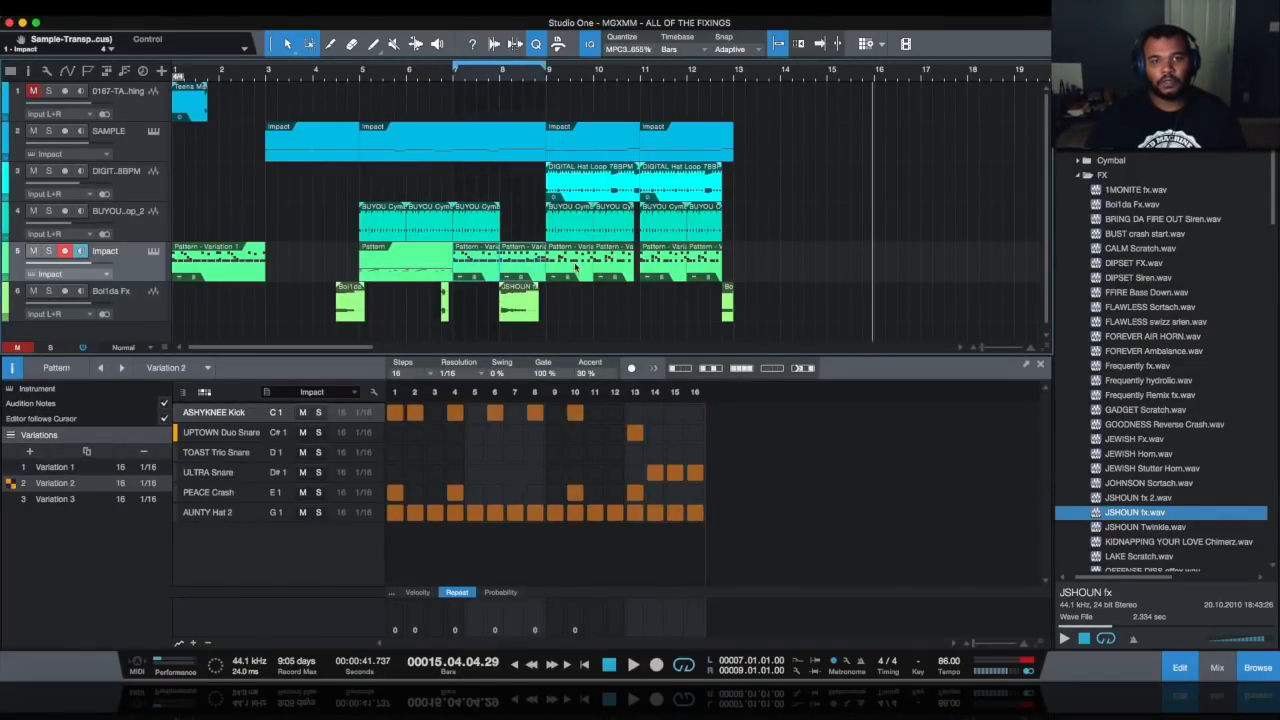
shift+click(577, 269)
shift+click(620, 270)
shift+click(665, 268)
shift+click(705, 268)
right_click(705, 267)
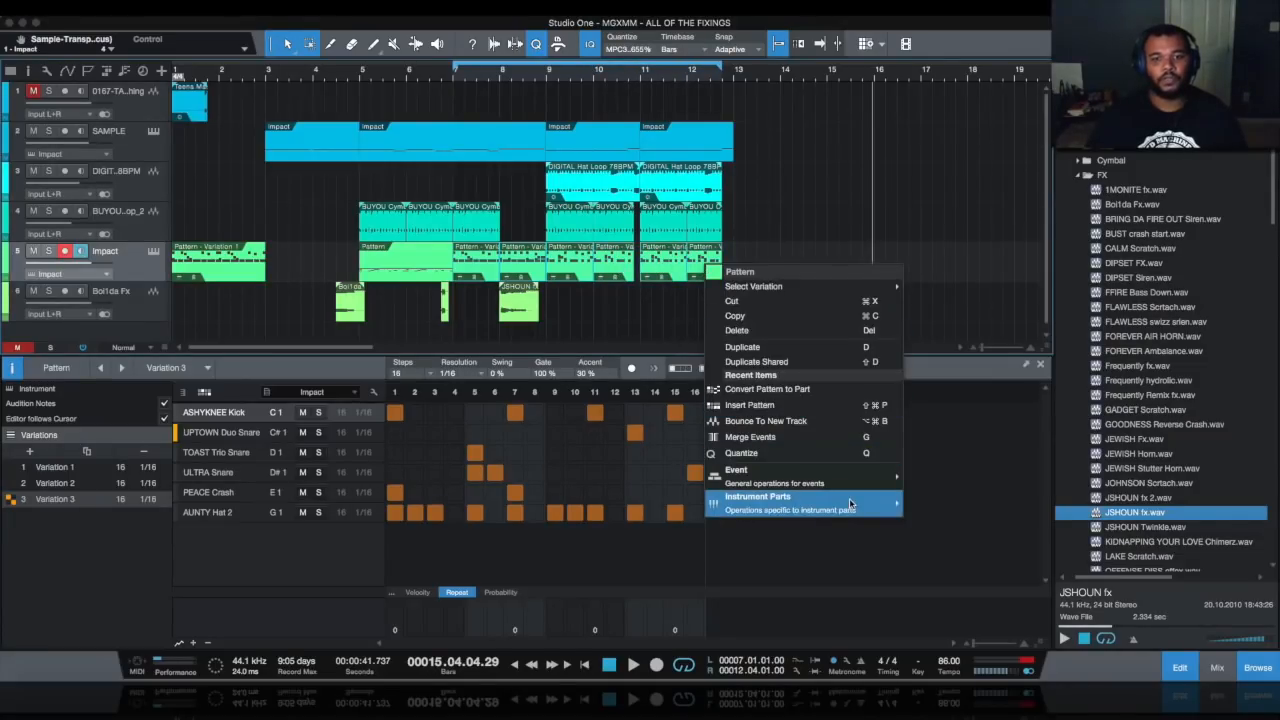
mouse_move(850, 503)
click(980, 528)
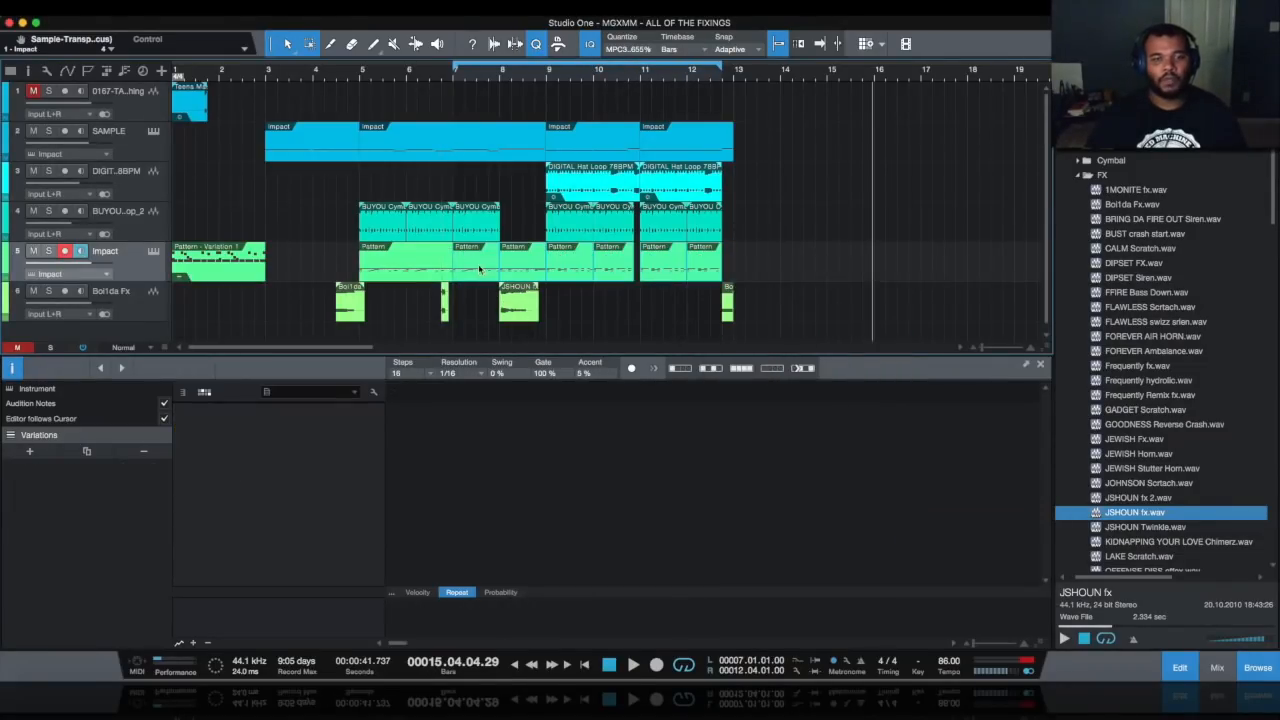
Add the bar 5 part to the selection and explode the pitches of all selected drum parts to tracks.
click(419, 273)
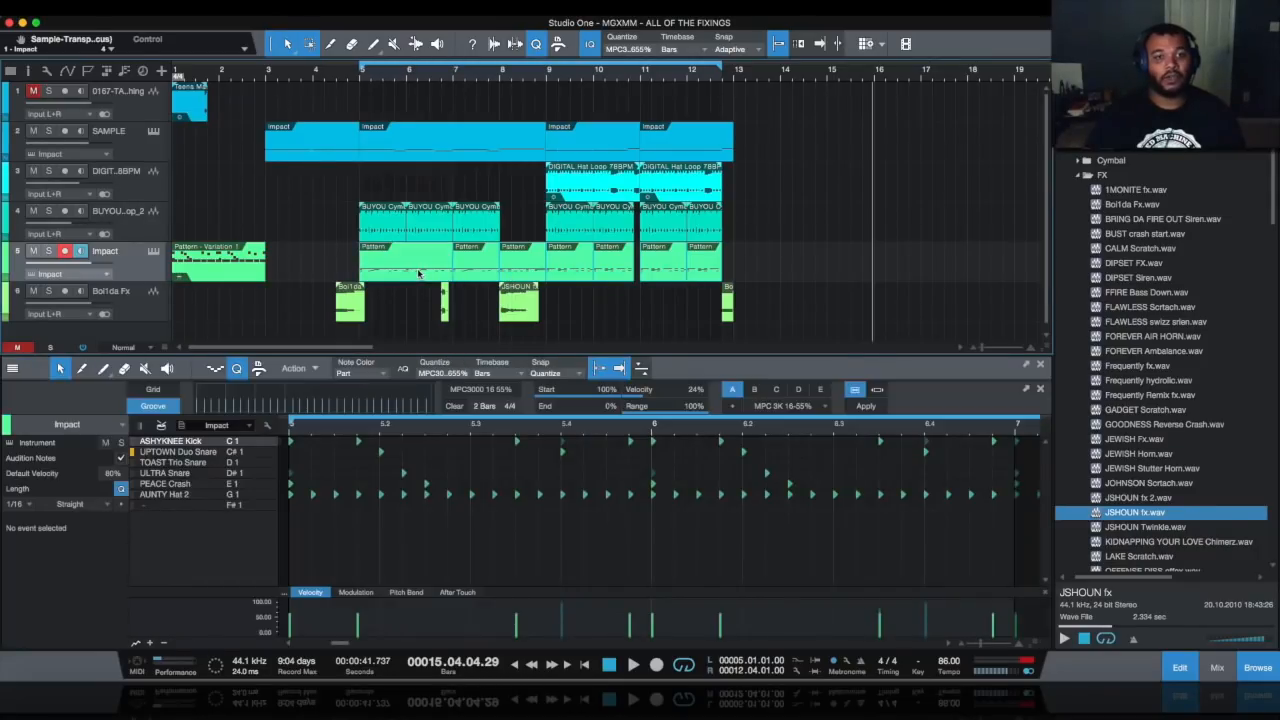
right_click(419, 273)
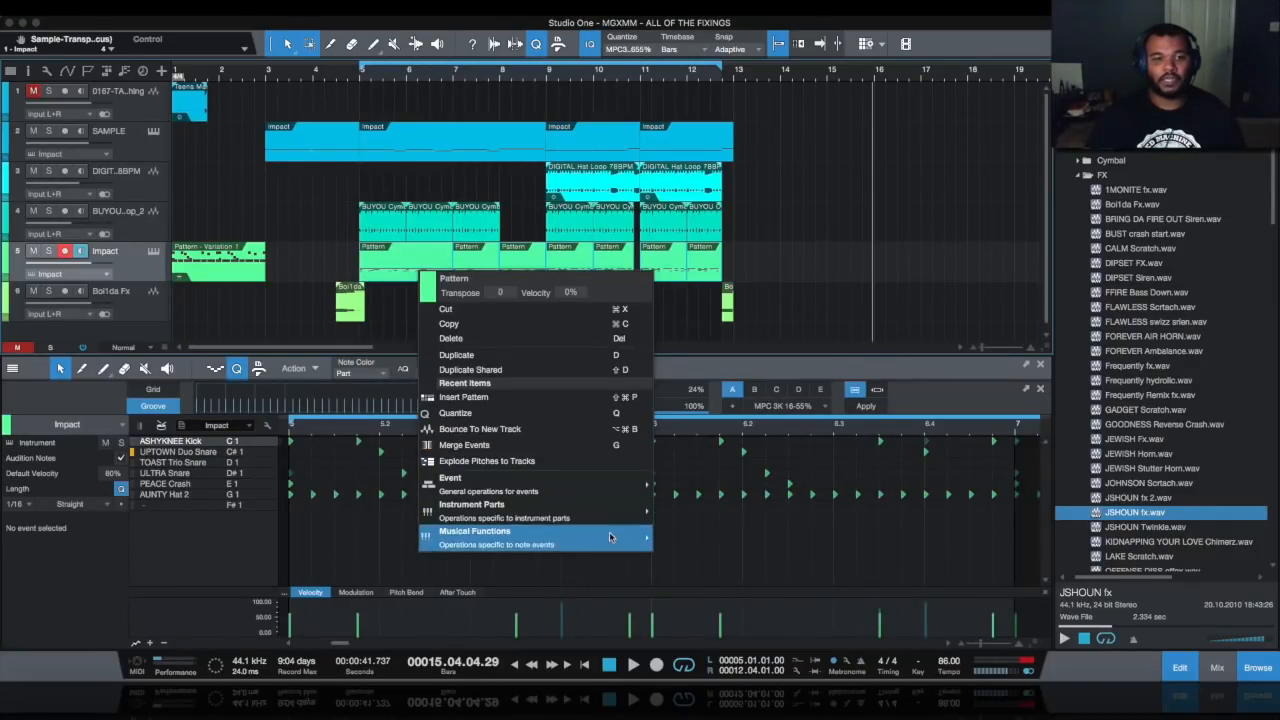
mouse_move(582, 514)
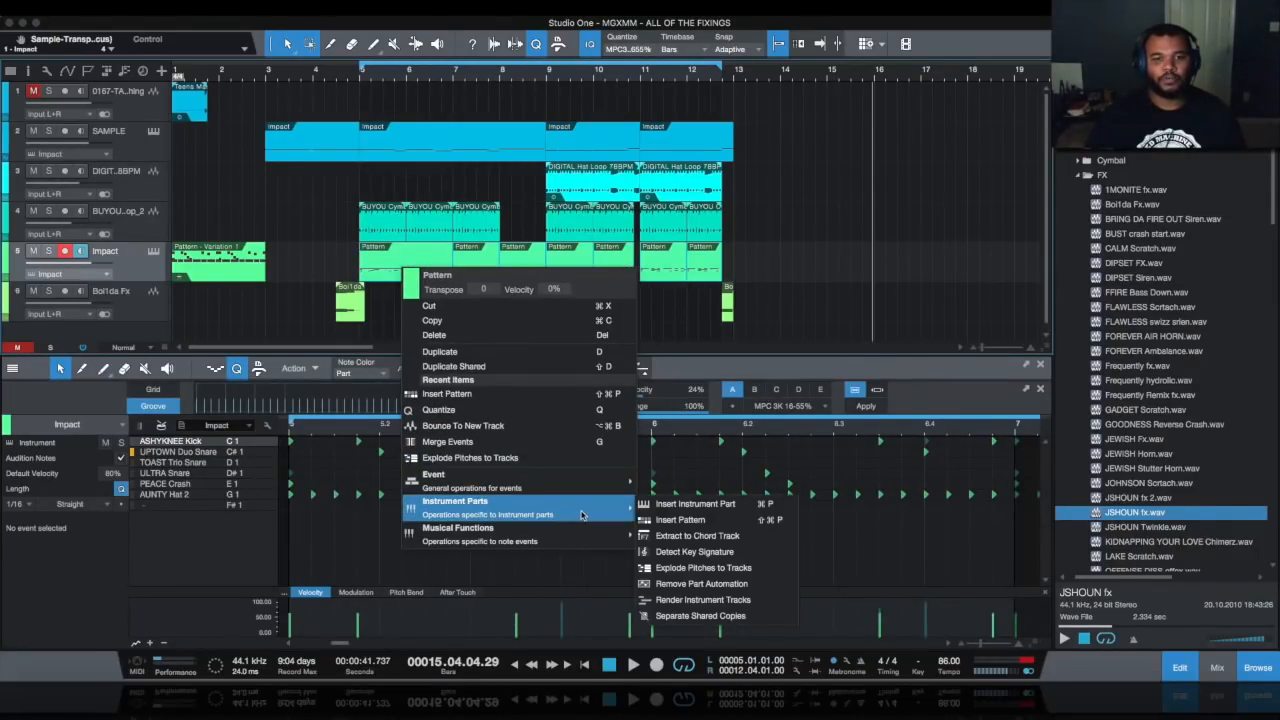
click(741, 568)
Play the exploded ASHYKNEE Kick track soloed from bar 5, and rename the track KICK.
scroll(396, 240, up, 3)
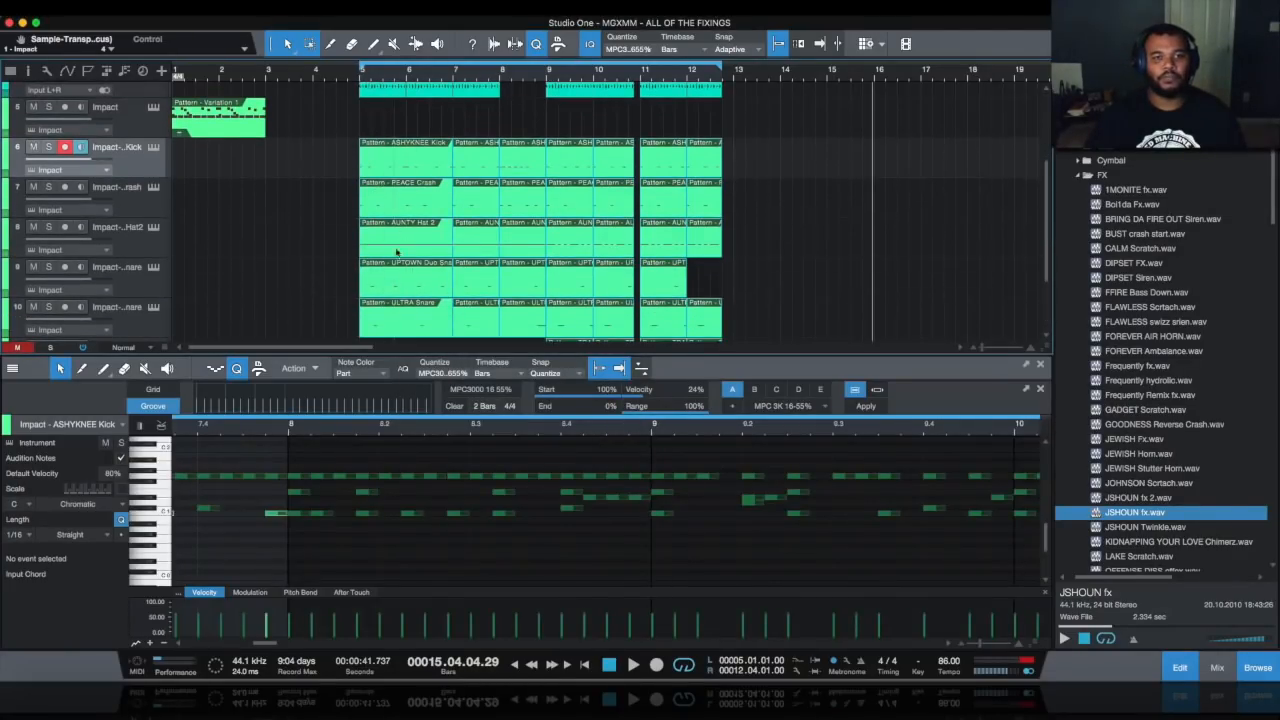
scroll(396, 240, down, 1)
click(360, 80)
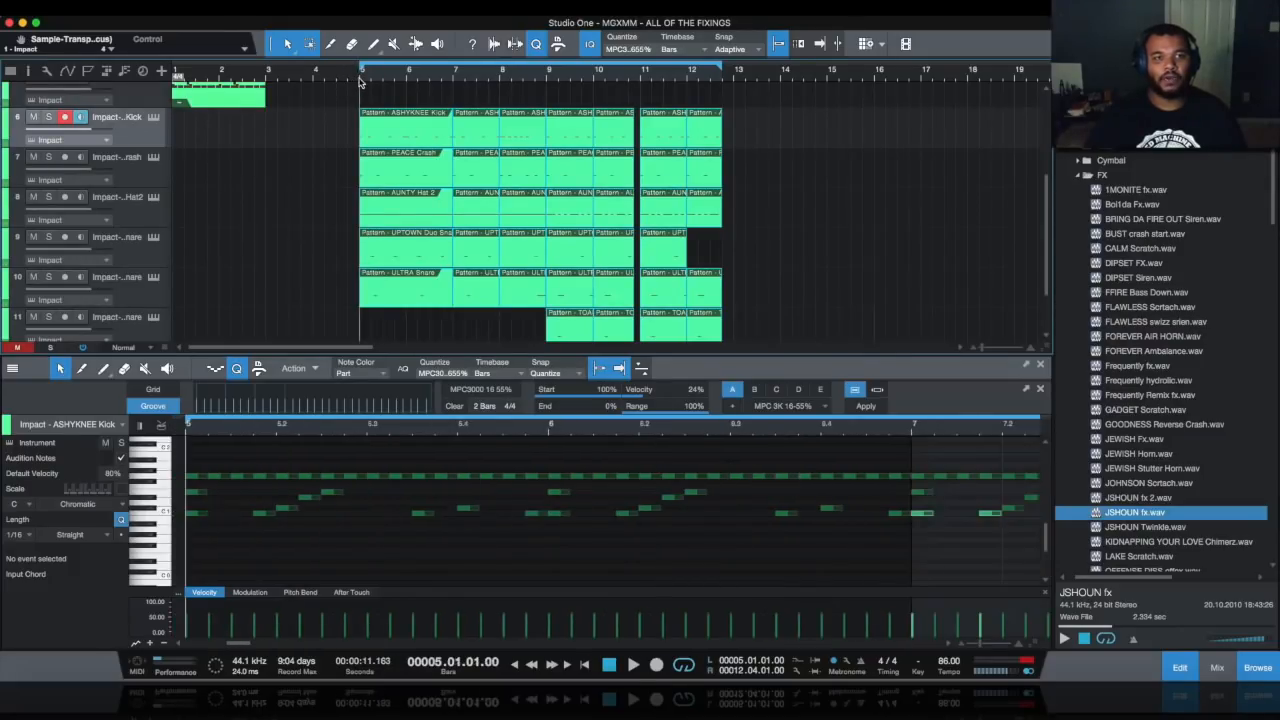
click(49, 117)
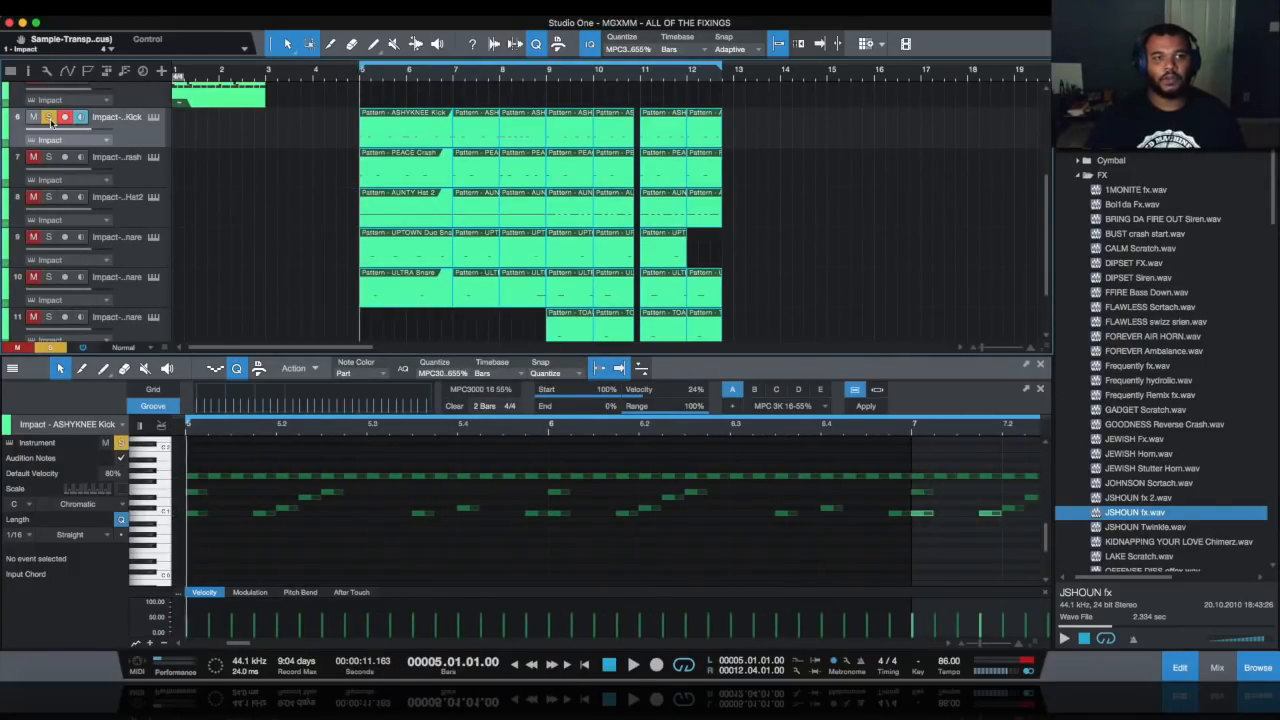
double_click(127, 118)
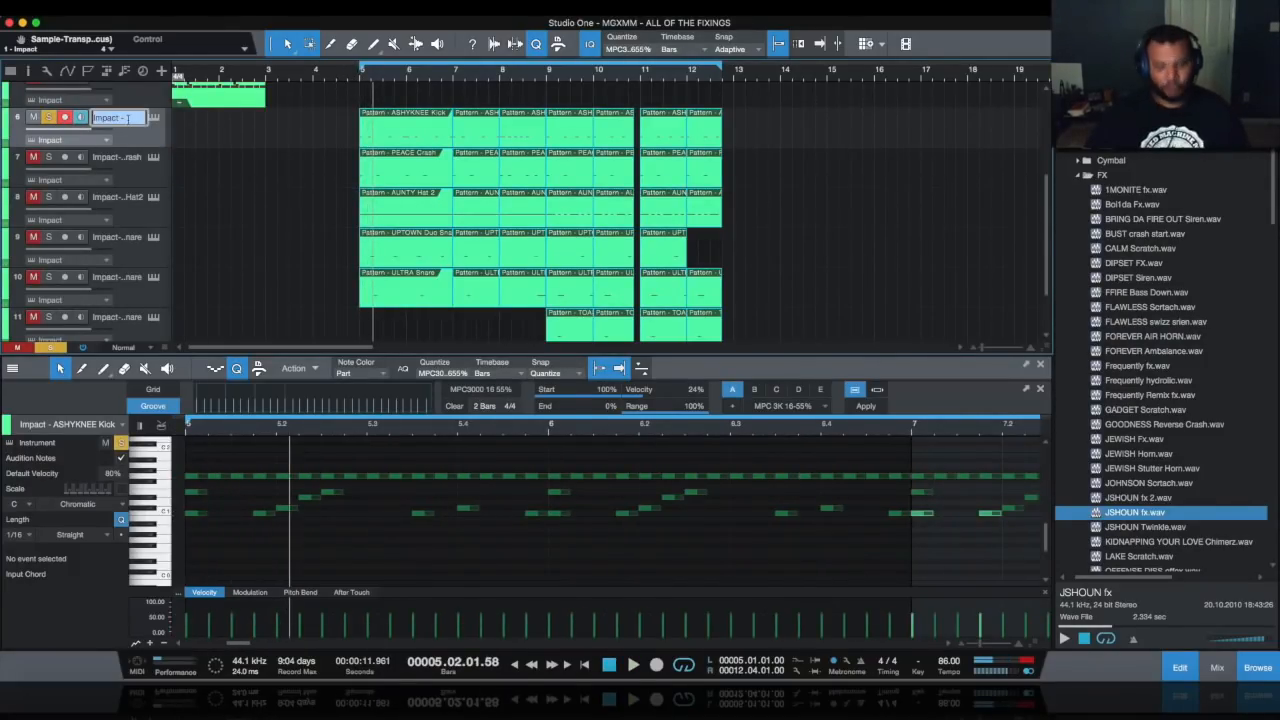
text(KICK)
key(Return)
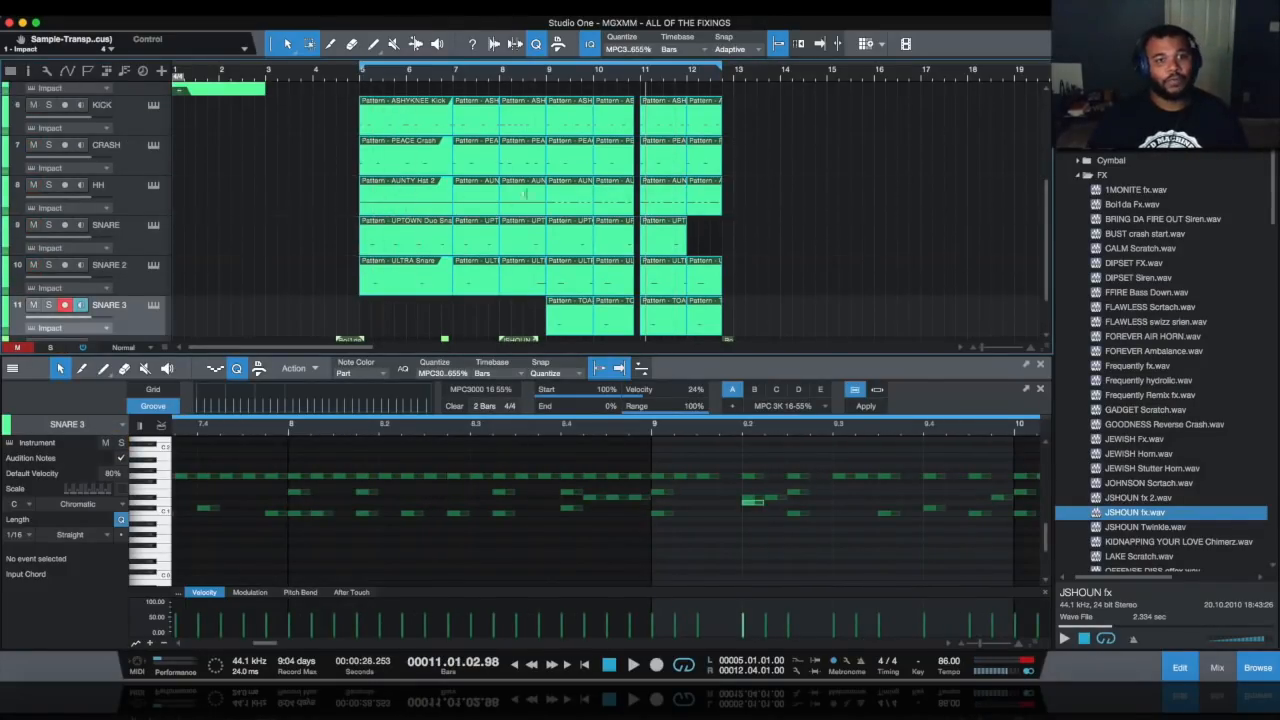
Shorten the bar 8 HH part so it ends at beat 8.4, and delete the bar 8 CRASH part.
scroll(512, 218, up, 1)
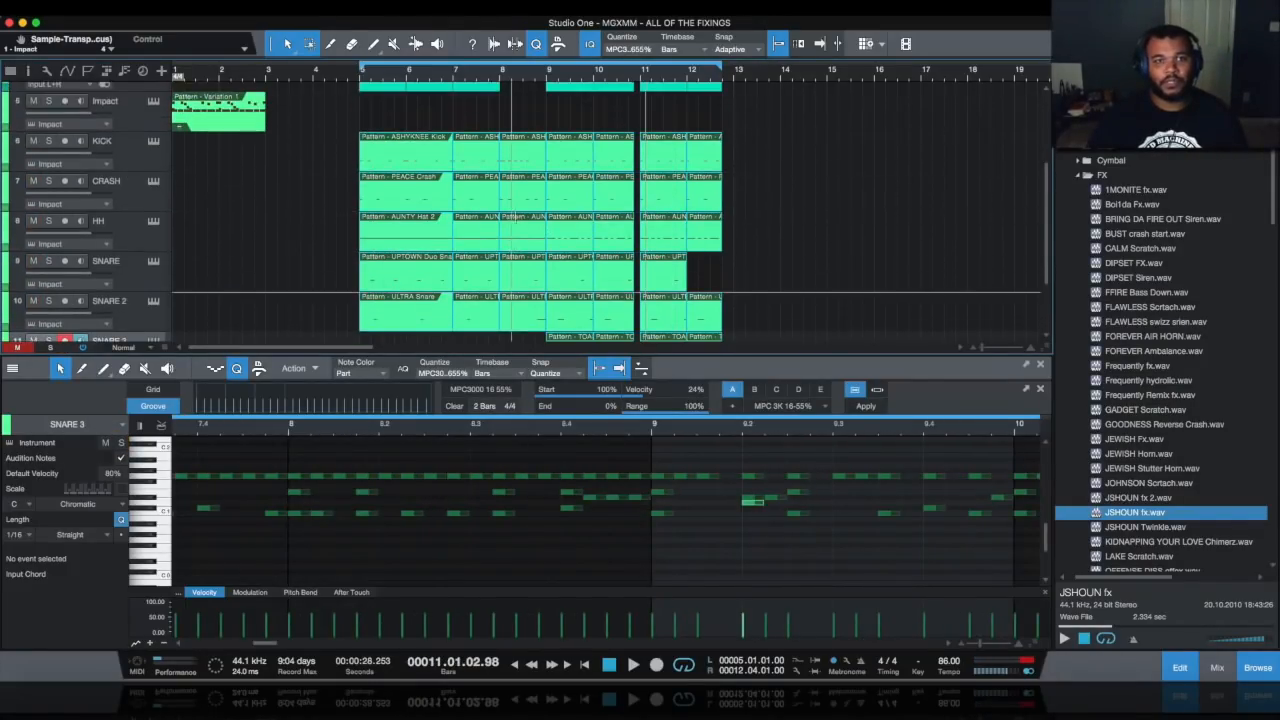
click(481, 250)
key(ctrl+space)
click(535, 240)
scroll(540, 250, up, 1)
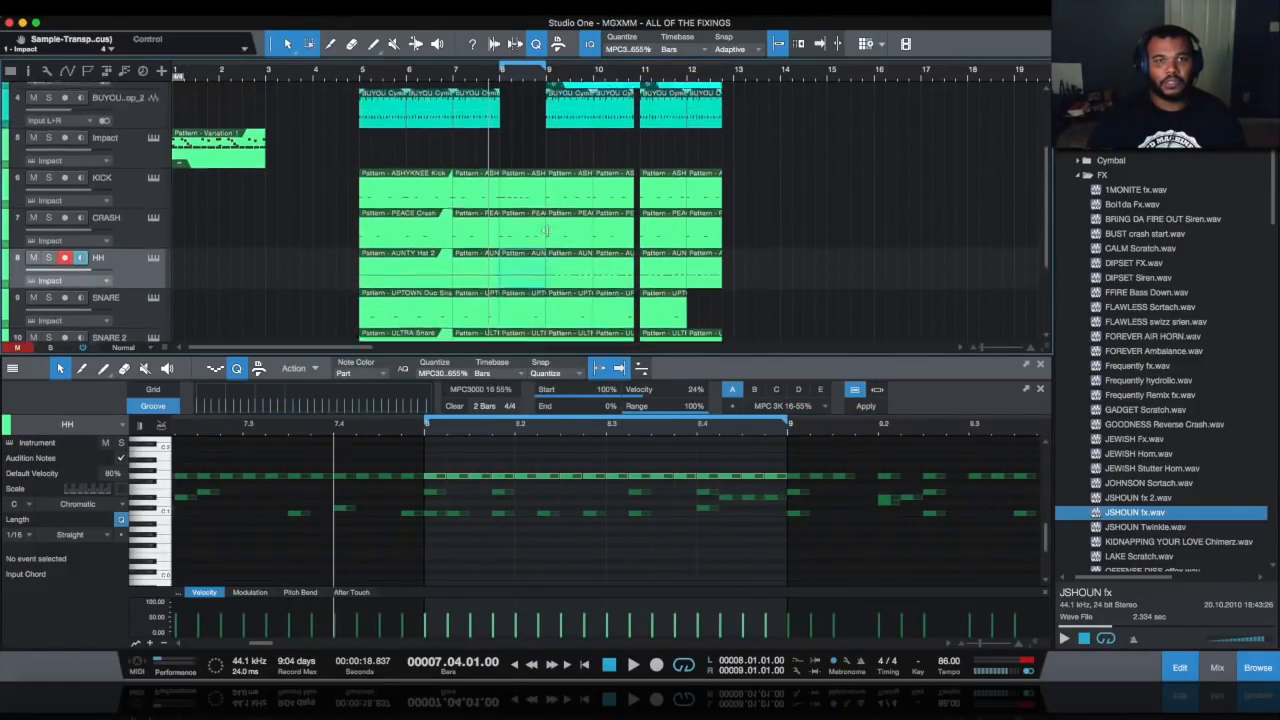
drag(545, 253, 530, 207)
click(532, 207)
key(Delete)
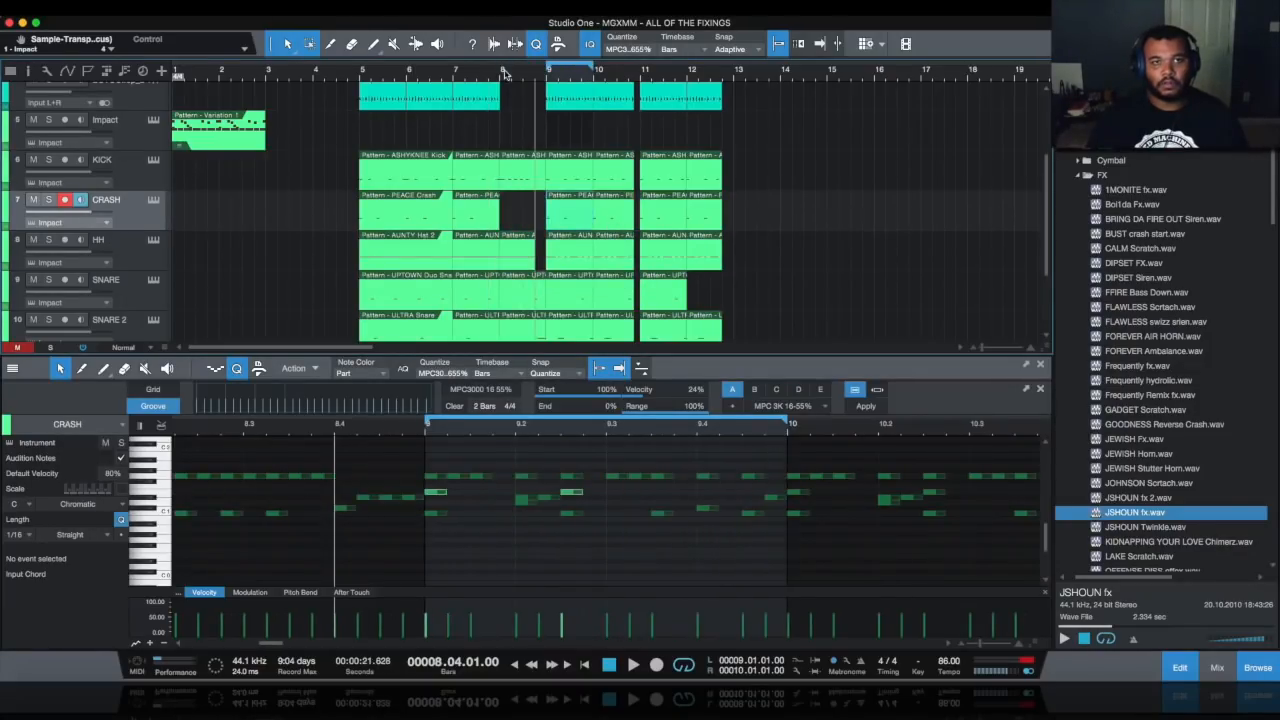
Play the arrangement around bar 8 to check the transition with the trimmed hi-hat and removed crash.
click(502, 96)
click(511, 171)
click(508, 255)
key(space)
click(485, 74)
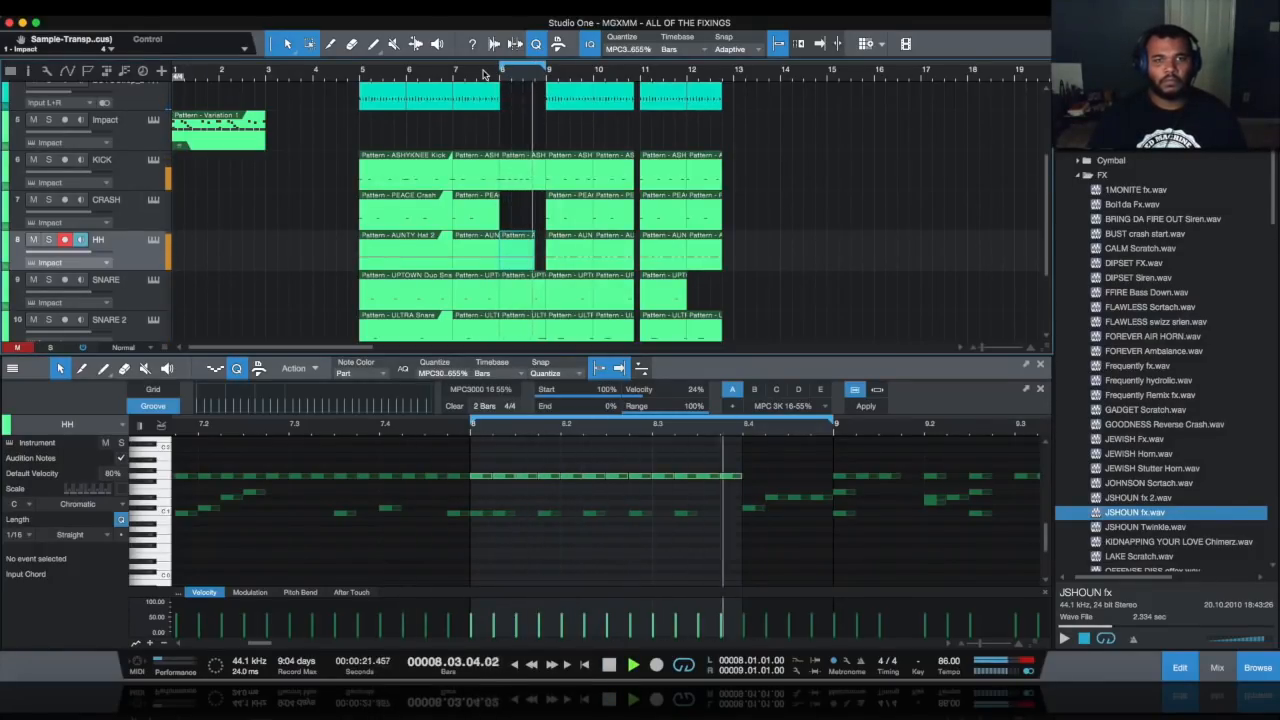
scroll(507, 170, up, 3)
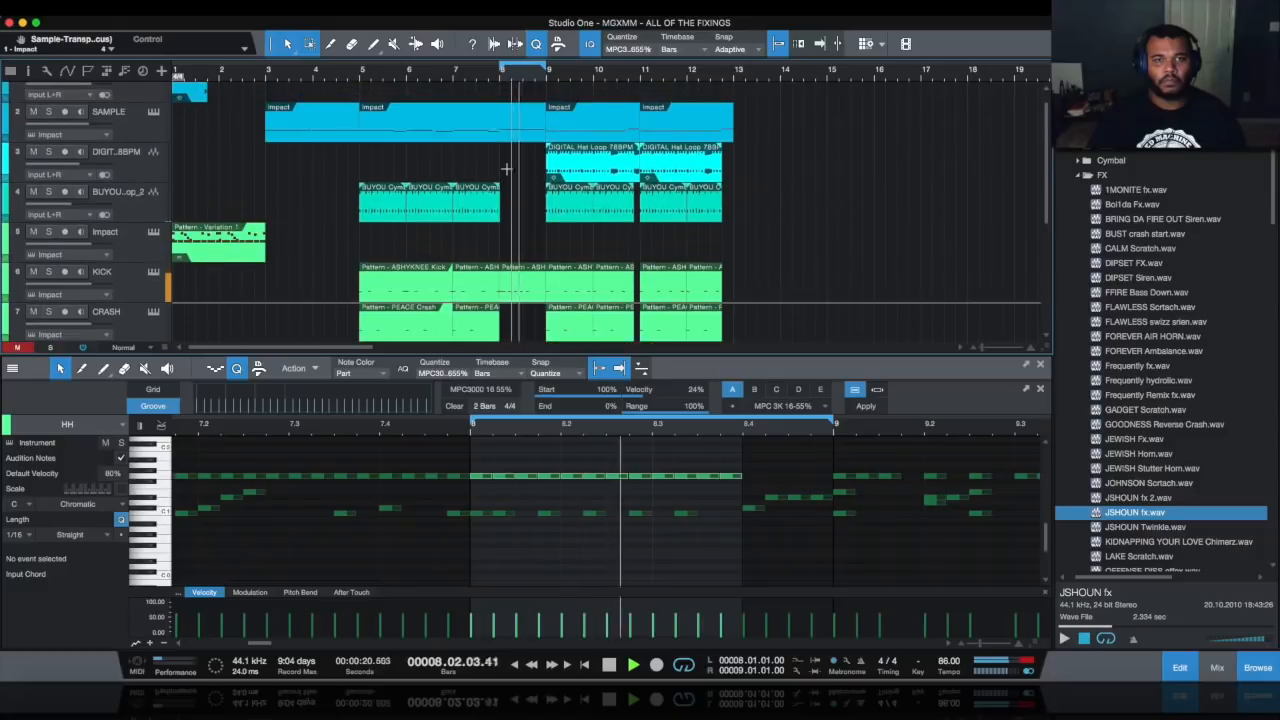
scroll(507, 170, down, 5)
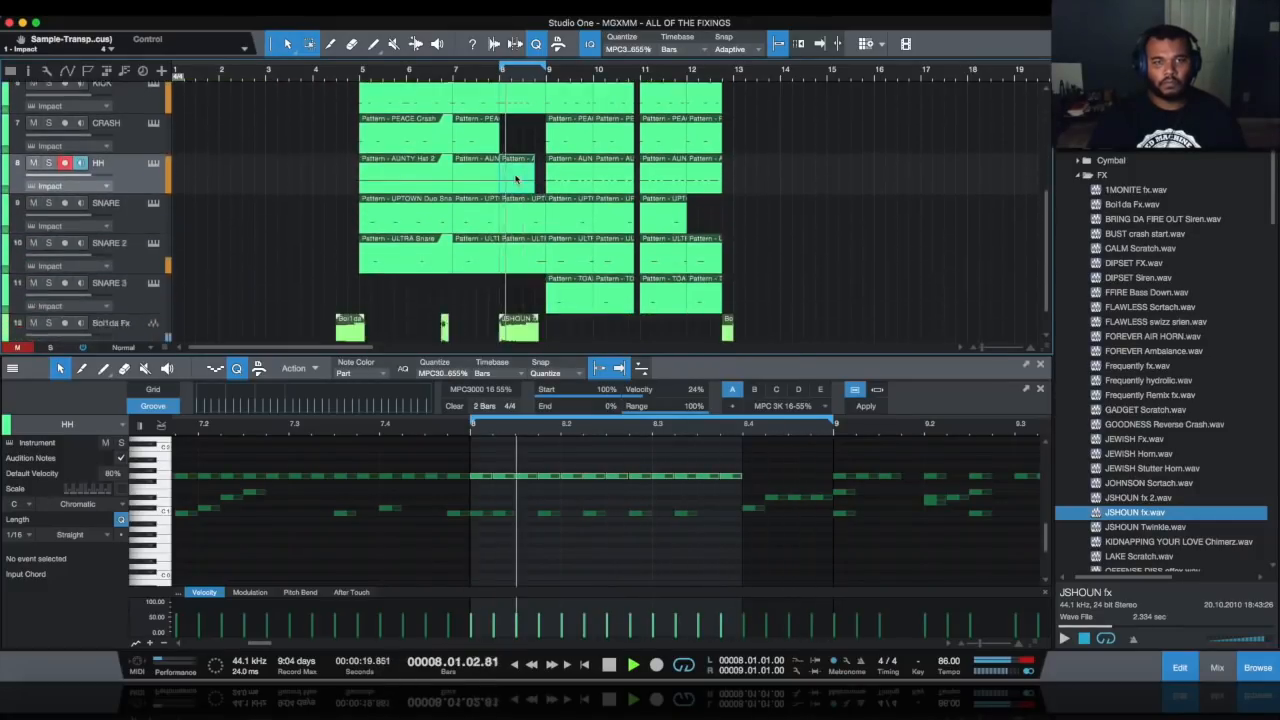
key(space)
scroll(516, 178, up, 1)
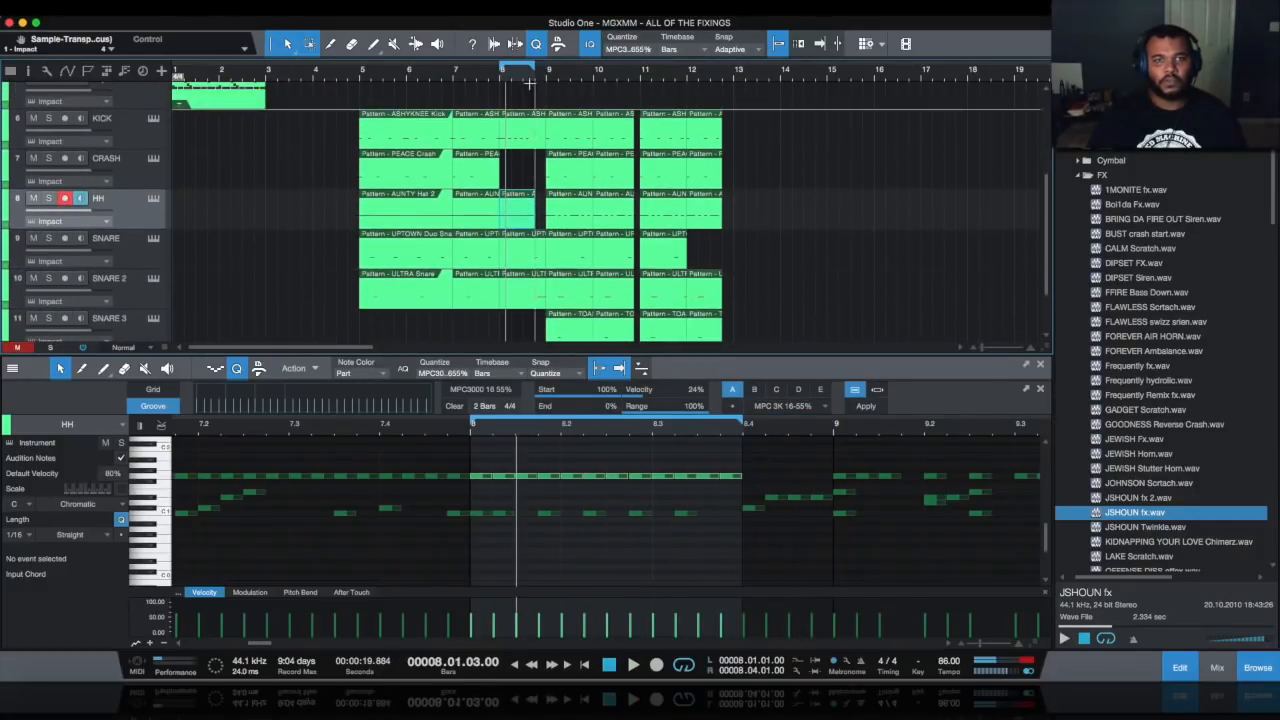
Delete the HH parts in bars 9 and 10.
click(568, 225)
click(617, 228)
click(580, 219)
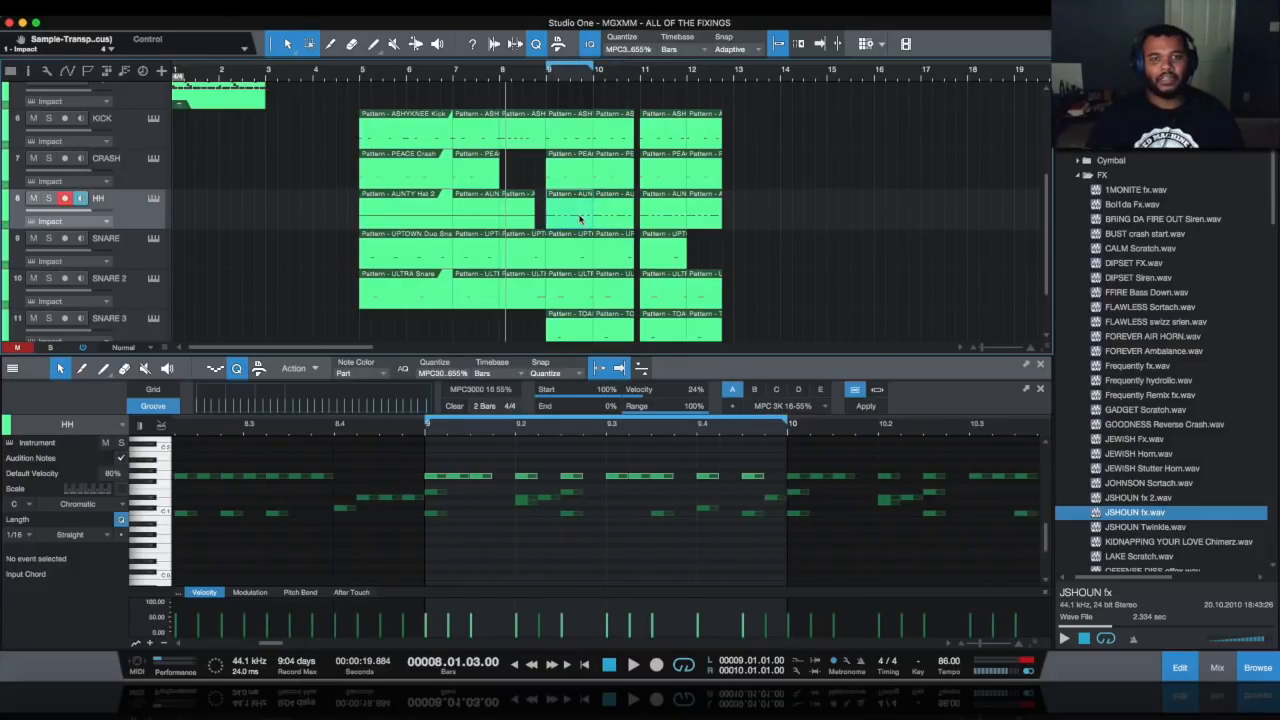
key(Delete)
key(Delete)
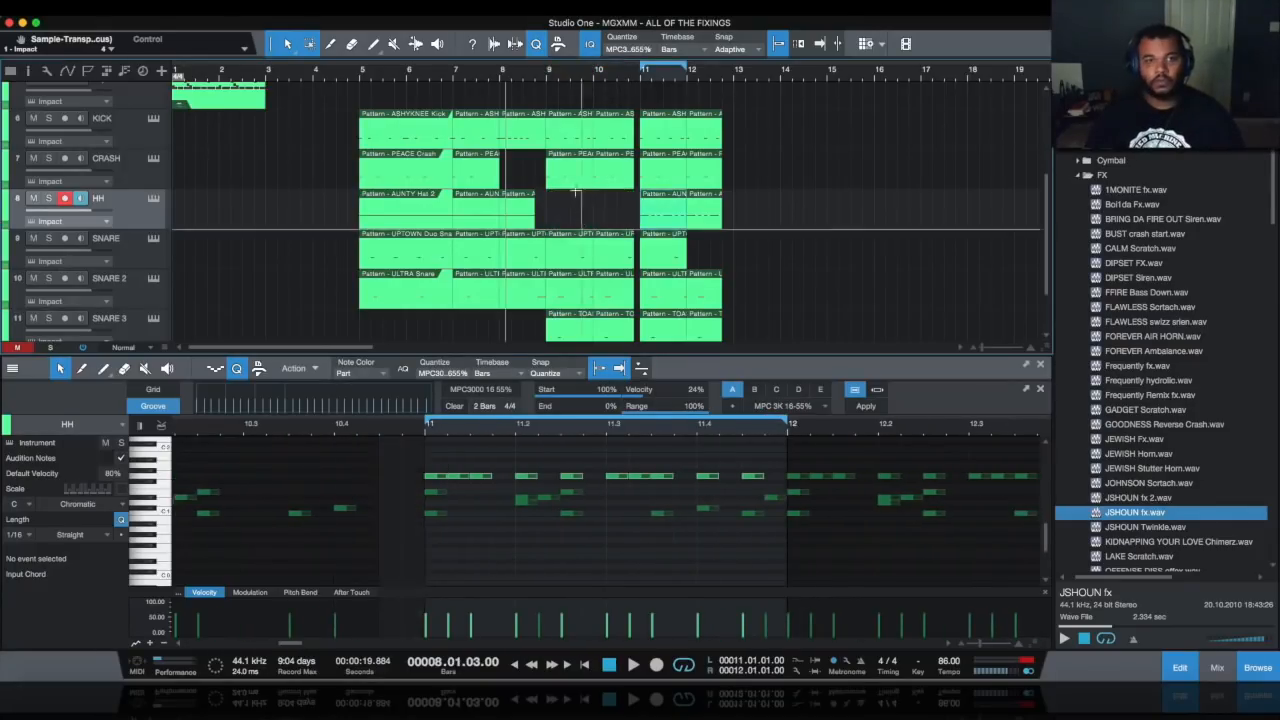
Play the beat from just before bar 9 with the loop range set from bar 9 to bar 13.
click(531, 79)
key(space)
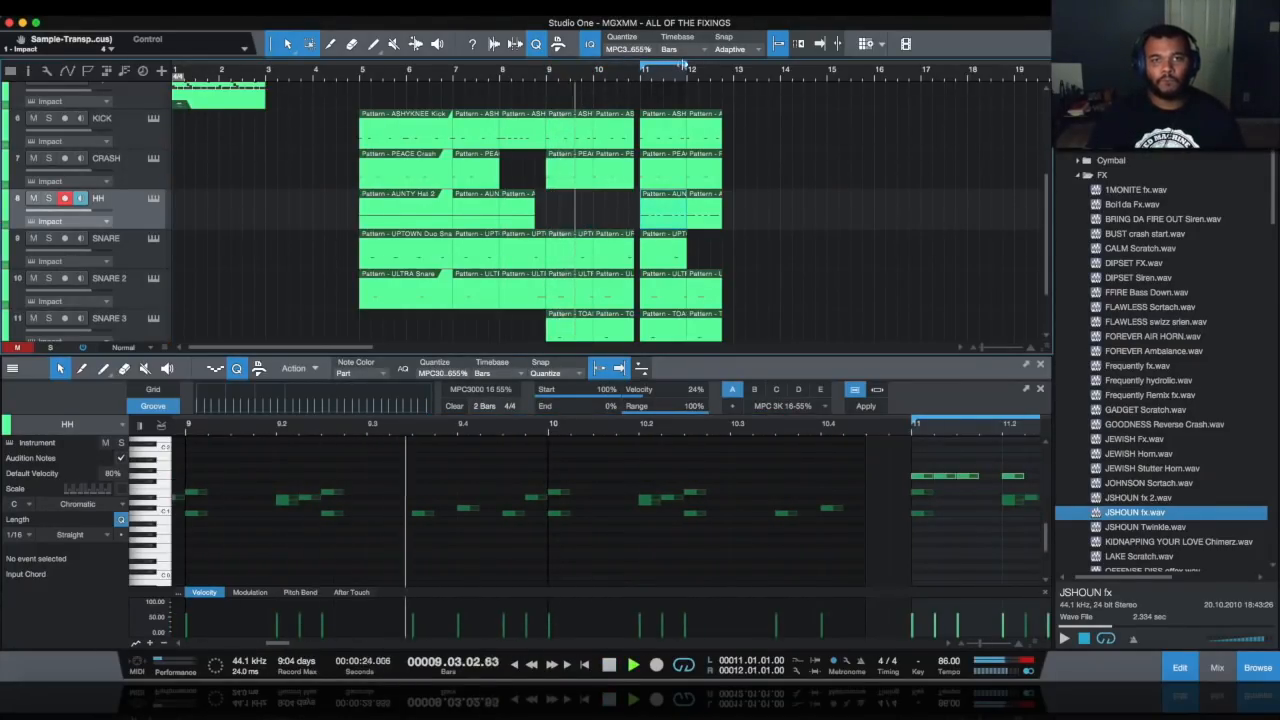
drag(729, 65, 734, 65)
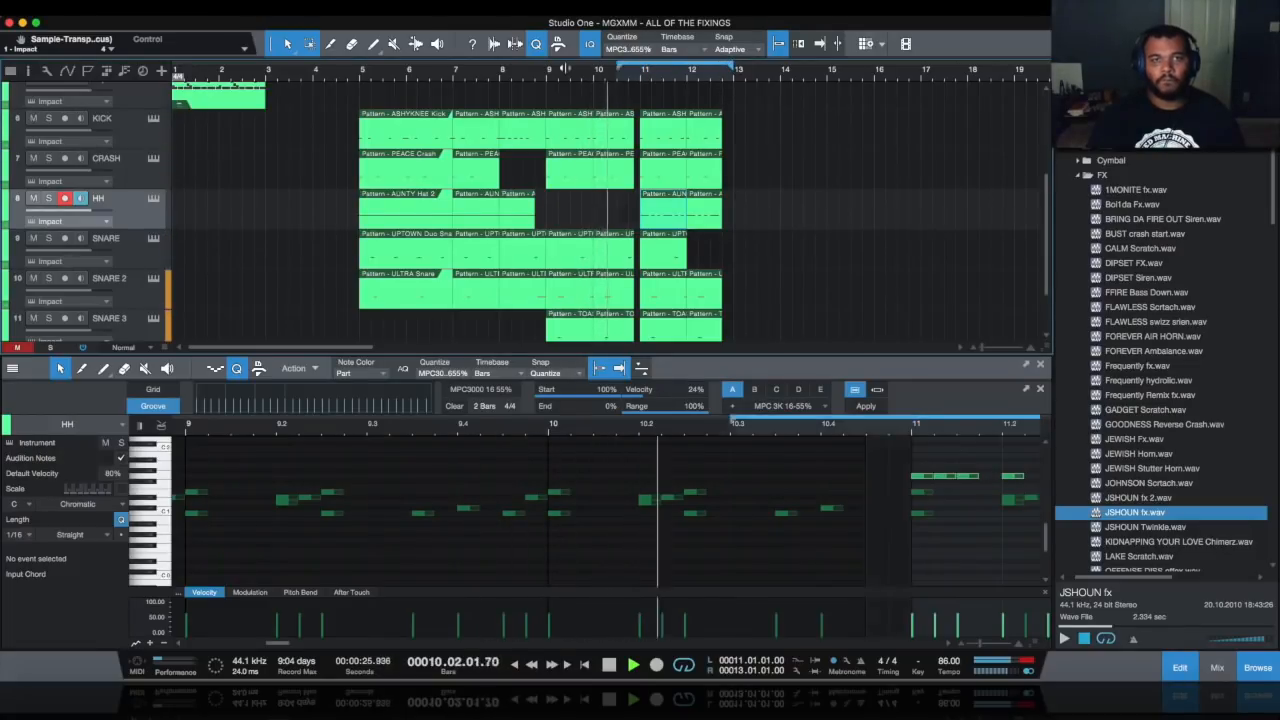
drag(641, 67, 547, 69)
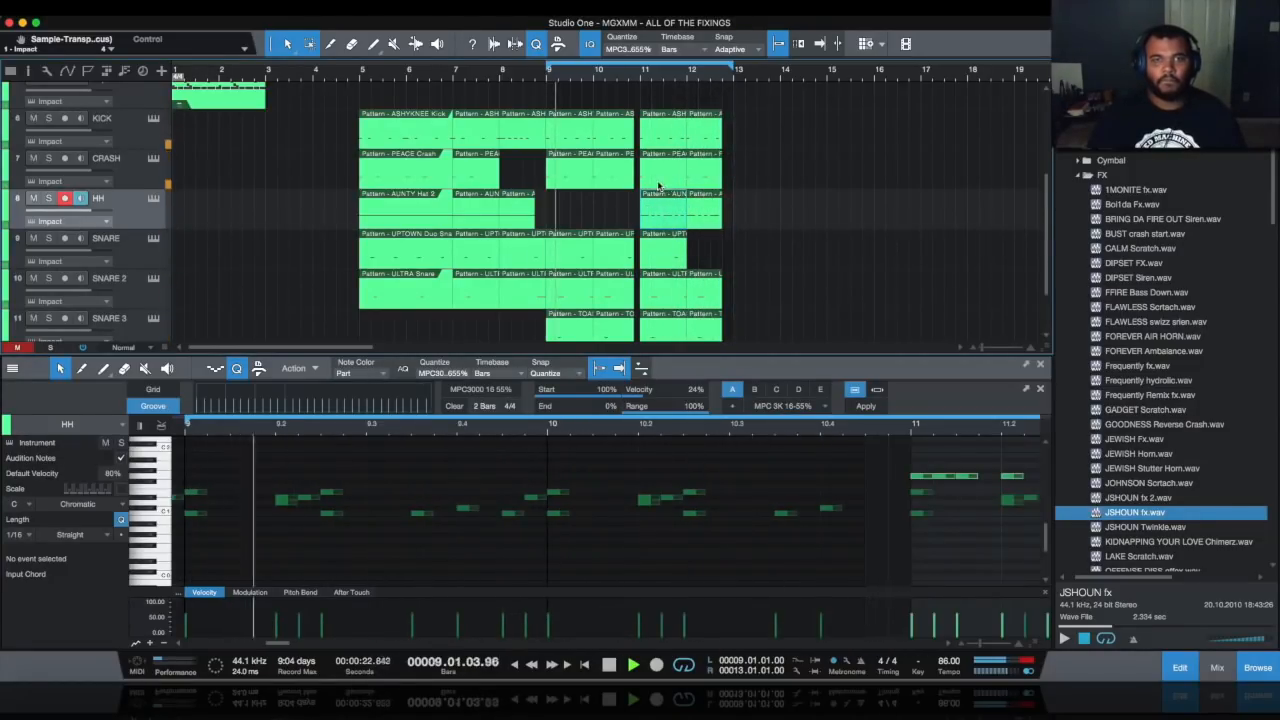
Trim the bar 10 SNARE and SNARE 3 parts to end at 10.3, and play the section looped from bar 9 to bar 13.
drag(633, 250, 620, 250)
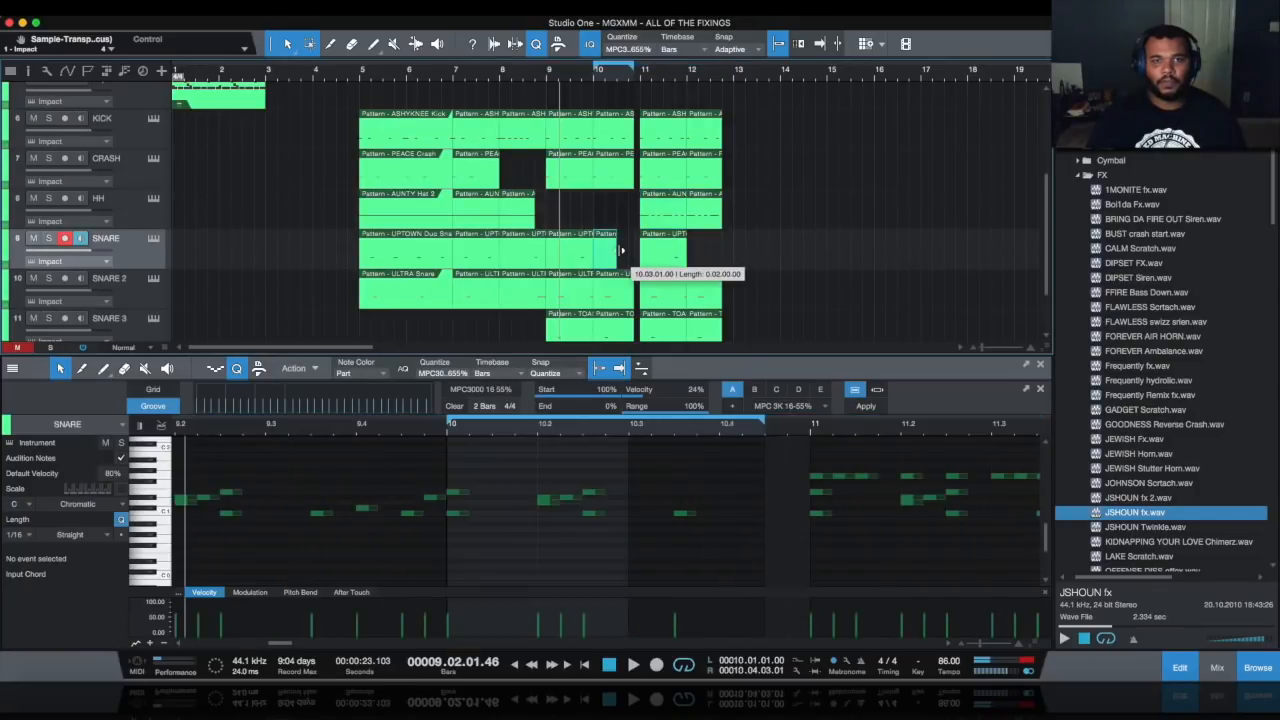
drag(633, 330, 617, 330)
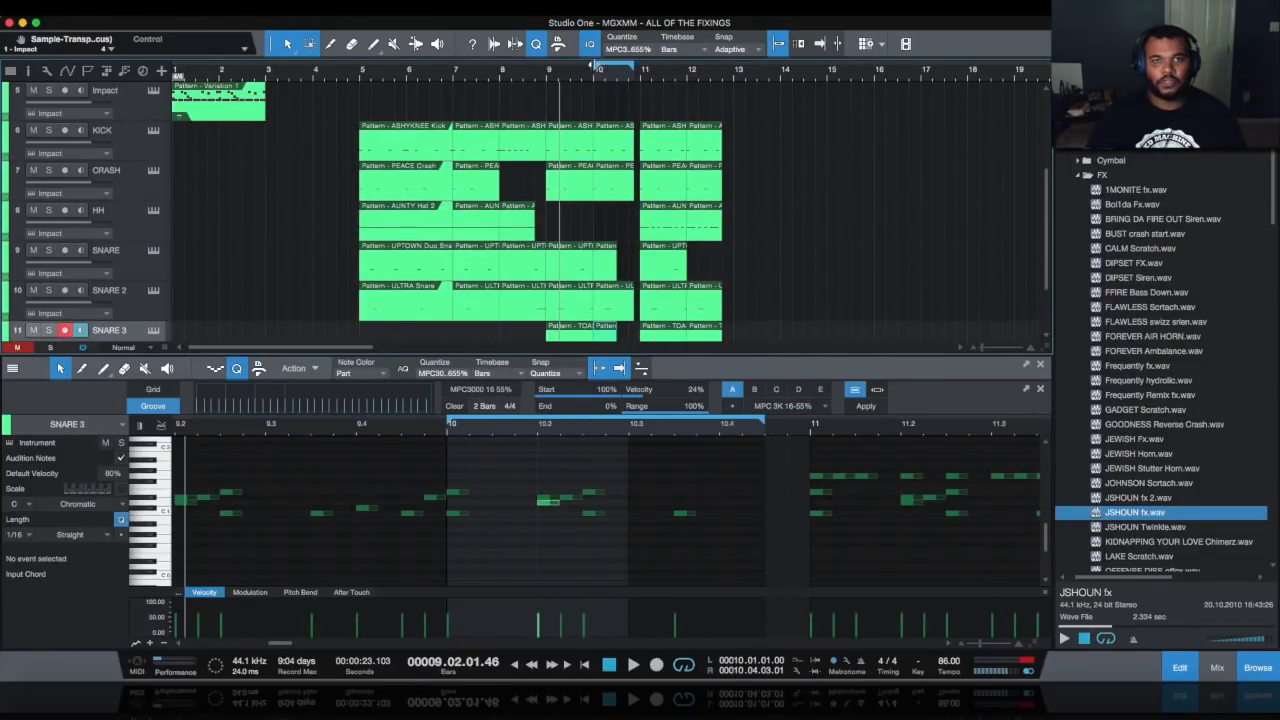
drag(734, 145, 568, 142)
key(shift+p)
key(space)
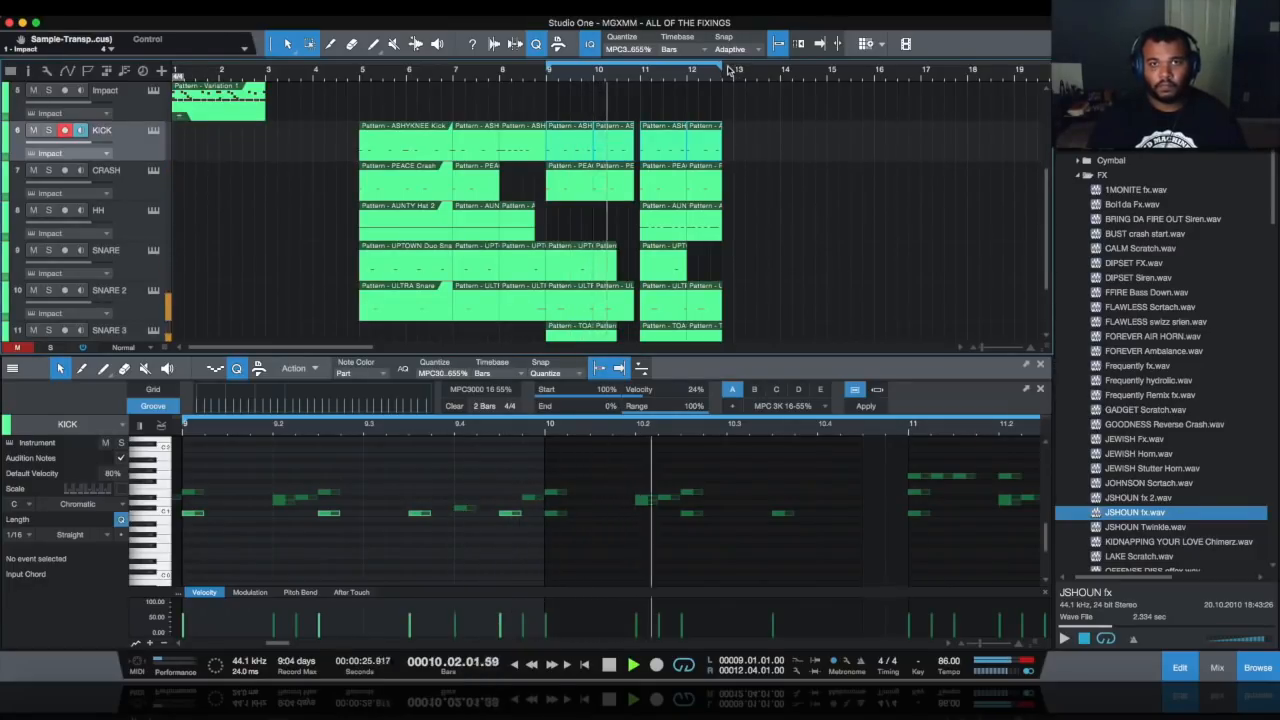
drag(730, 70, 733, 87)
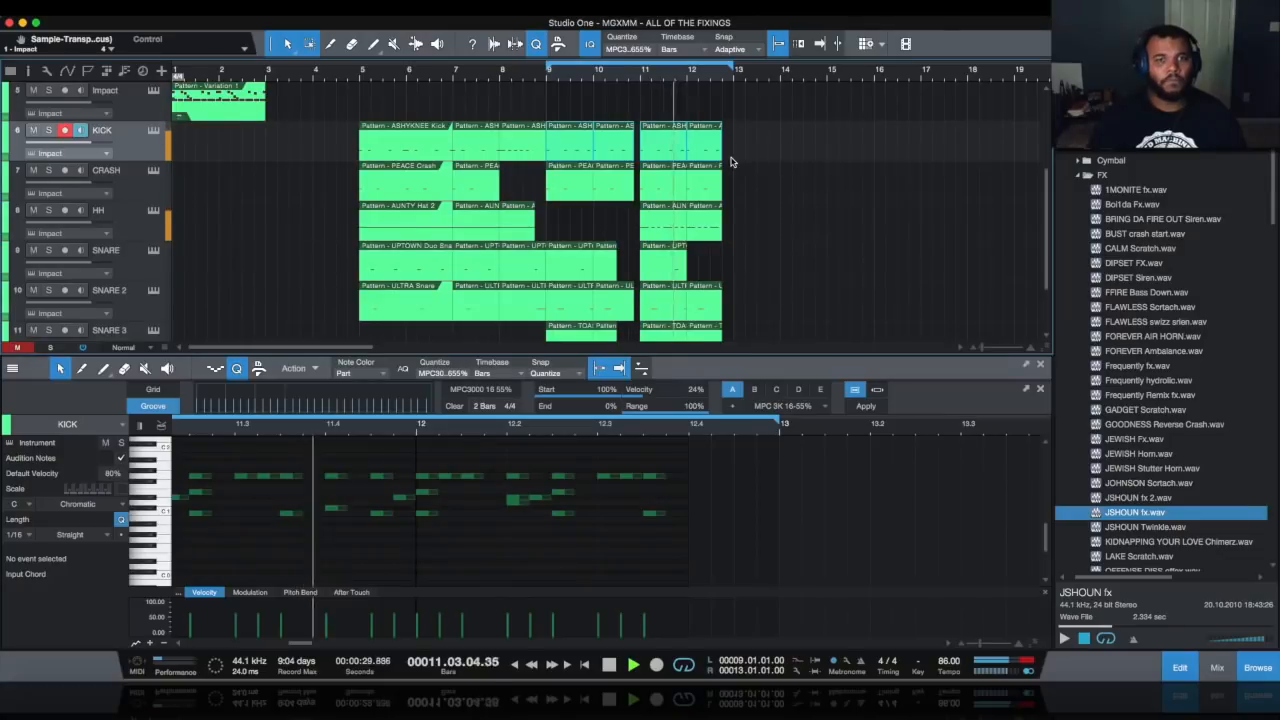
scroll(730, 162, down, 3)
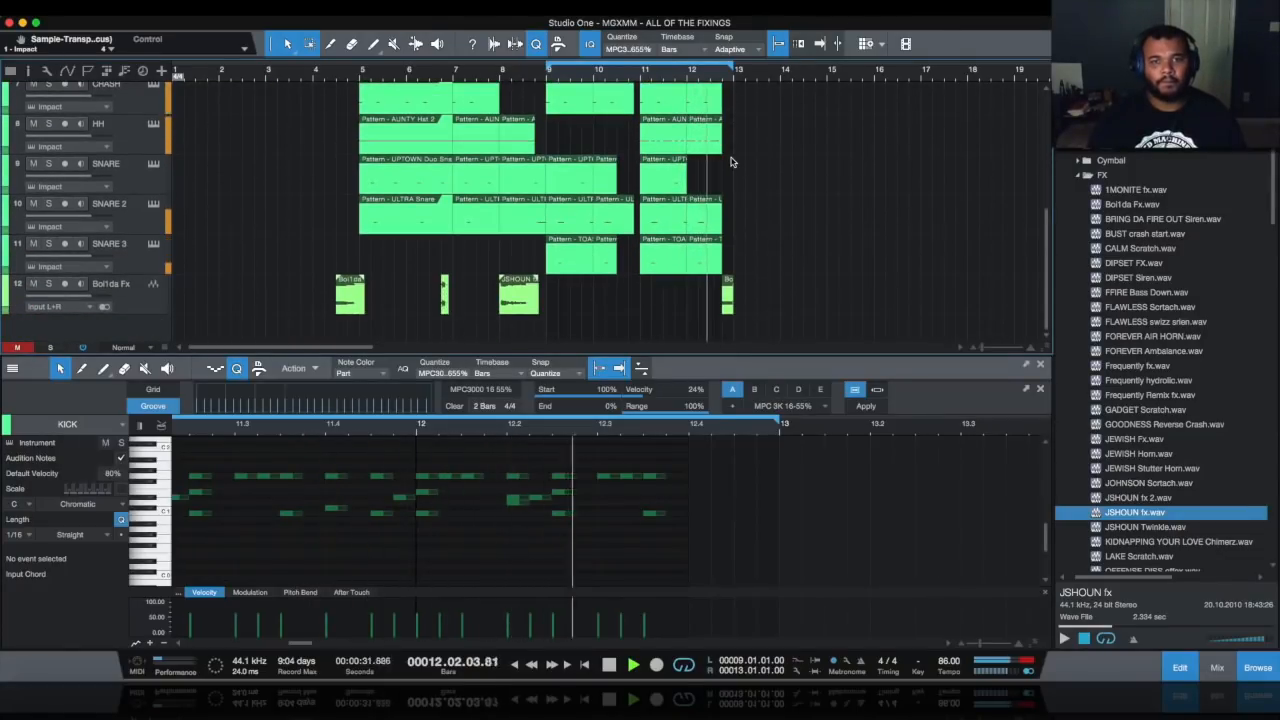
scroll(658, 227, up, 1)
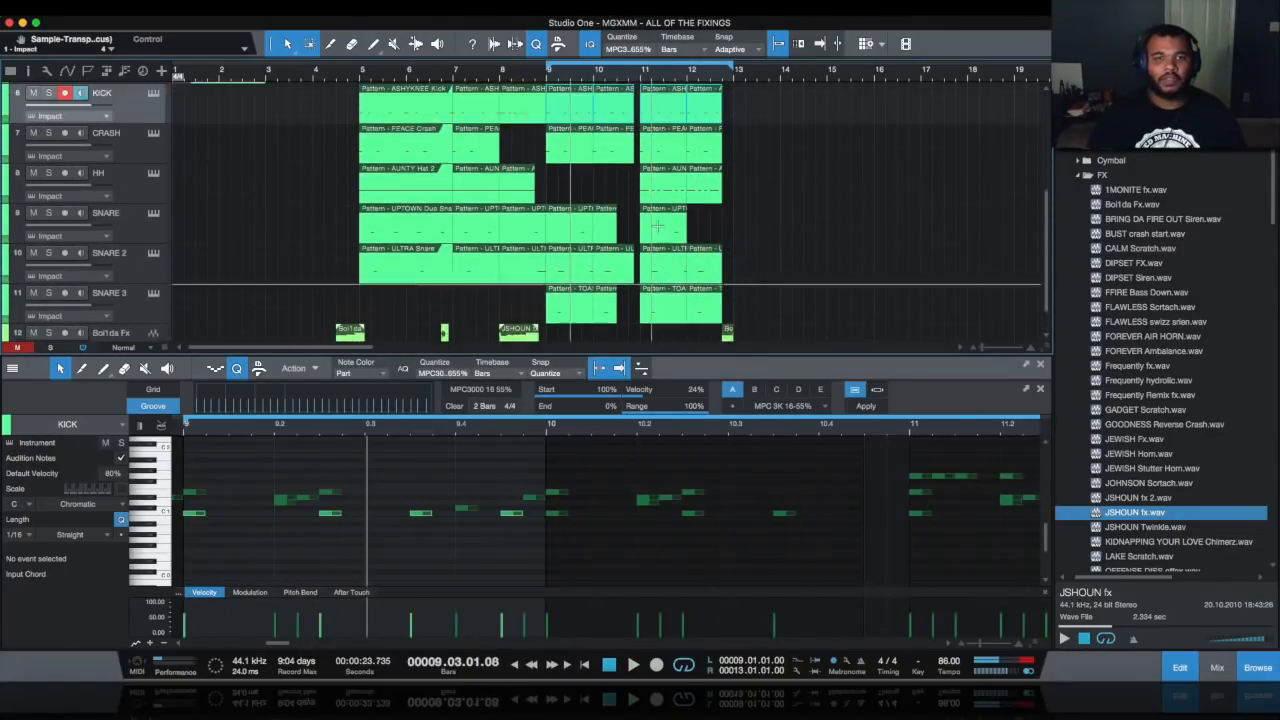
Select the bar 10 CRASH part and filter the note editor's track list to show only the KICK and SNARE notes.
scroll(657, 227, up, 1)
click(614, 166)
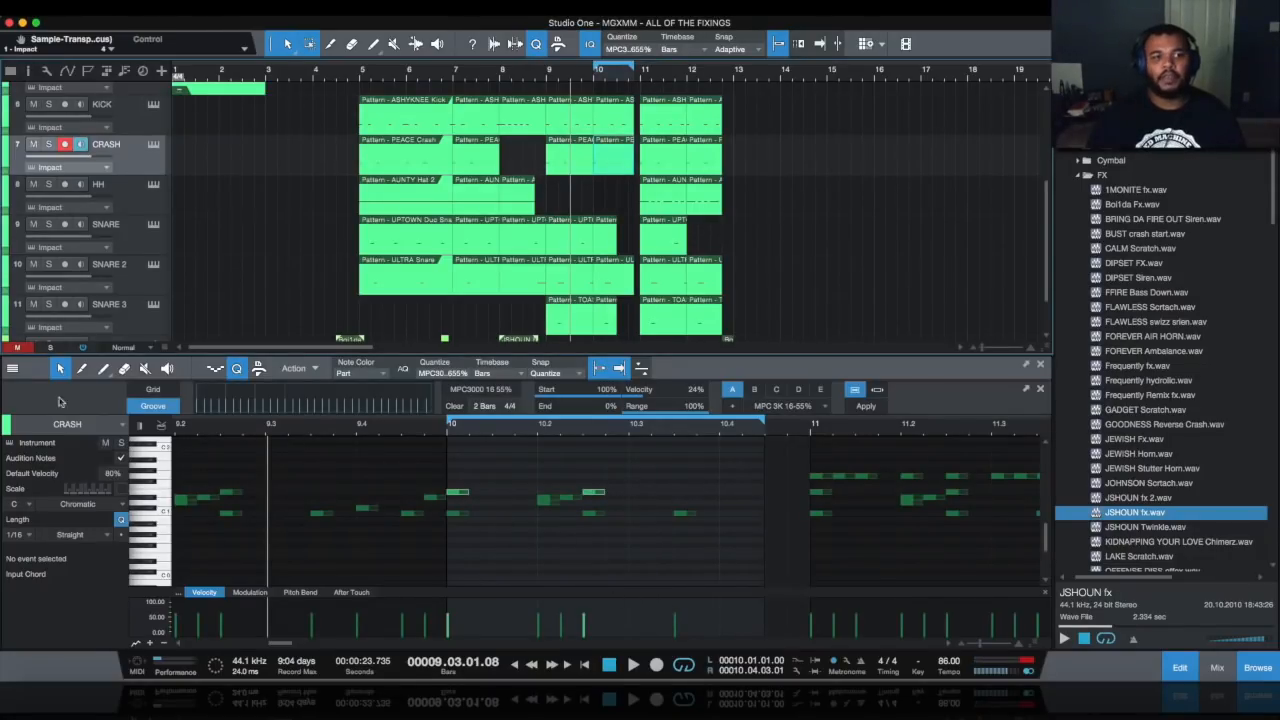
click(12, 369)
click(13, 461)
click(13, 461)
click(13, 461)
click(13, 475)
click(13, 501)
click(13, 514)
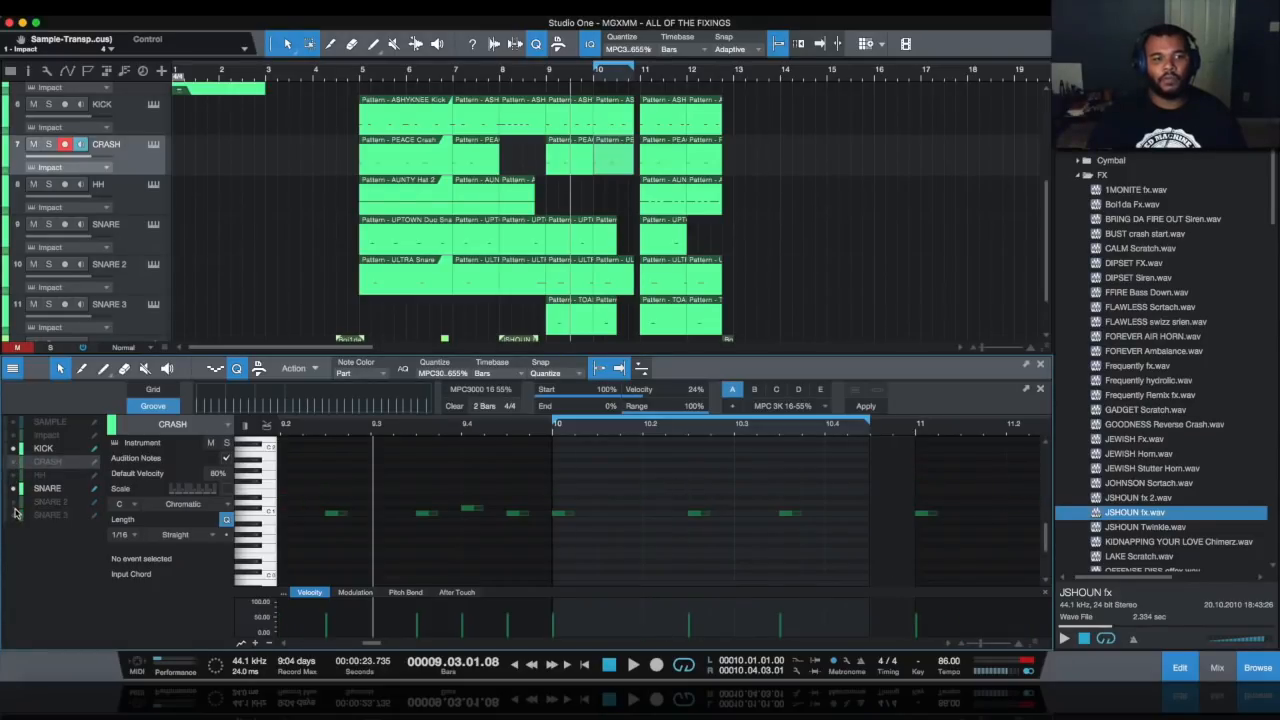
click(13, 490)
click(13, 490)
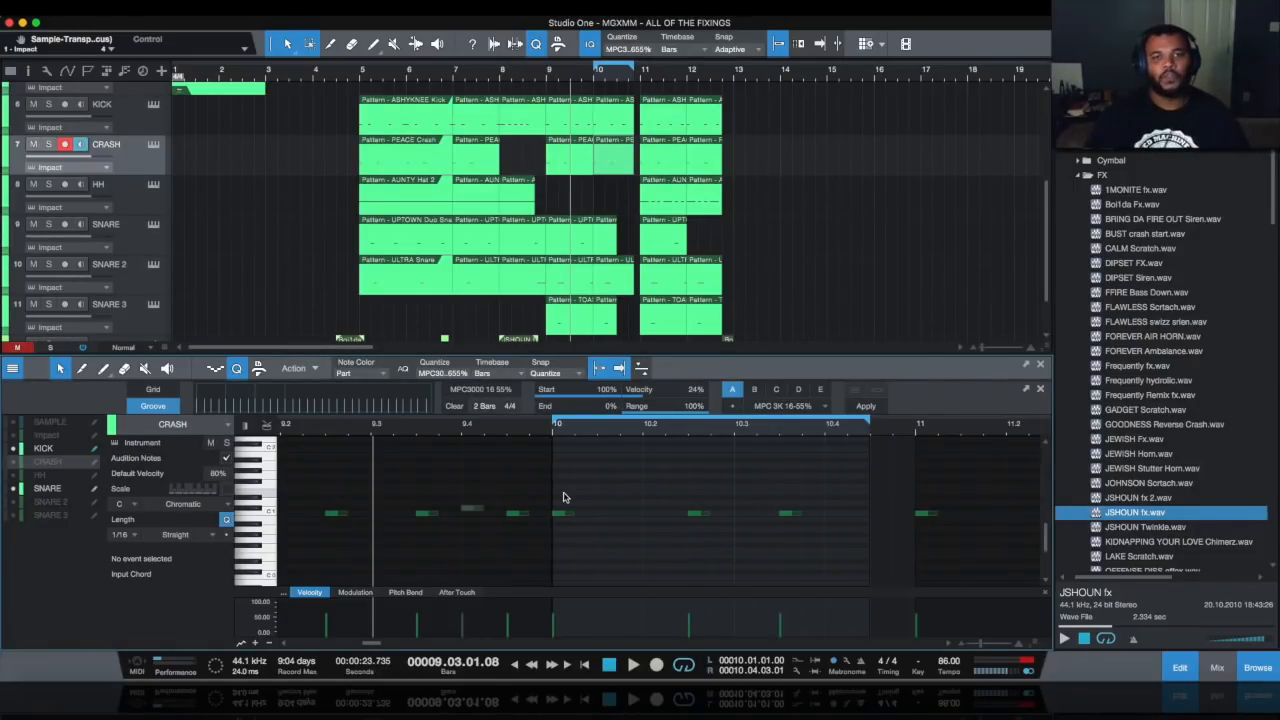
Show the mixer, select the original Impact track and colour its Impact St 1 channel red.
scroll(630, 90, up, 1)
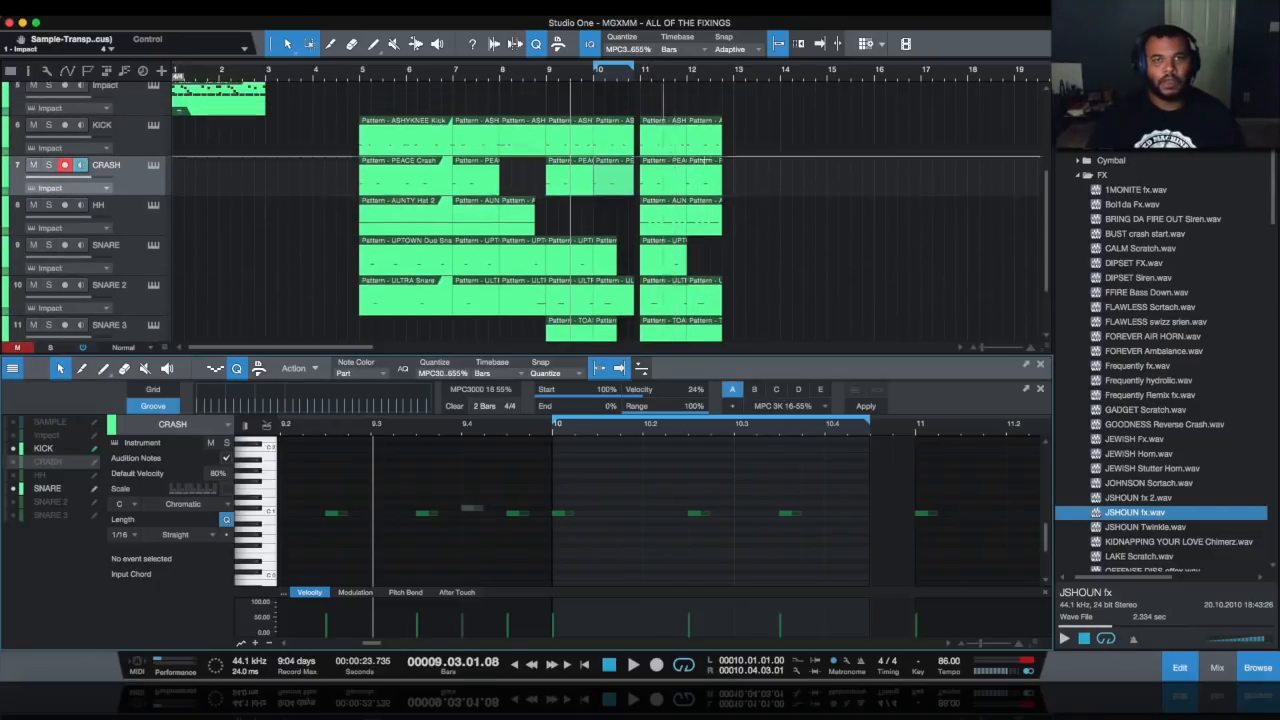
click(1217, 667)
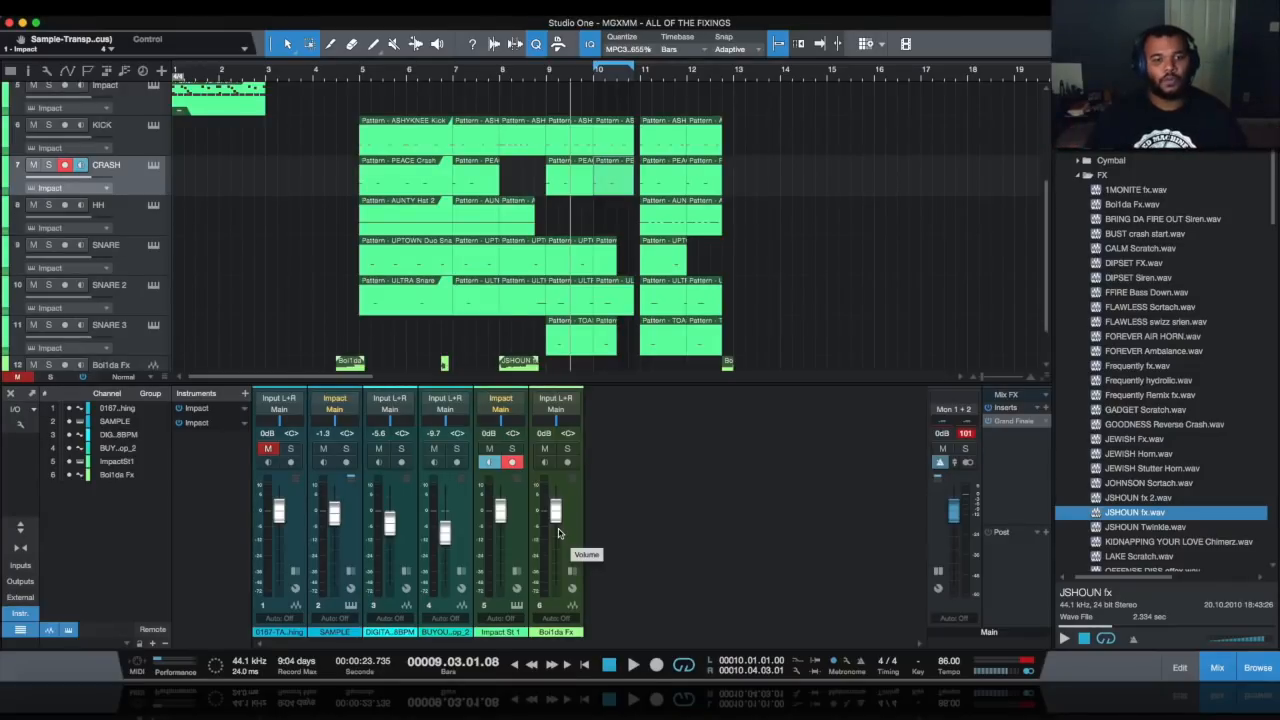
scroll(323, 220, up, 4)
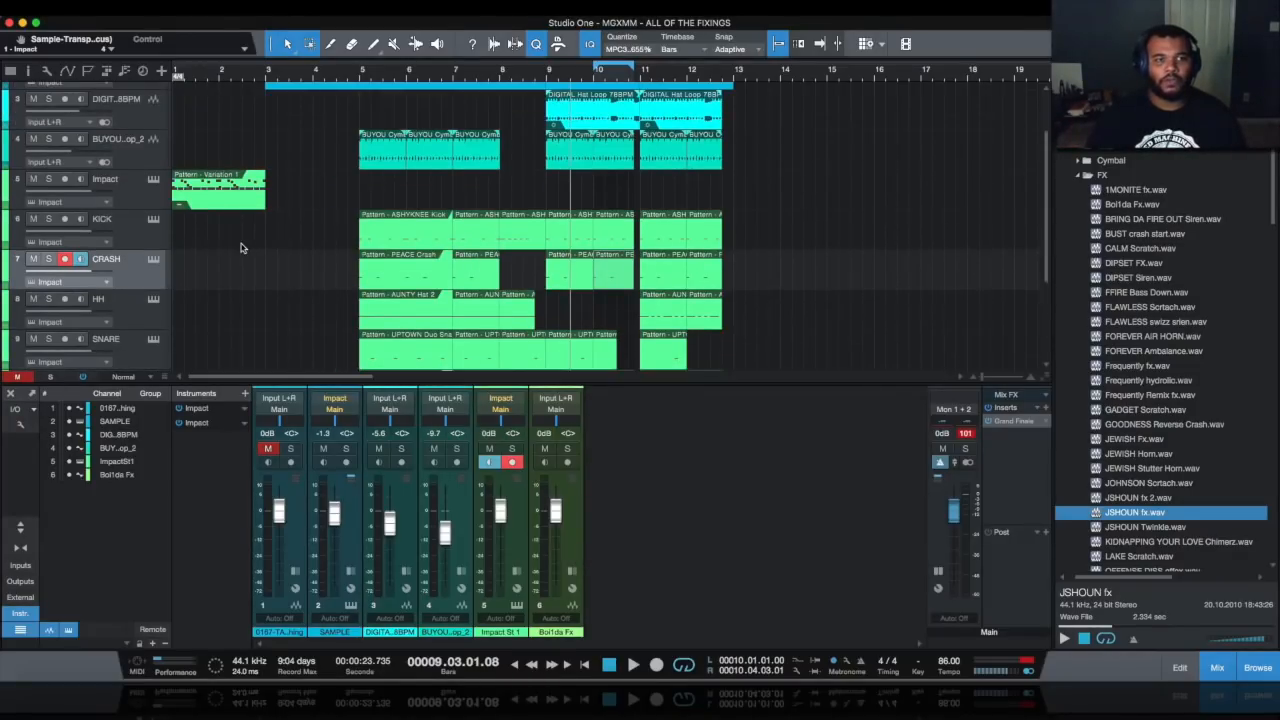
click(122, 201)
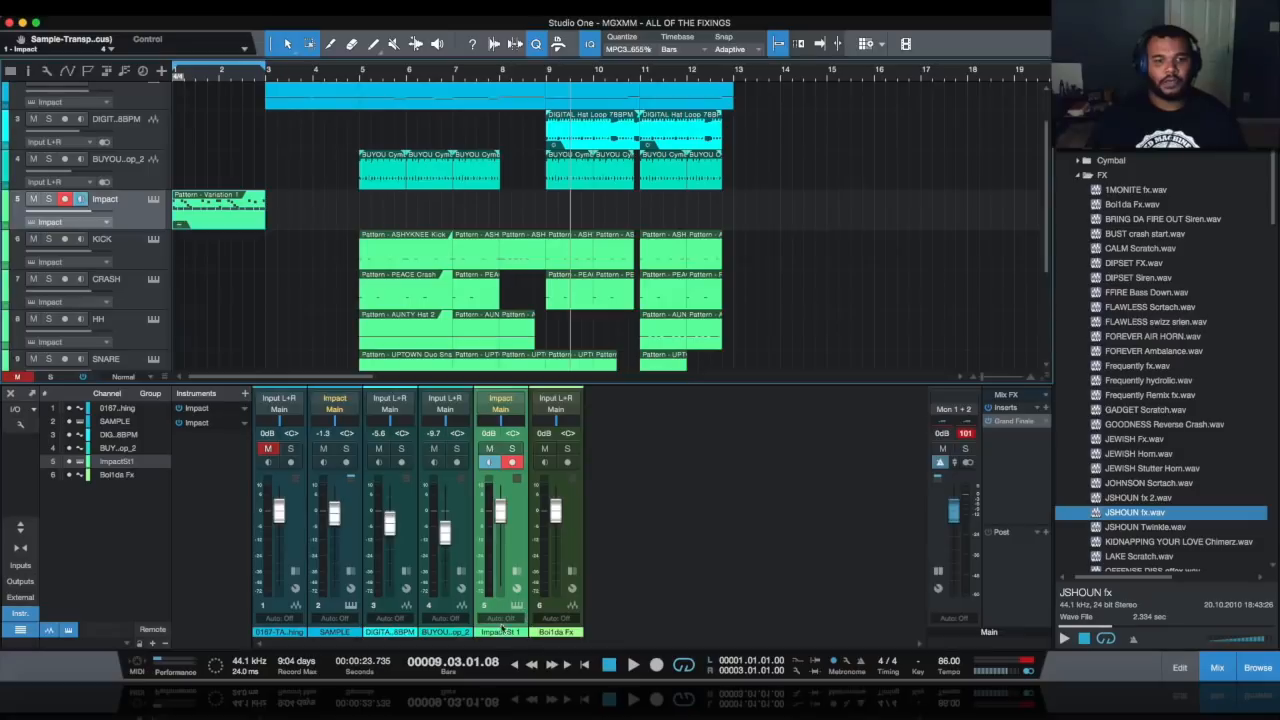
click(507, 622)
click(748, 604)
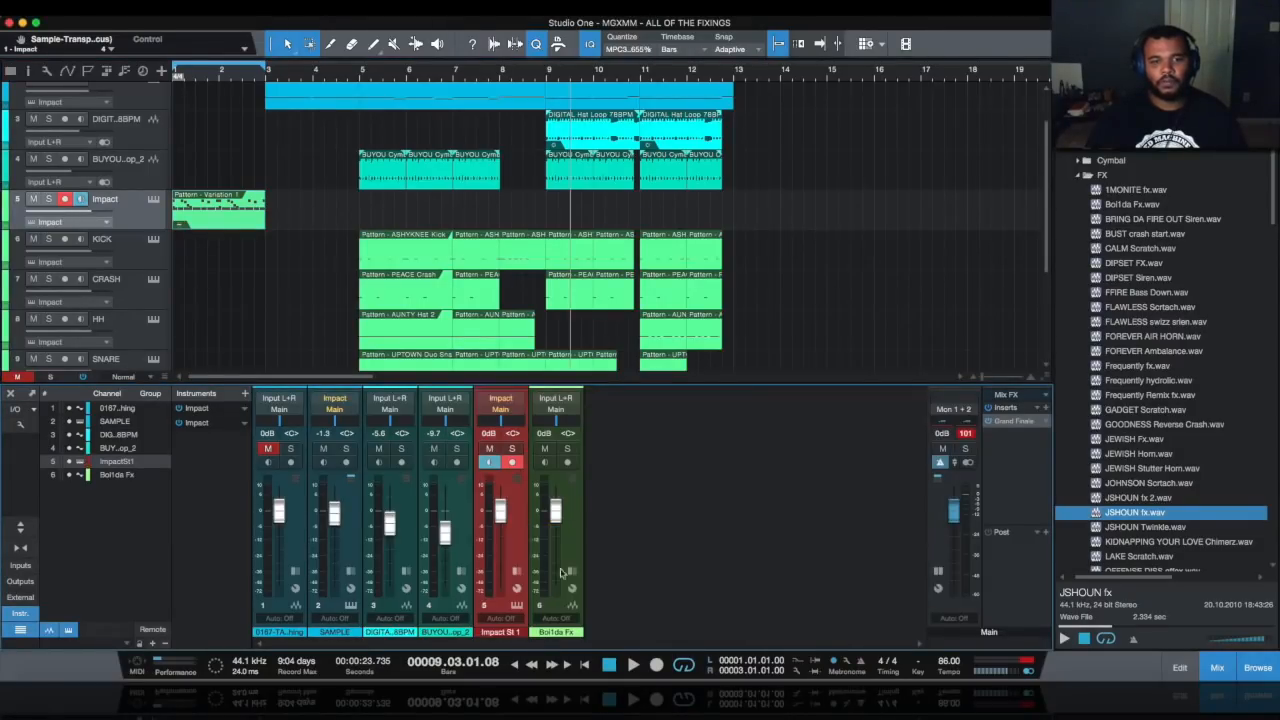
In Impact XT, route ASHYKNEE Kick to output Mono 1, the UPTOWN snare to Mono 2 and TOAST Trio Snare to Mono 3.
click(515, 608)
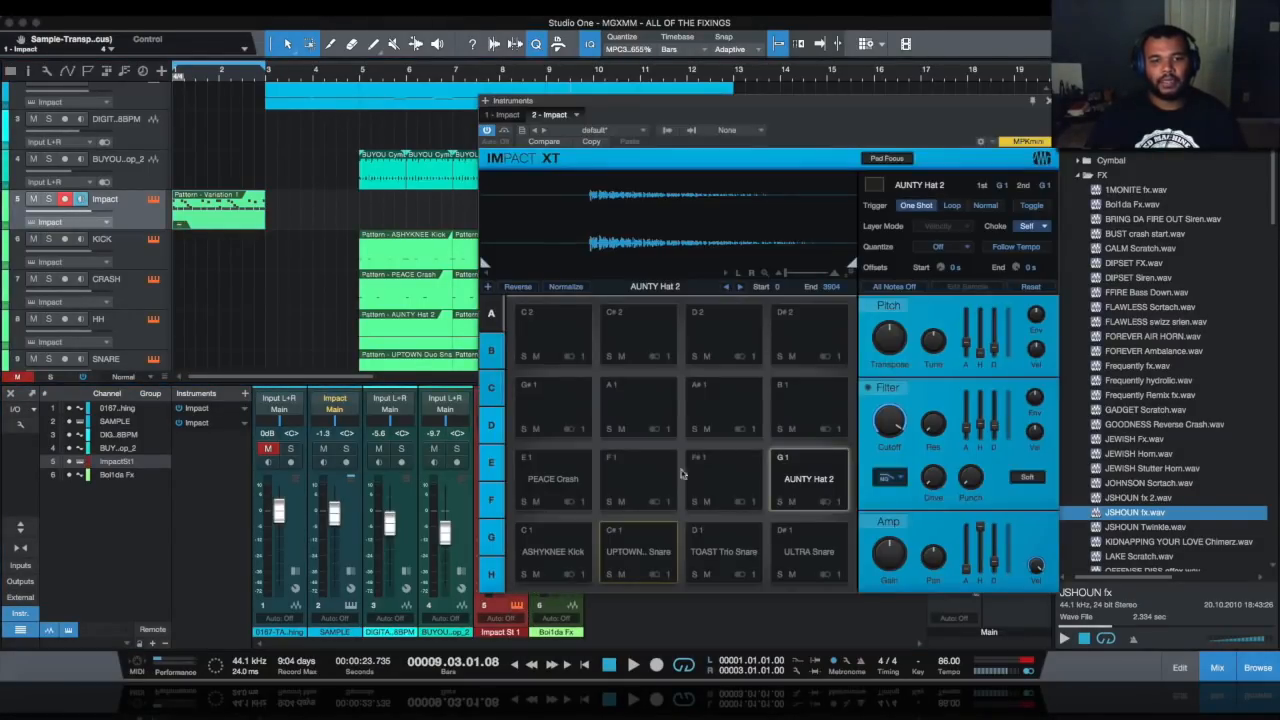
click(592, 580)
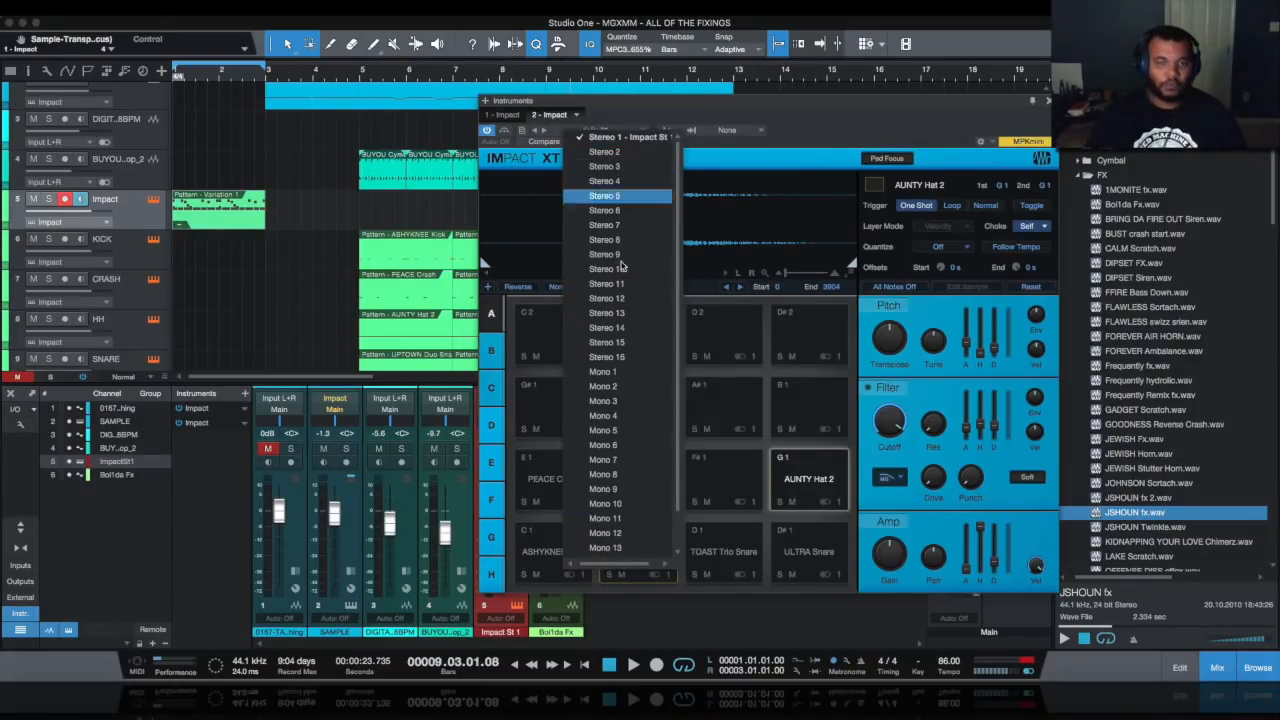
click(625, 371)
click(667, 573)
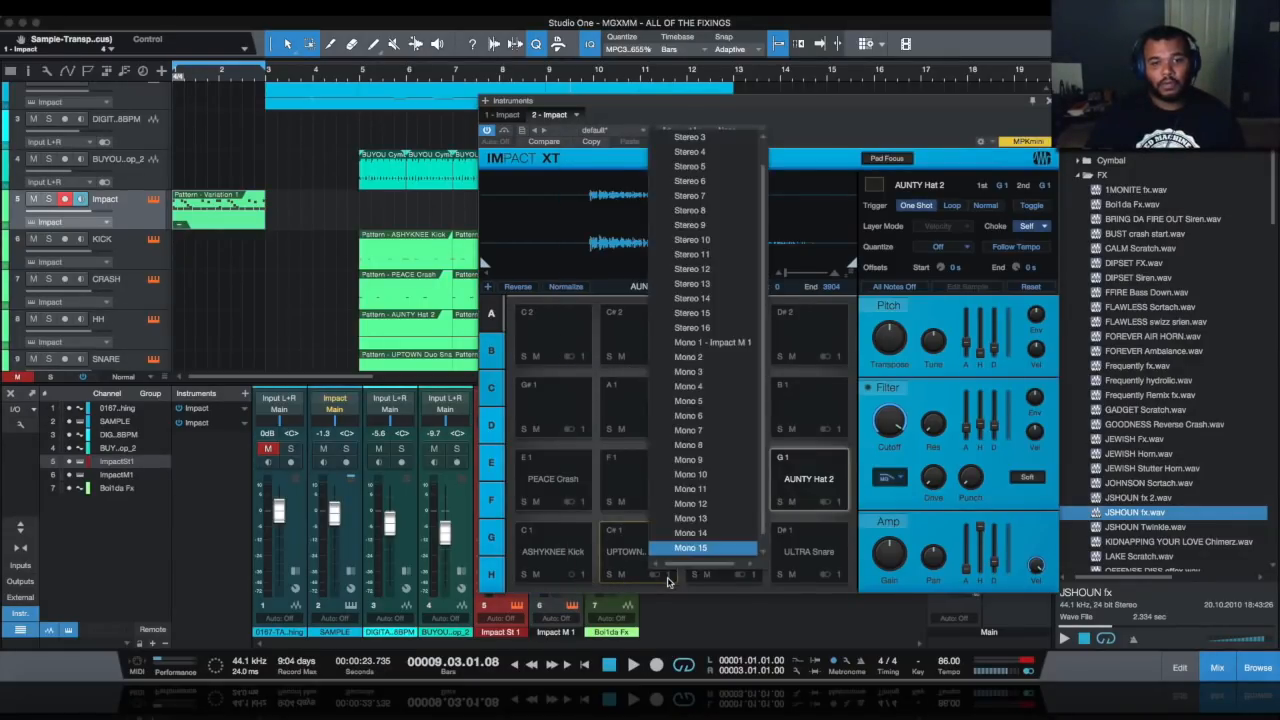
click(680, 386)
click(760, 576)
click(829, 376)
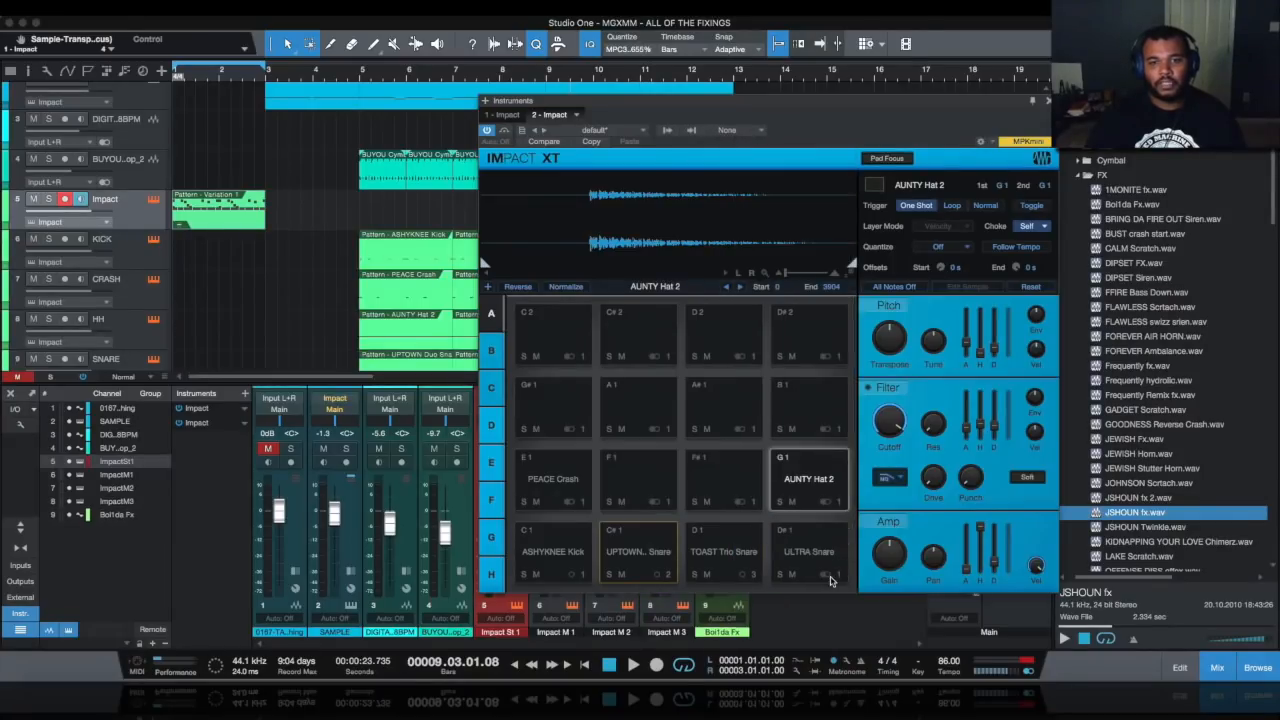
Route ULTRA Snare to output Mono 5, PEACE Crash to Mono 4 and AUNTY Hat 2 to Mono 6, and close the instrument.
click(833, 577)
click(887, 397)
click(578, 502)
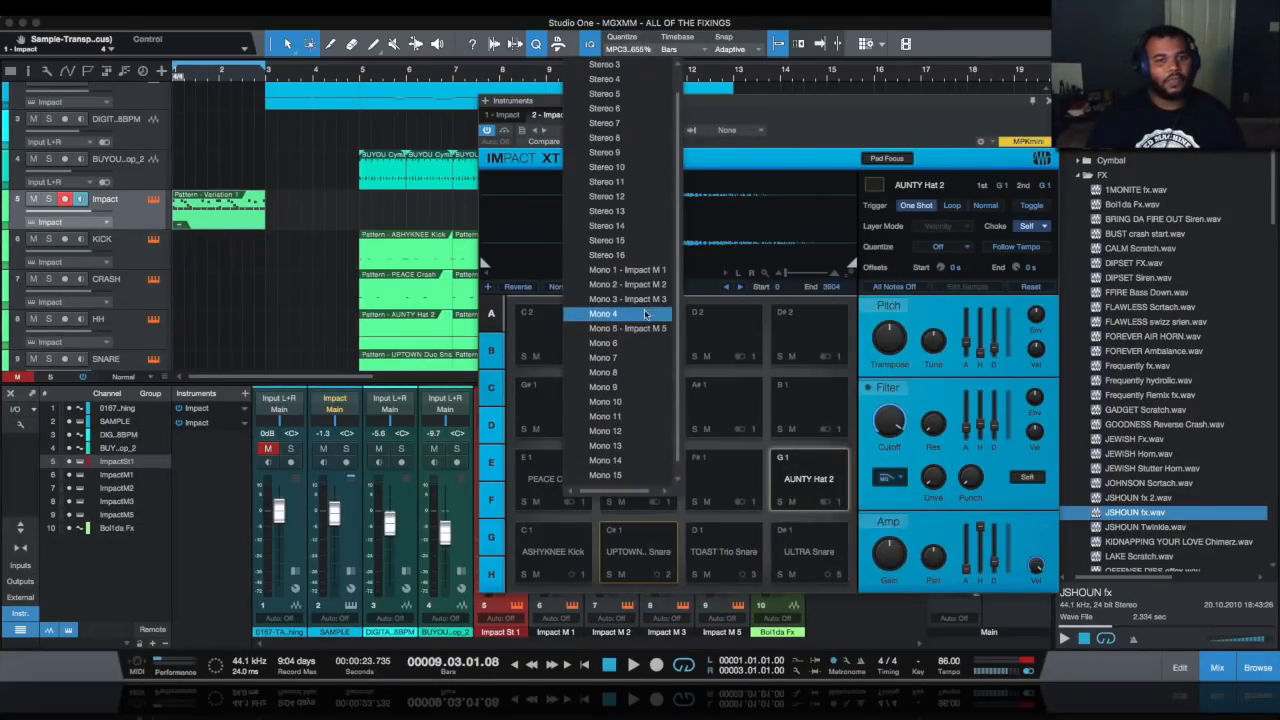
click(643, 314)
click(834, 500)
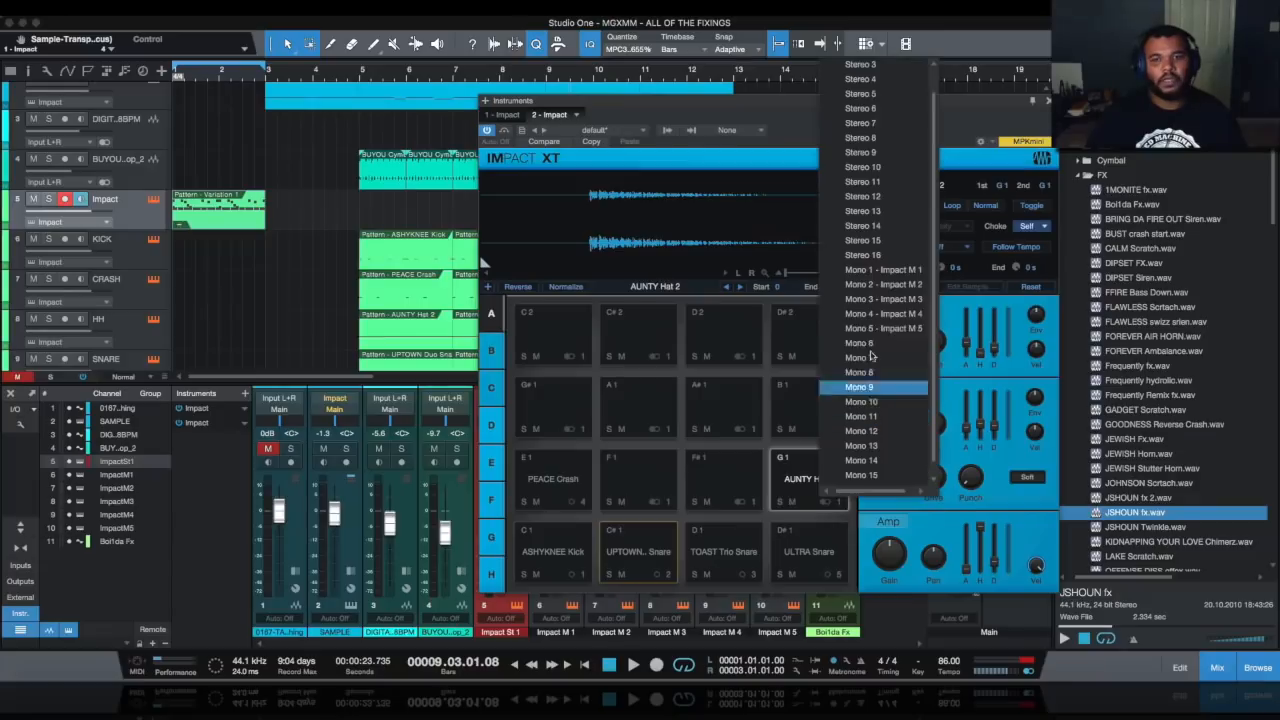
click(870, 344)
click(1047, 99)
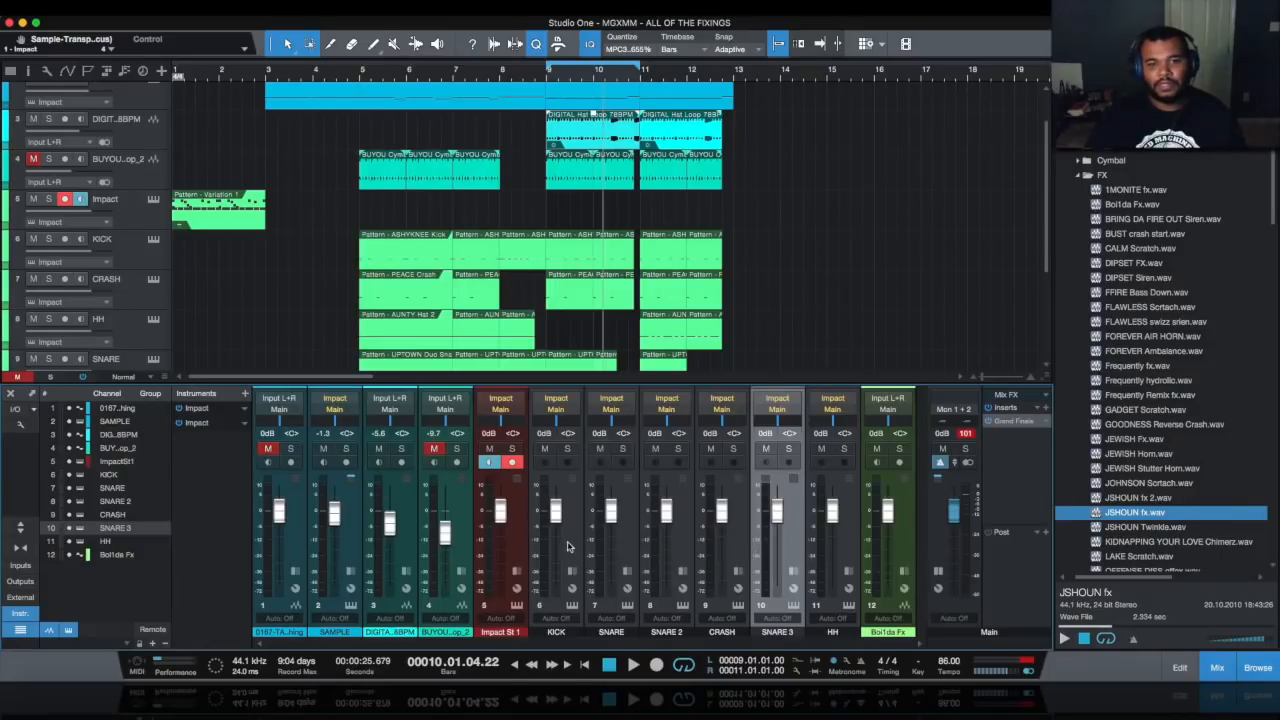
Pull the CRASH, SNARE 3 and HH channel faders fully down during playback, and bring SNARE up to about -10.5 dB.
click(567, 546)
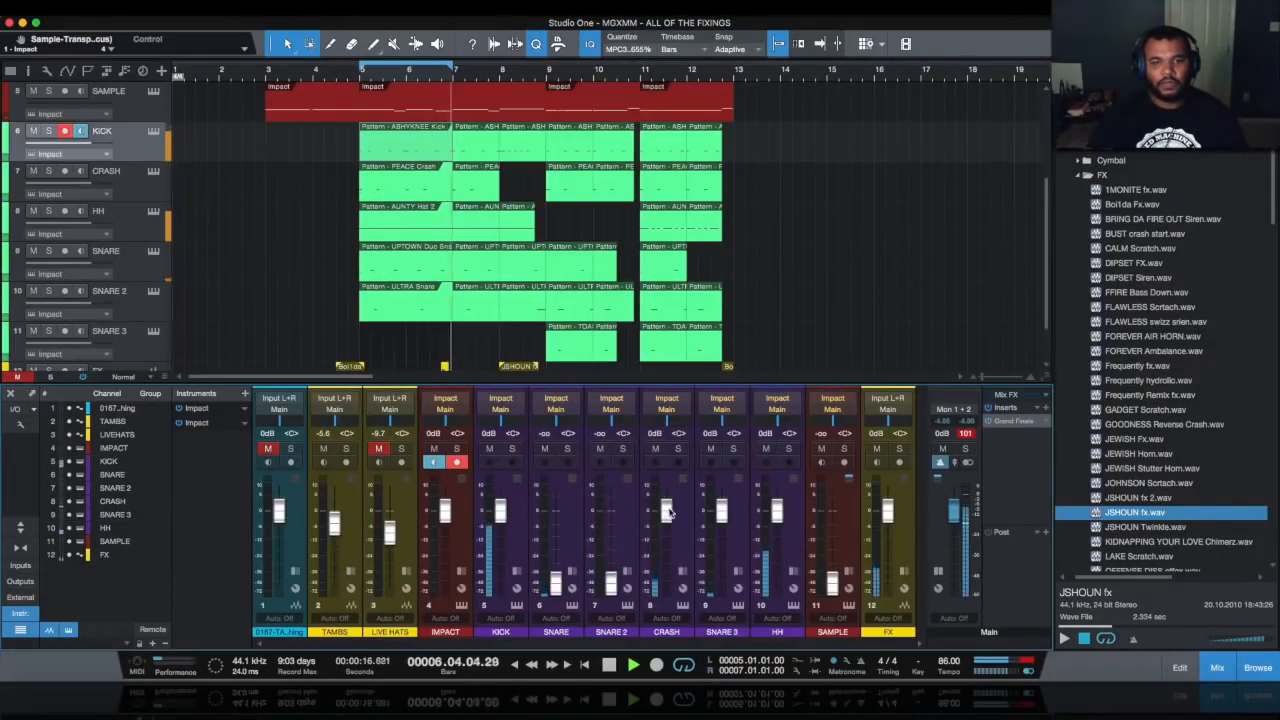
drag(668, 512, 668, 582)
drag(722, 512, 722, 582)
drag(777, 512, 778, 582)
drag(553, 582, 557, 542)
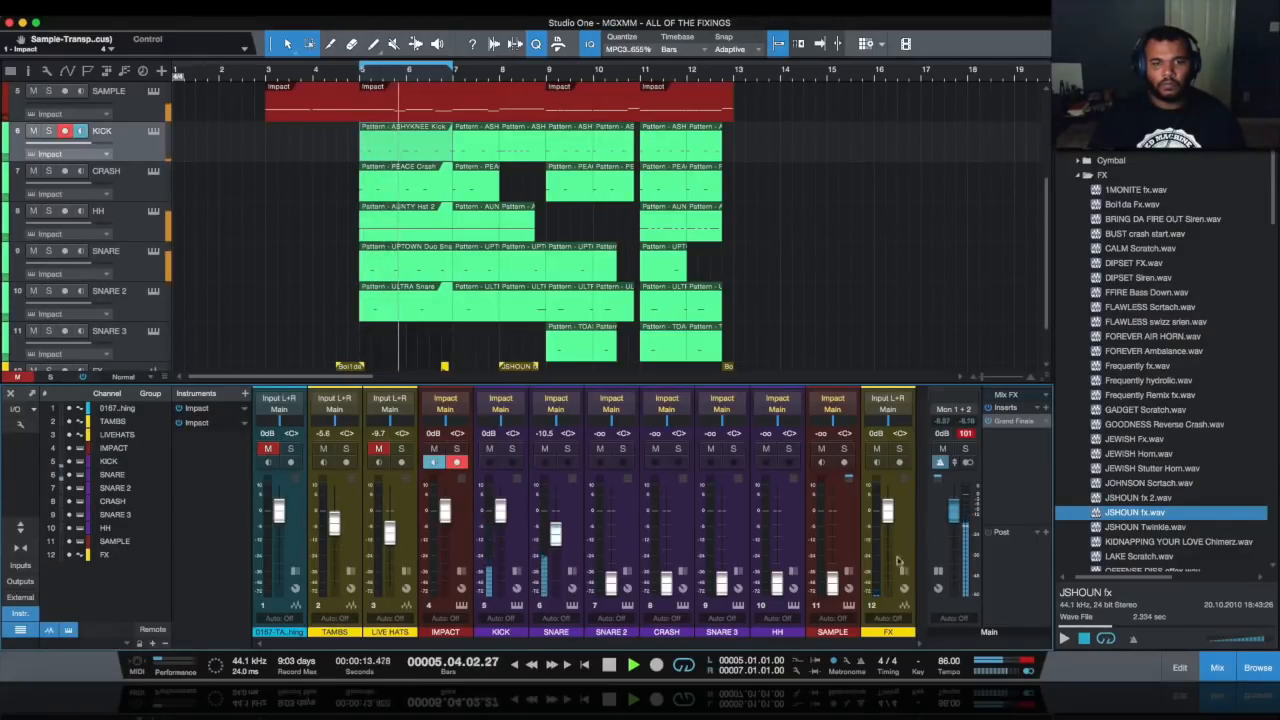
During playback, set the faders to about -9.4 dB for FX, -9.1 dB for SAMPLE, -19.2 dB for TAMBS and -28.4 dB for HATS.
drag(893, 515, 889, 537)
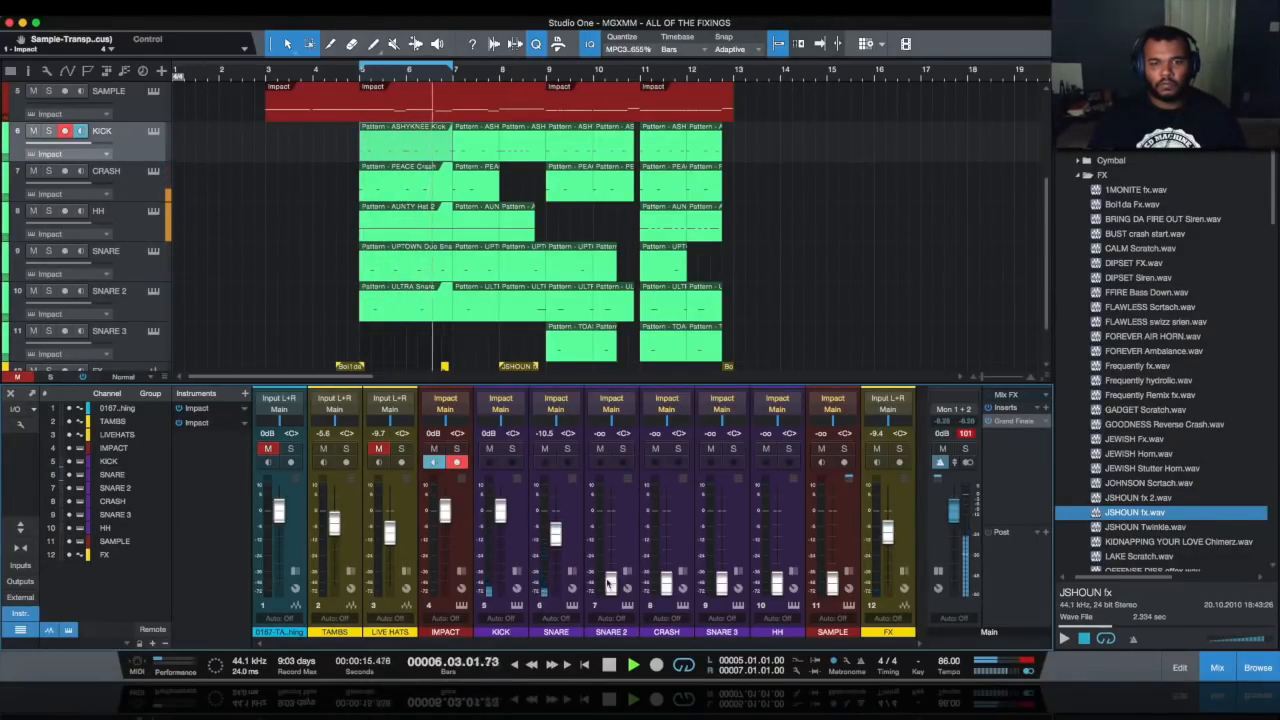
drag(833, 586, 834, 572)
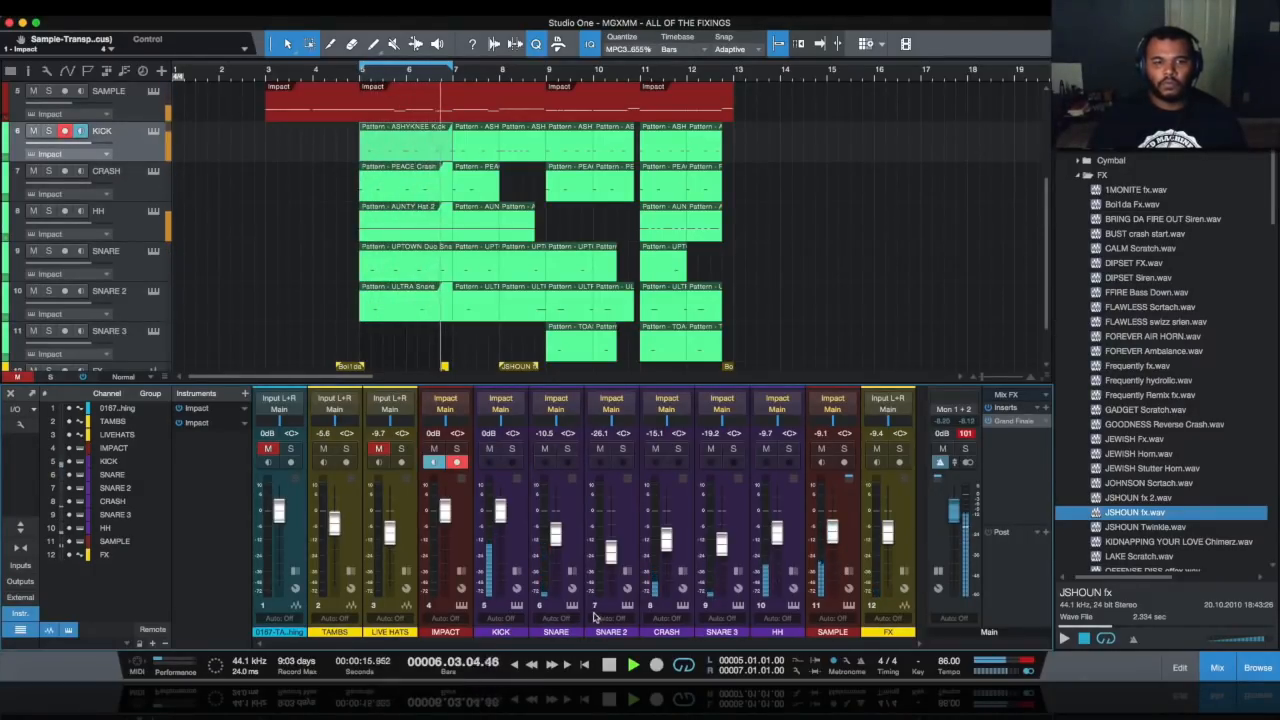
scroll(460, 97, up, 5)
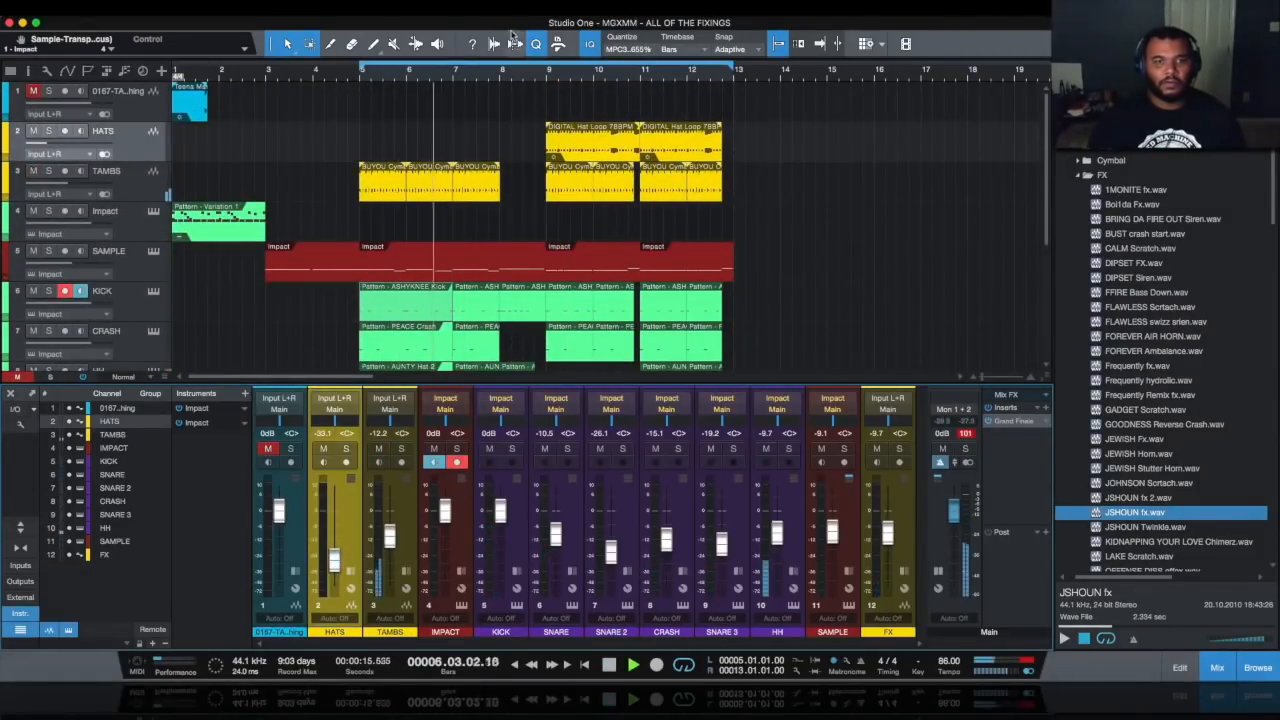
drag(392, 541, 394, 550)
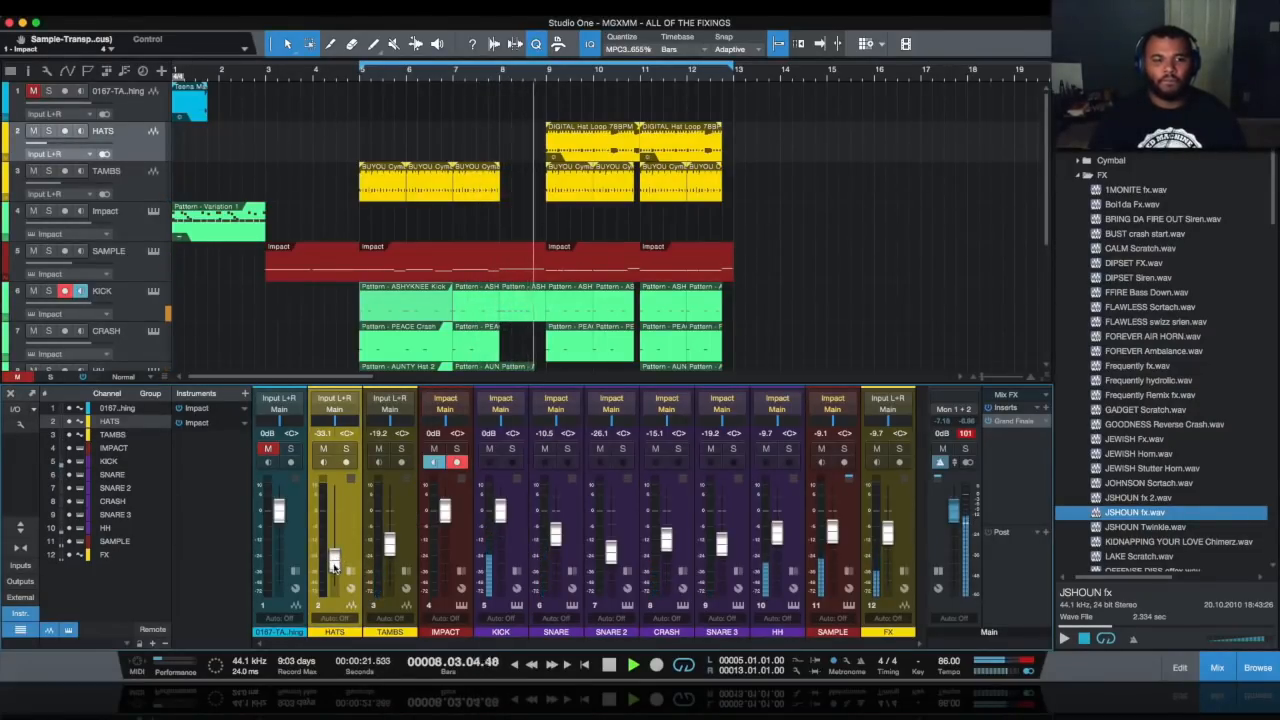
drag(335, 564, 337, 562)
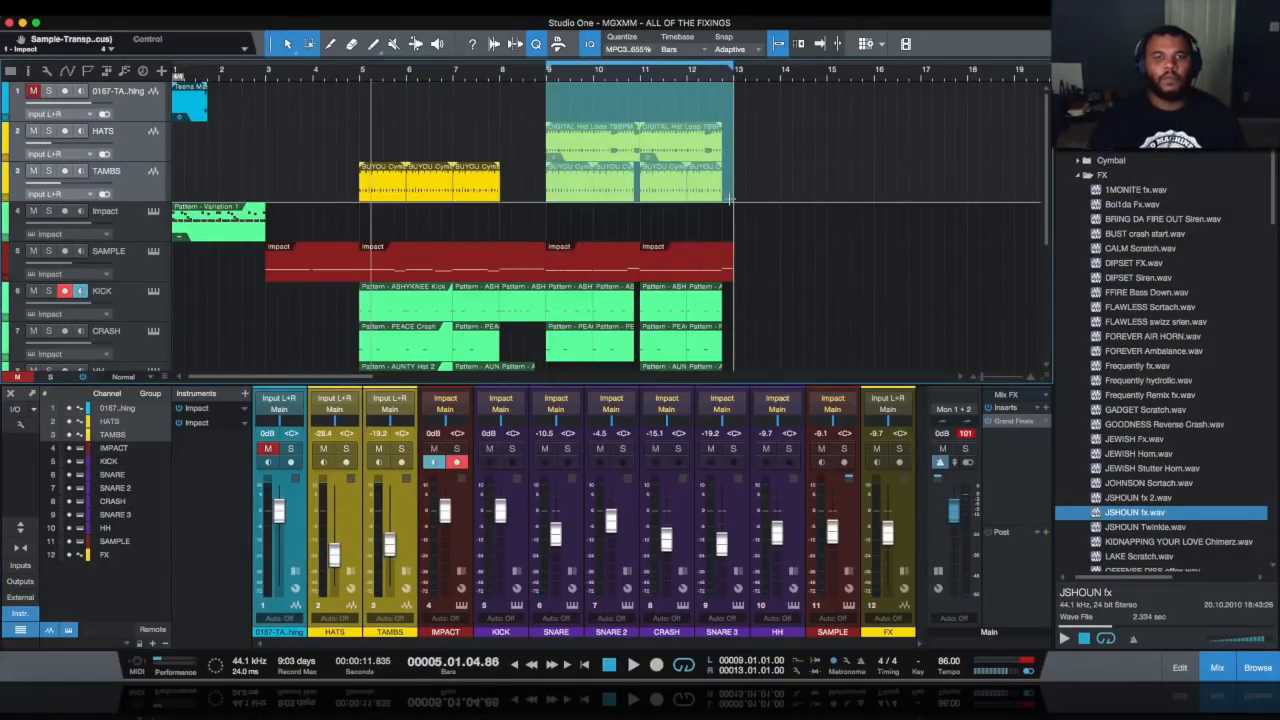
Play the section from bar 9, set SNARE 2 to about -4.5 dB and raise SAMPLE to about -8.5 dB.
key(space)
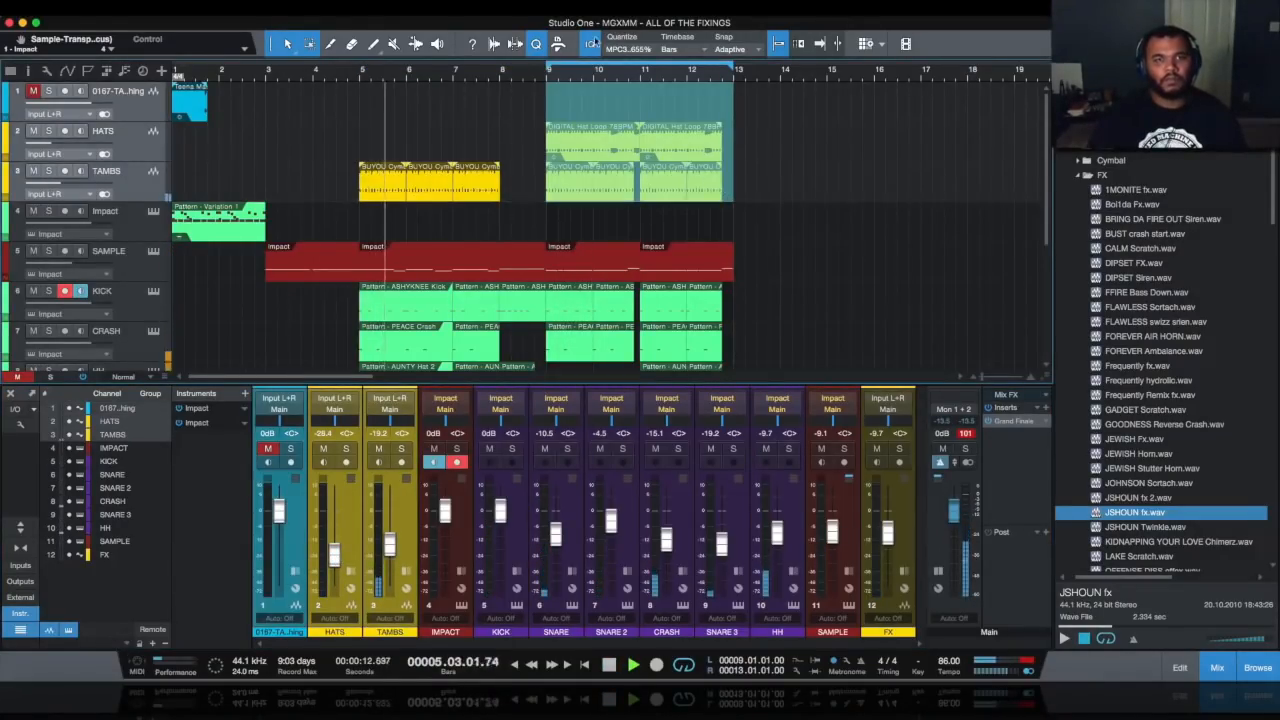
click(548, 71)
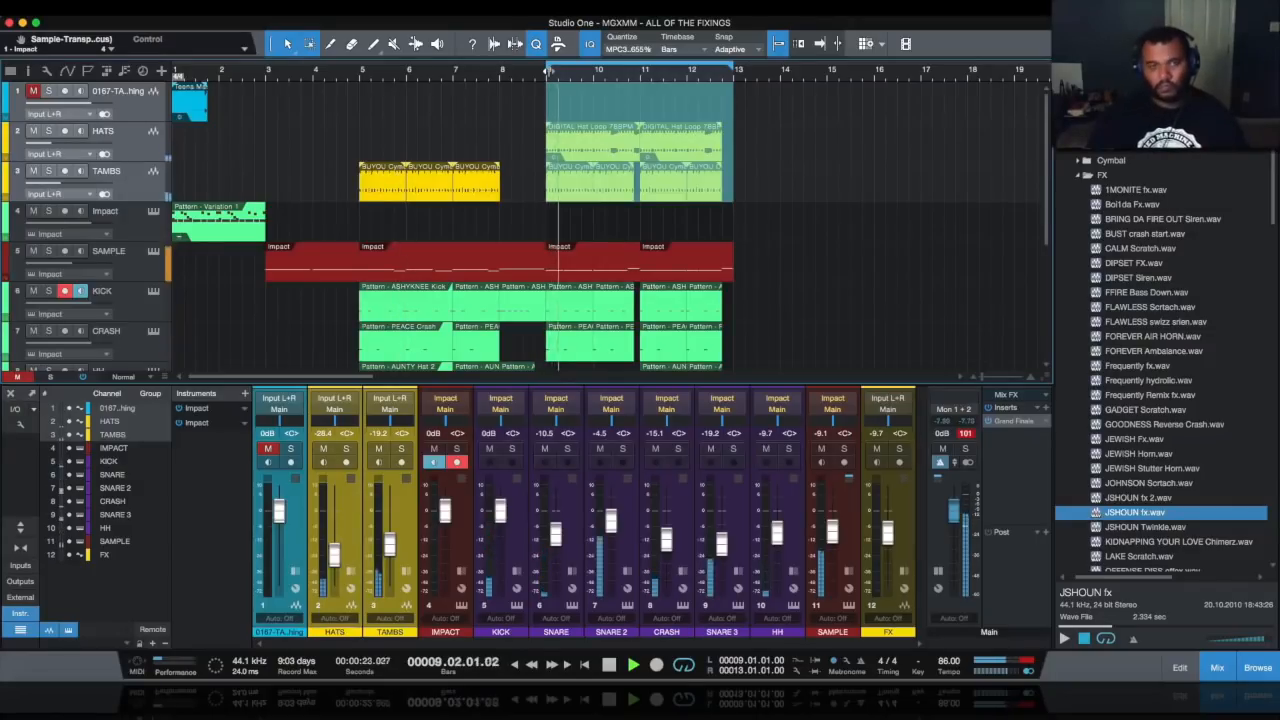
drag(612, 529, 613, 527)
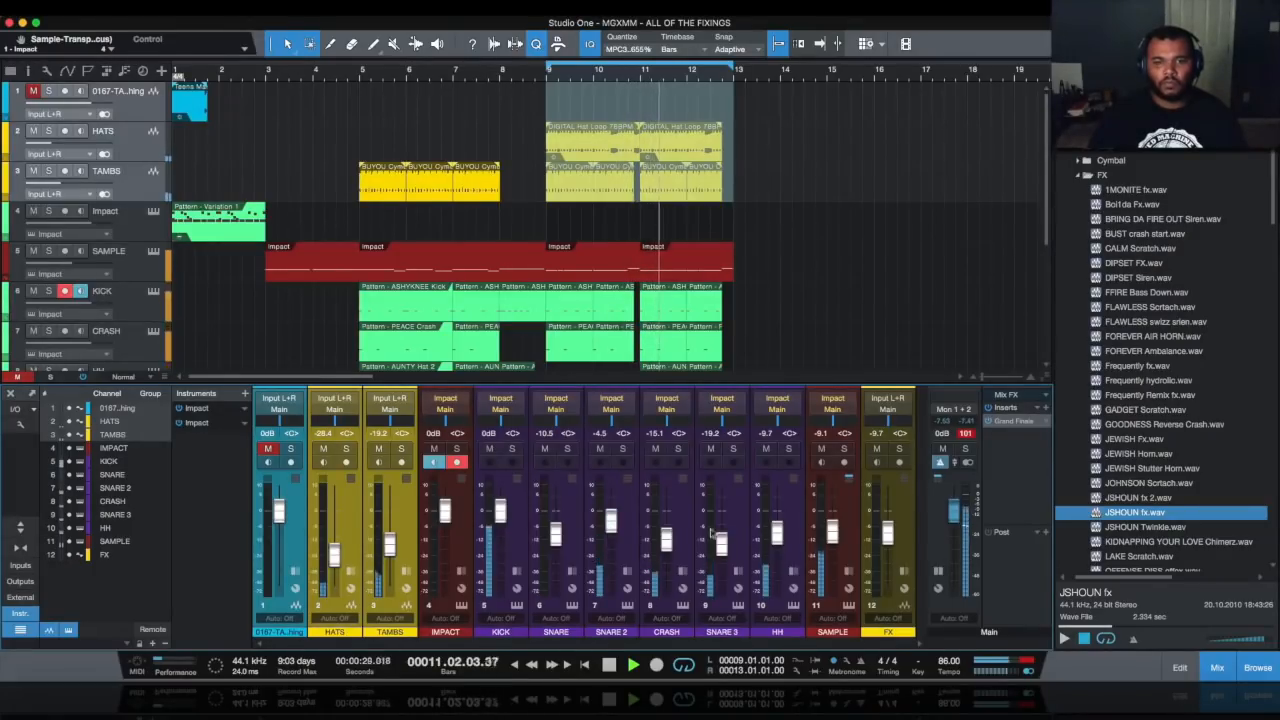
drag(837, 539, 838, 537)
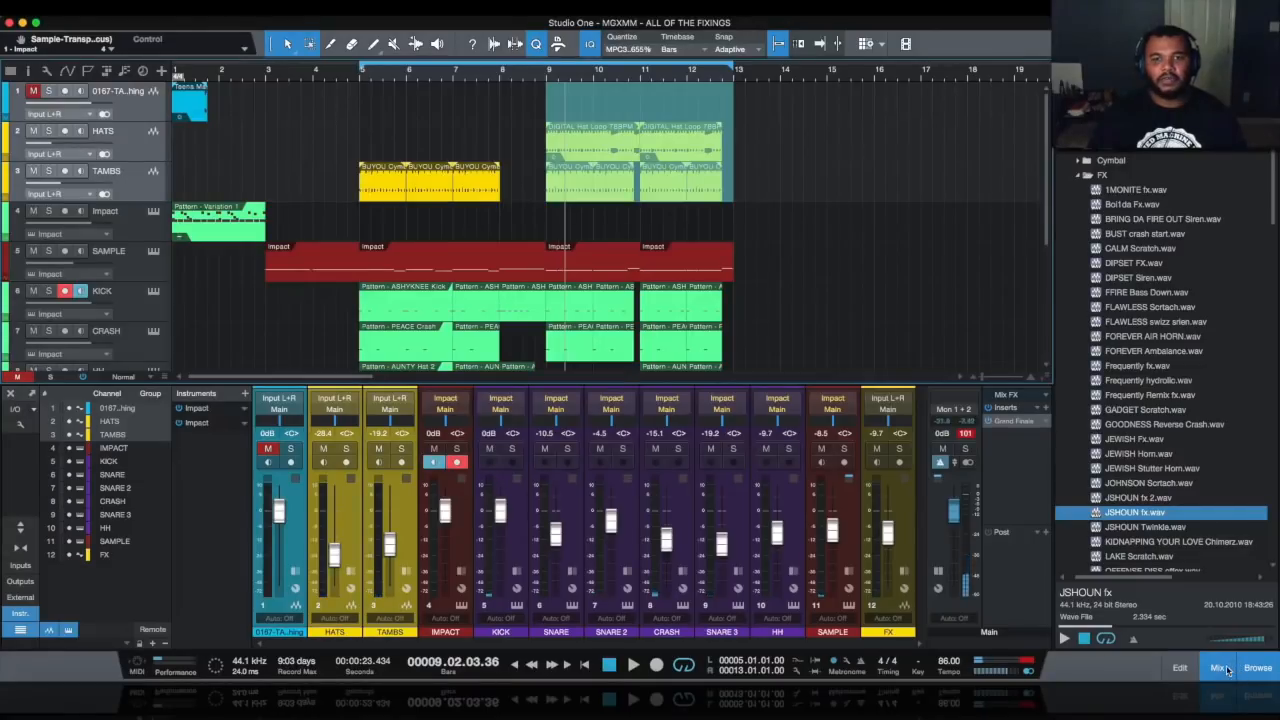
Hide the mixer, duplicate all events of the section ending at bar 13, and align the copied drum patterns to start at bar 13.
click(1222, 668)
drag(727, 585, 338, 90)
key(d)
drag(802, 466, 752, 468)
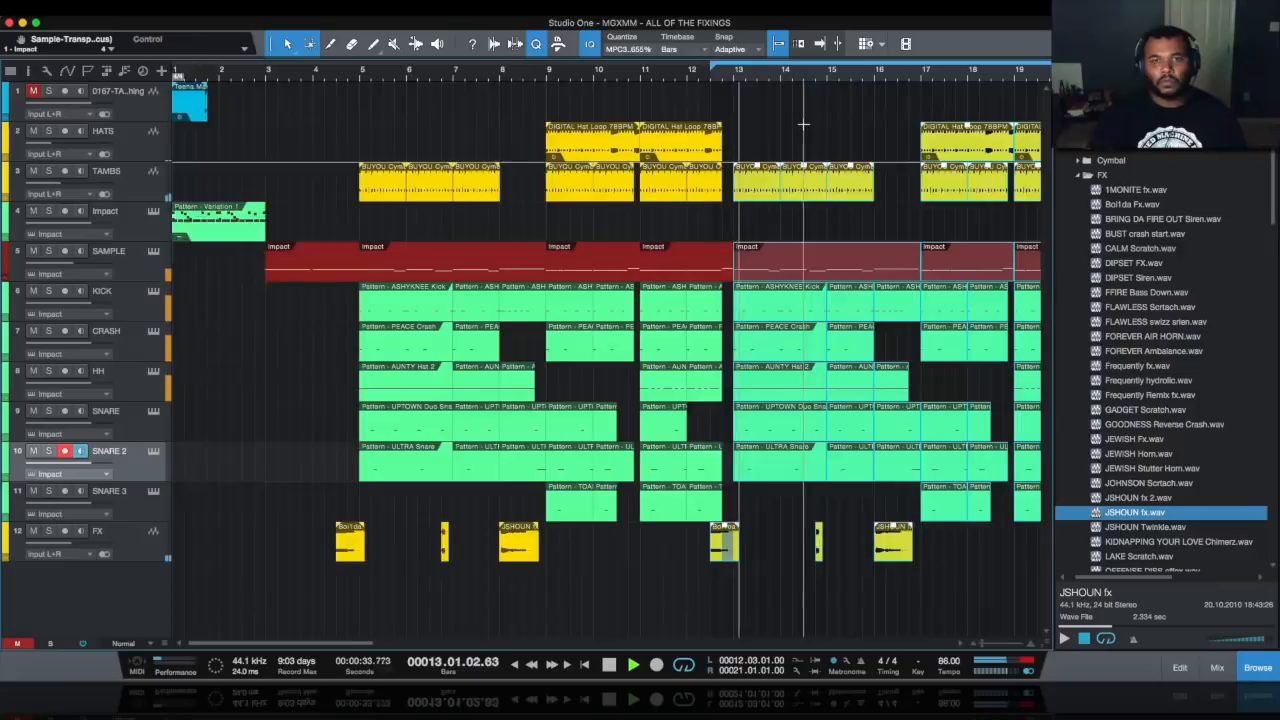
Delete the copied HH pattern spanning bars 13 to 15 and play the arrangement from just before bar 13.
scroll(803, 124, right, 5)
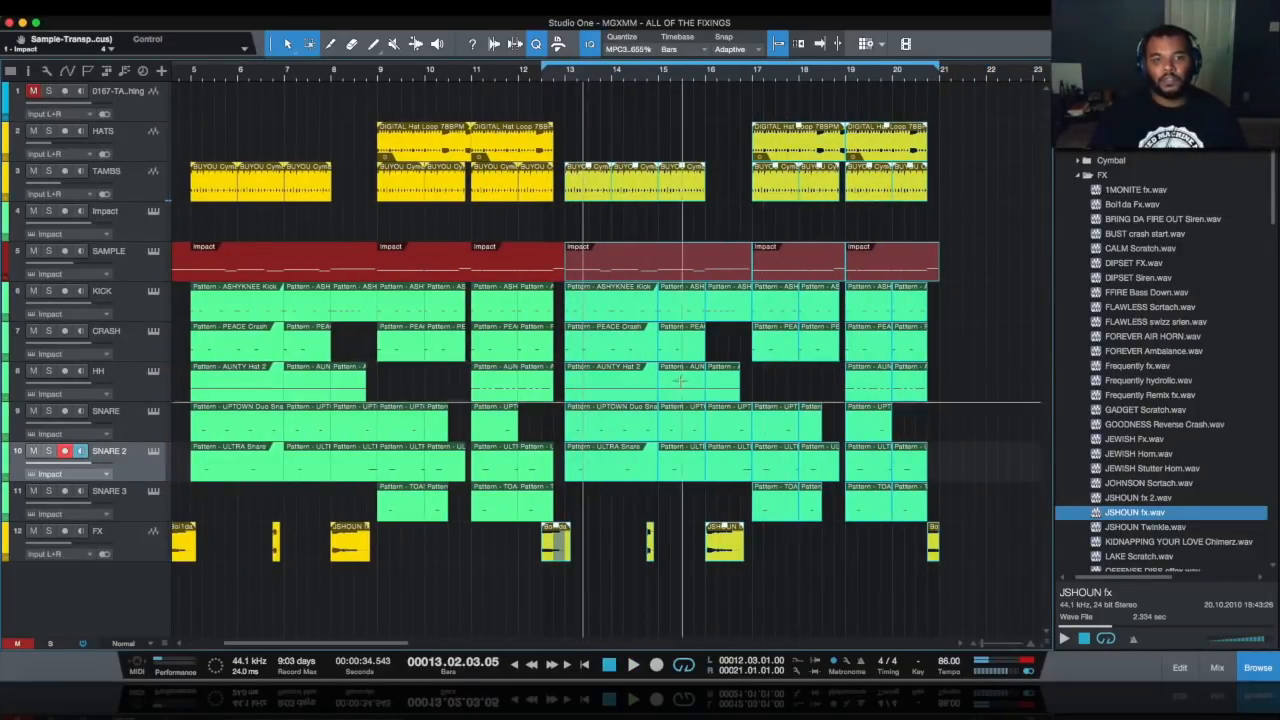
click(605, 392)
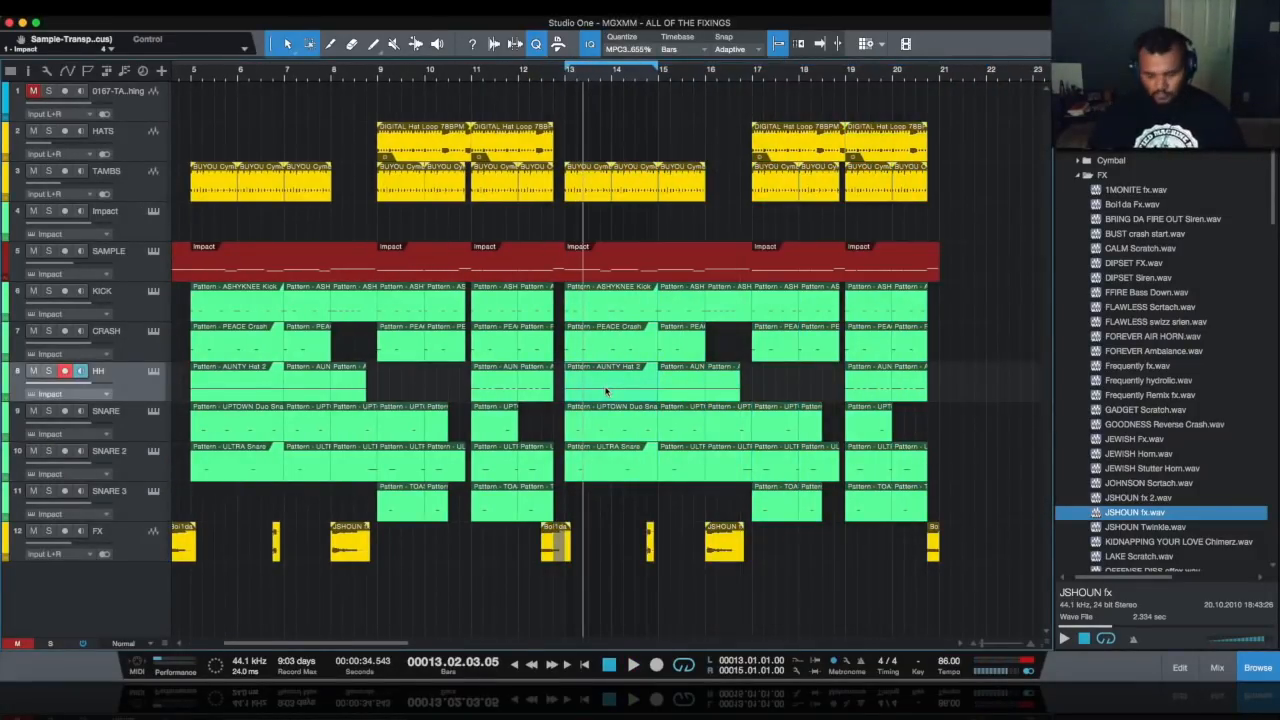
key(Delete)
click(538, 75)
key(space)
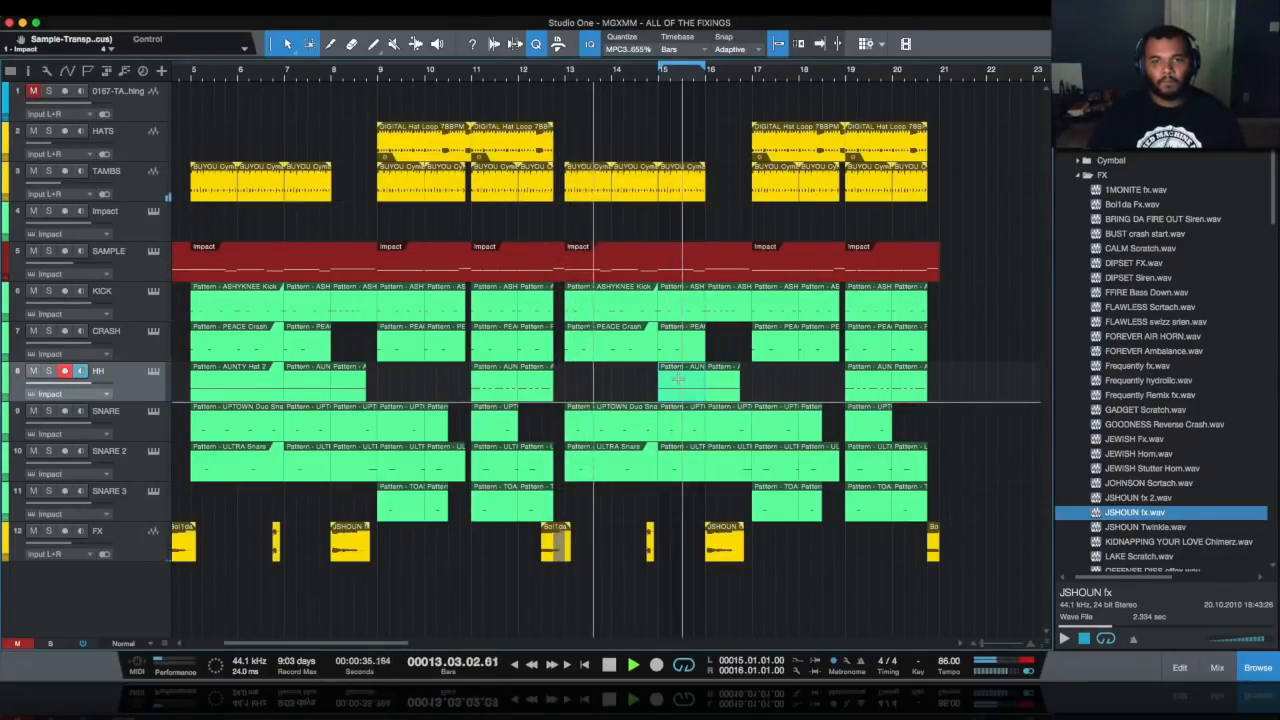
Extend the loop range to cover bars 5 to 21 and delete the TAMBS event at bar 19.
drag(705, 69, 942, 71)
drag(662, 69, 188, 88)
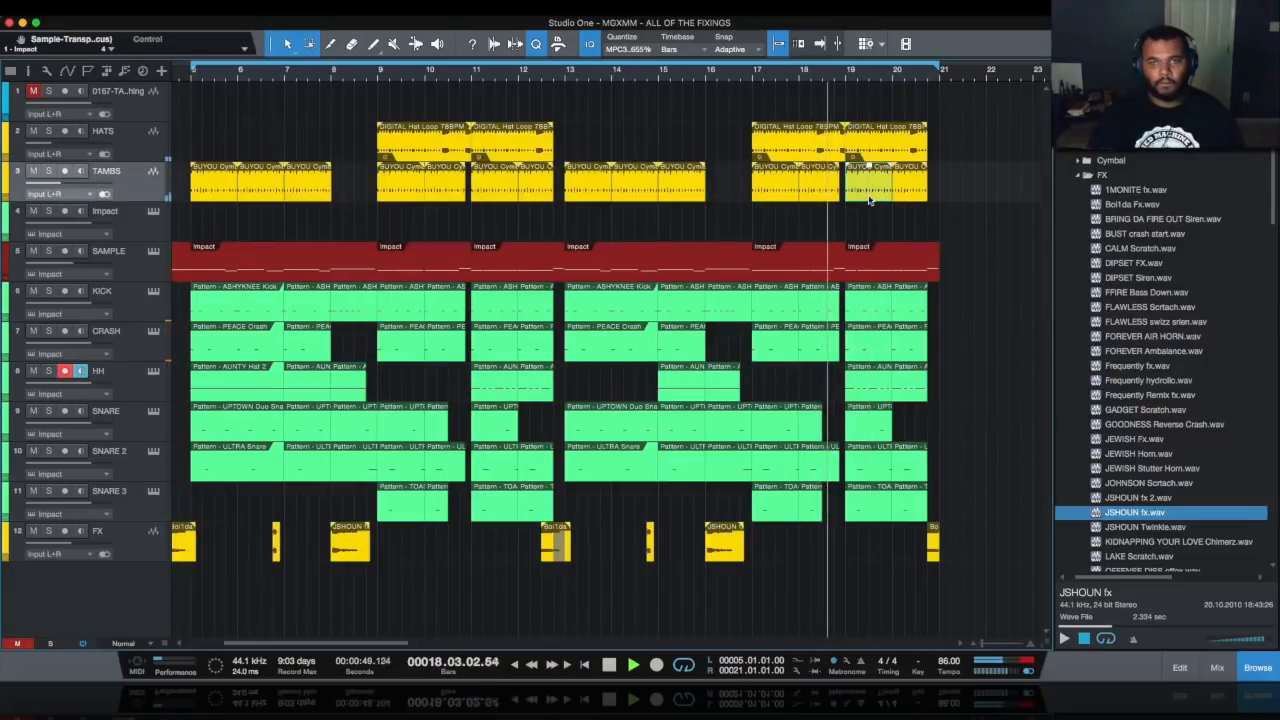
key(Delete)
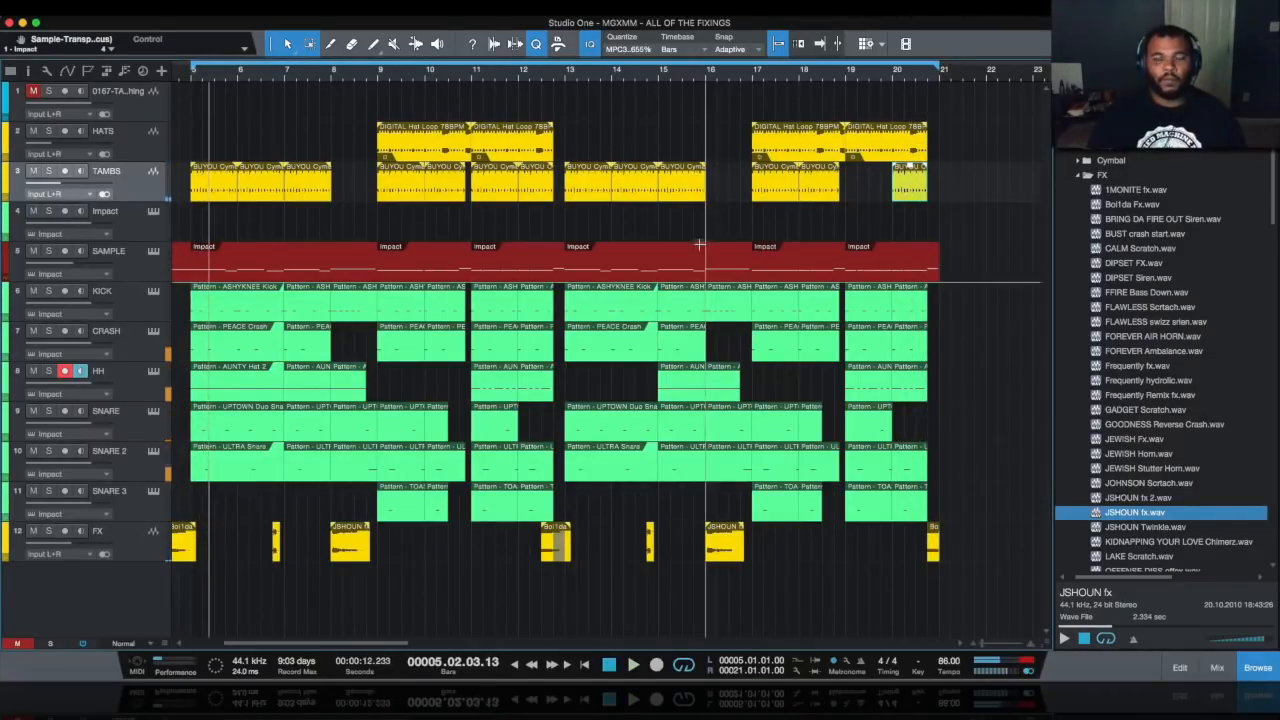
Review the event and instrument-part operations available for the first KICK pattern without applying any.
scroll(699, 244, left, 3)
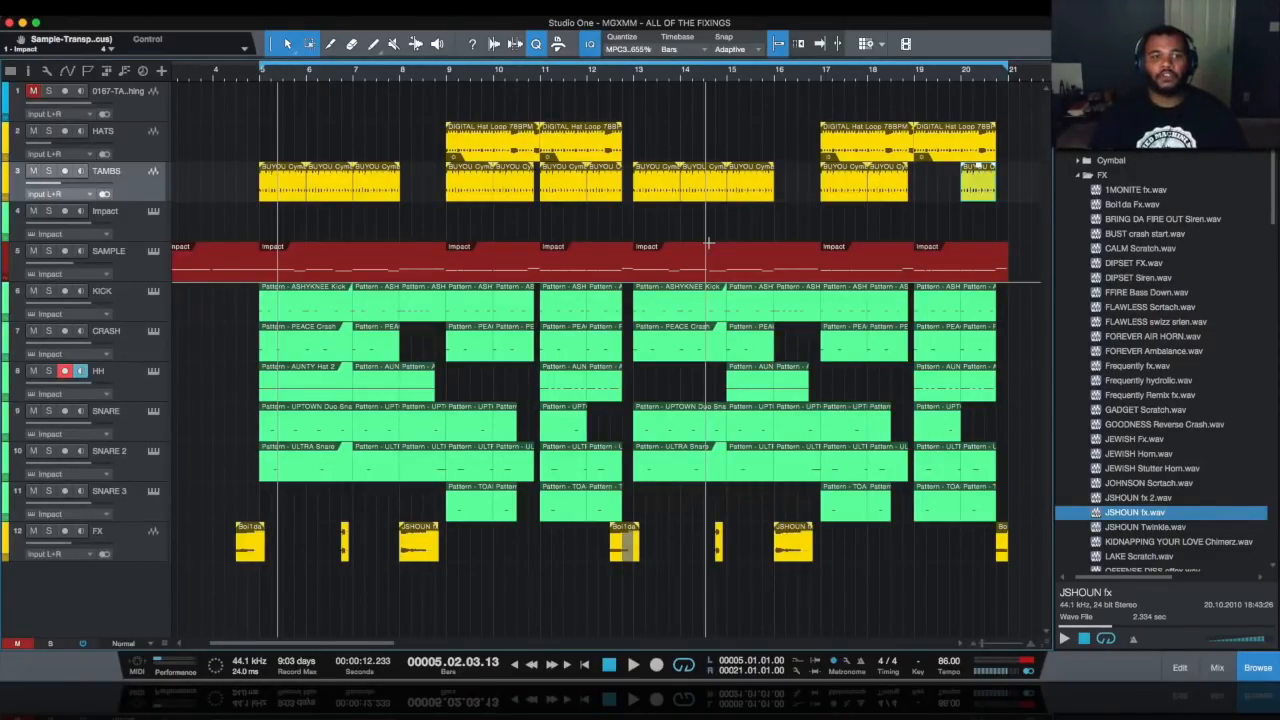
scroll(600, 250, left, 4)
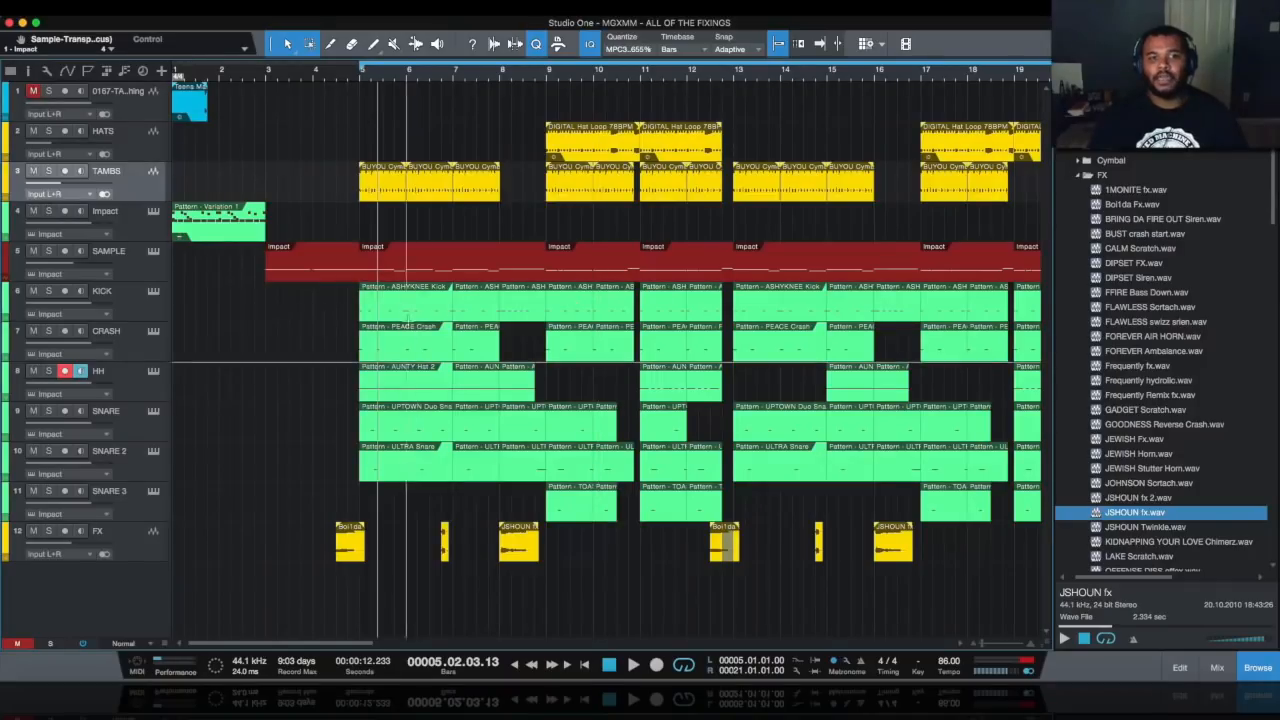
right_click(400, 318)
mouse_move(561, 553)
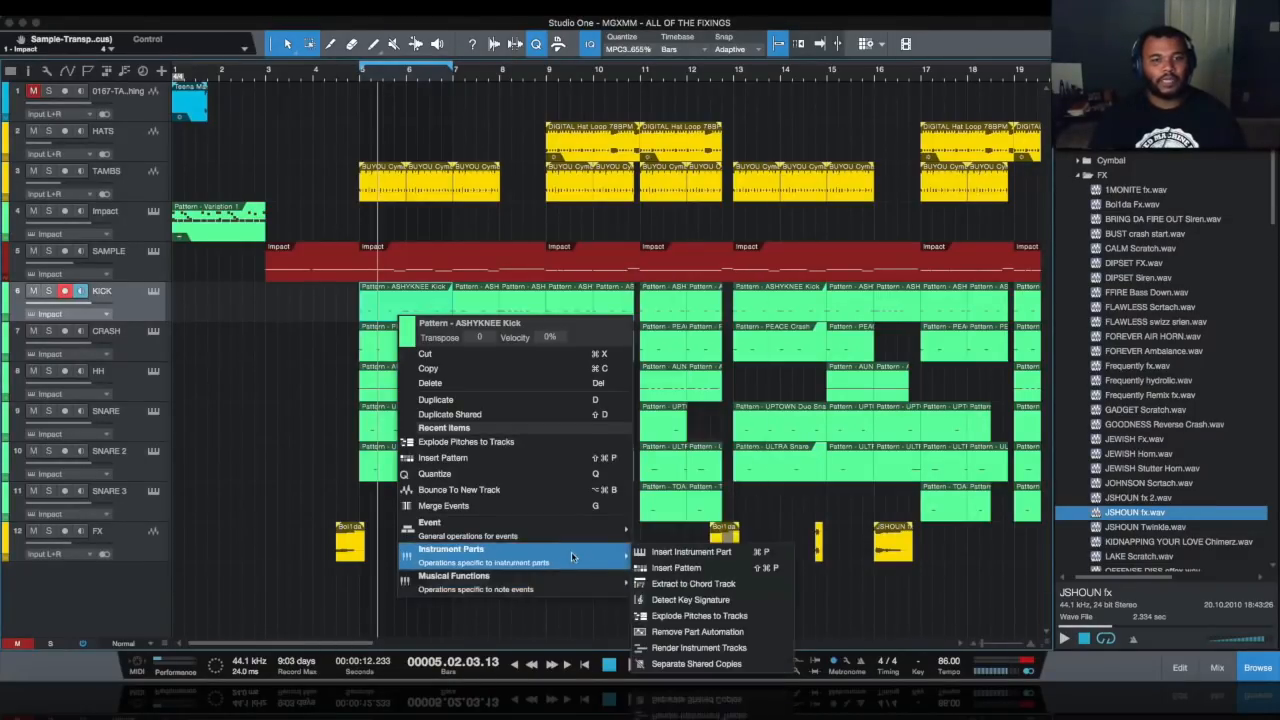
mouse_move(575, 524)
click(247, 349)
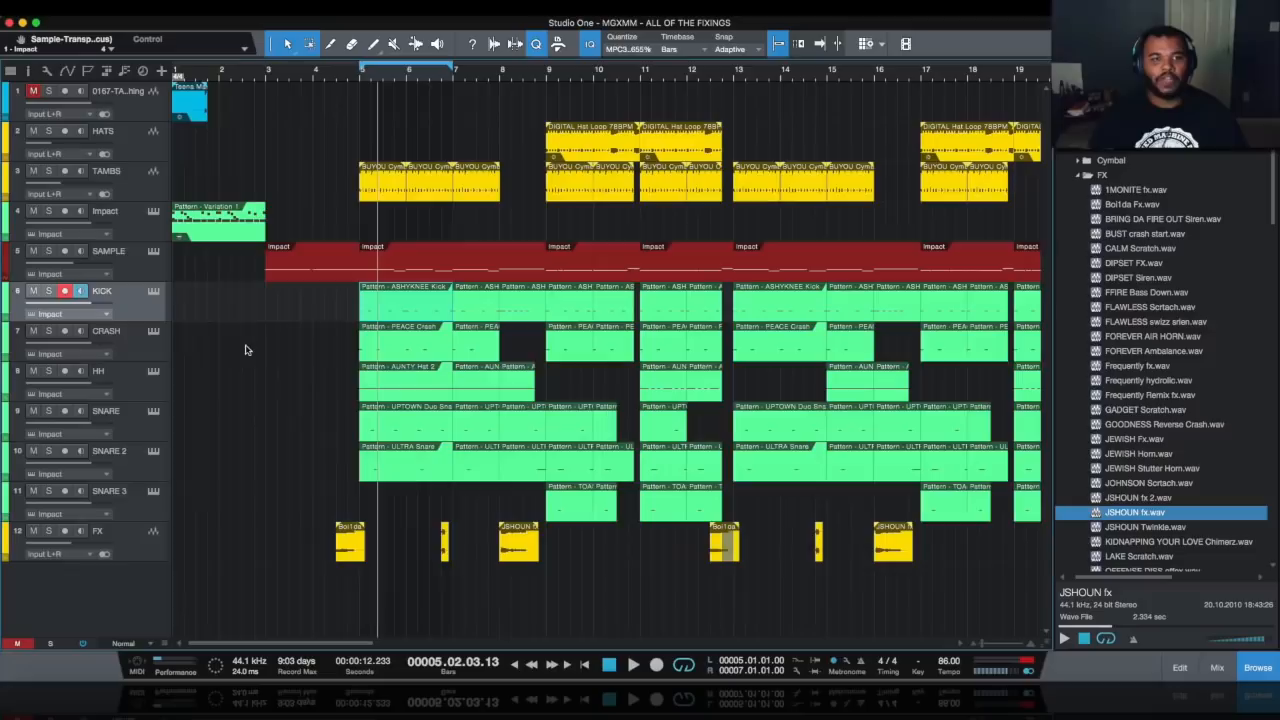
Open the original Impact track pattern in the editor and switch it to Variation 2 and on to Variation 3.
click(208, 234)
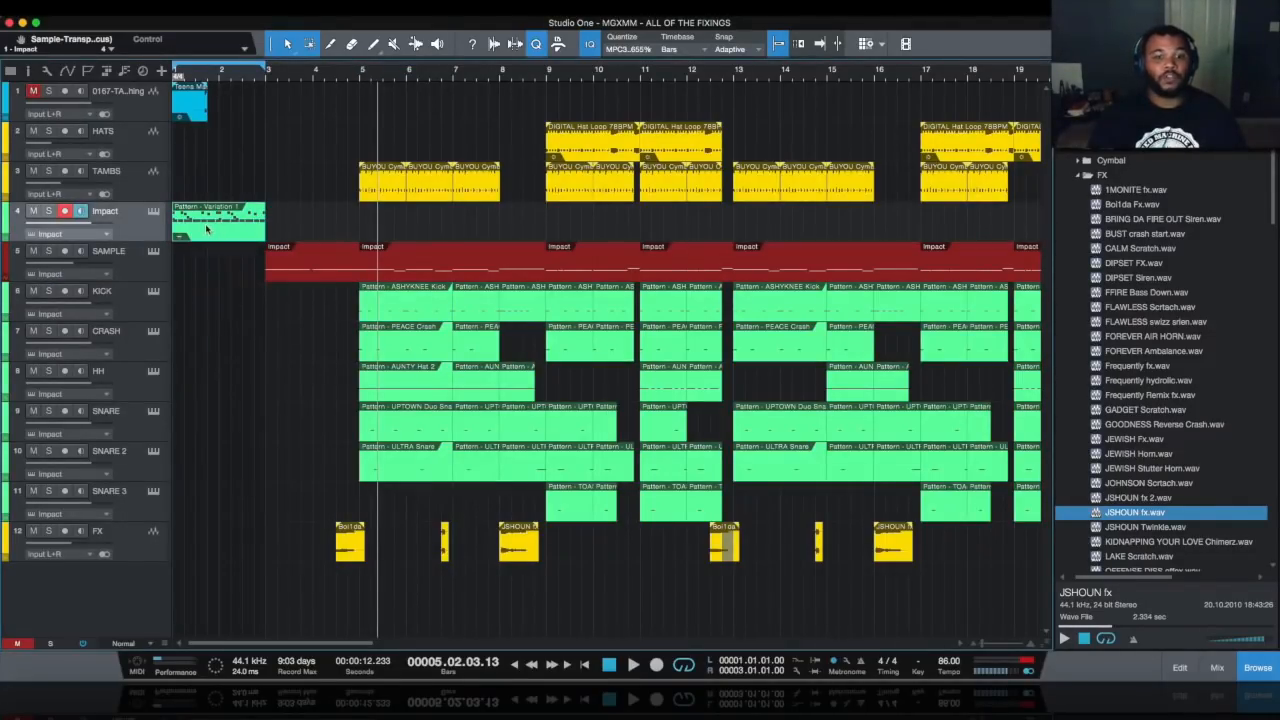
double_click(255, 230)
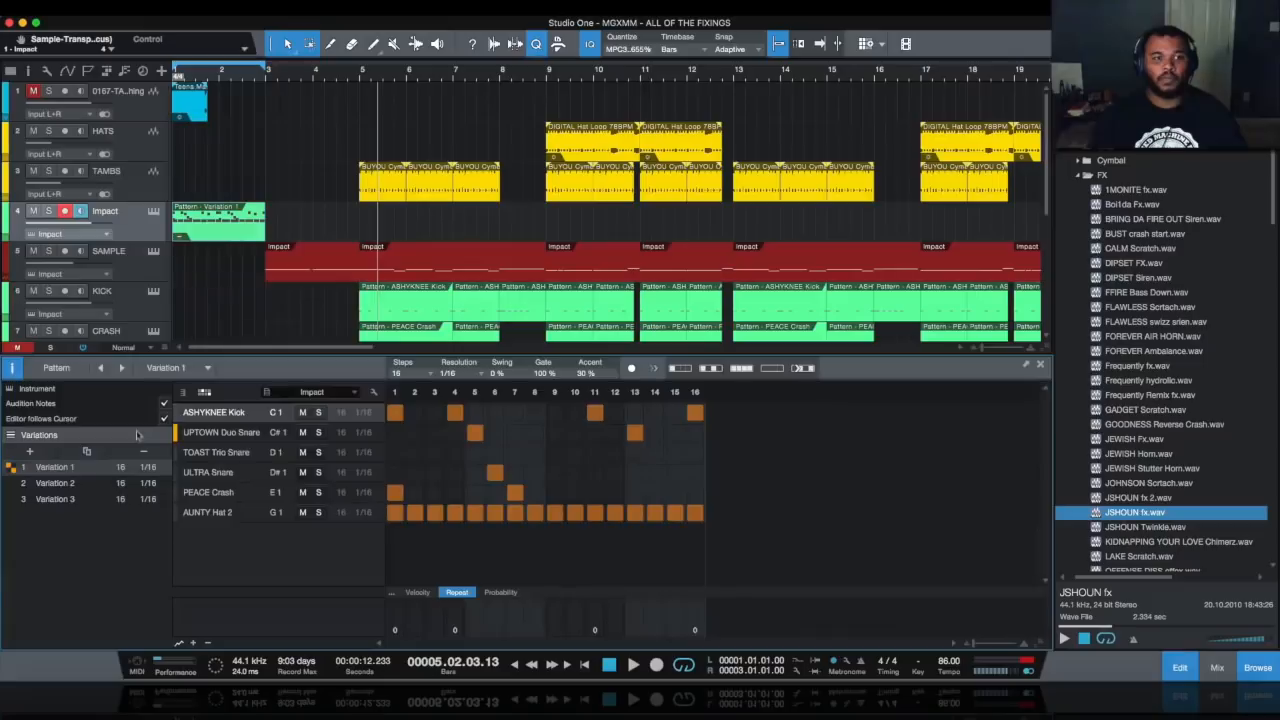
click(14, 484)
click(34, 500)
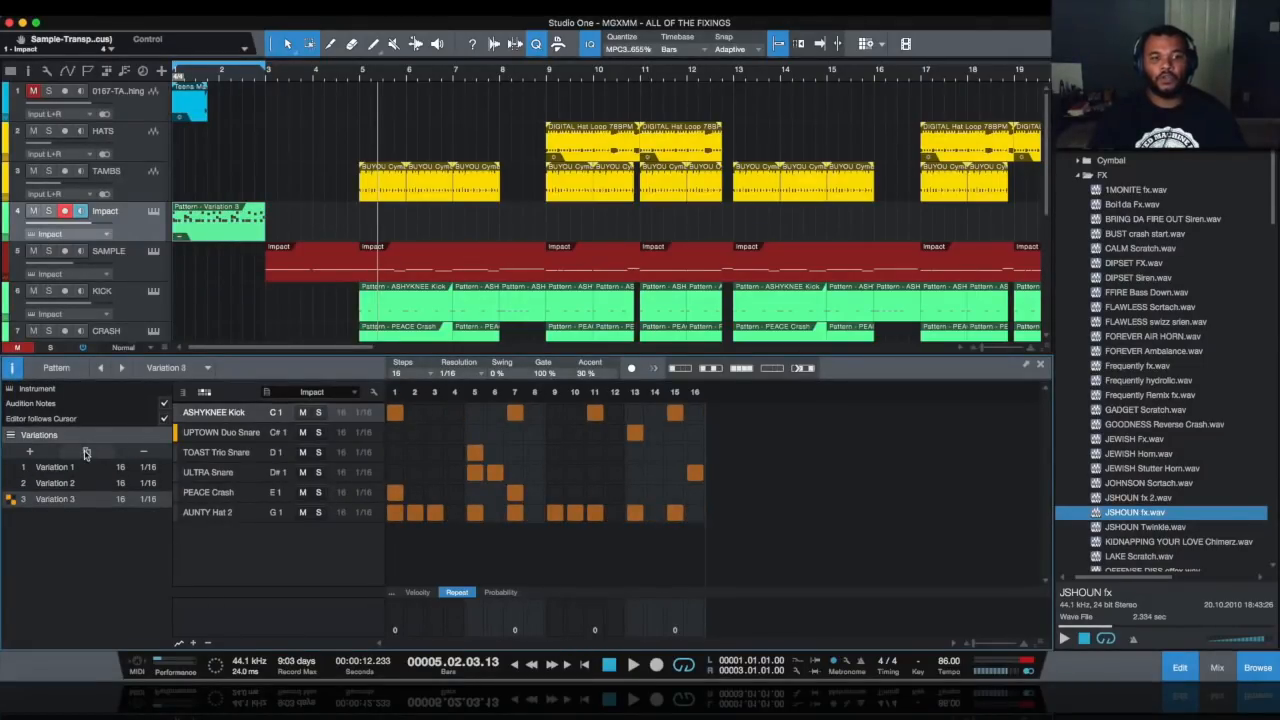
Duplicate Variation 3, open the copy's name for editing but keep the name, and close the pattern editor.
click(86, 453)
double_click(70, 515)
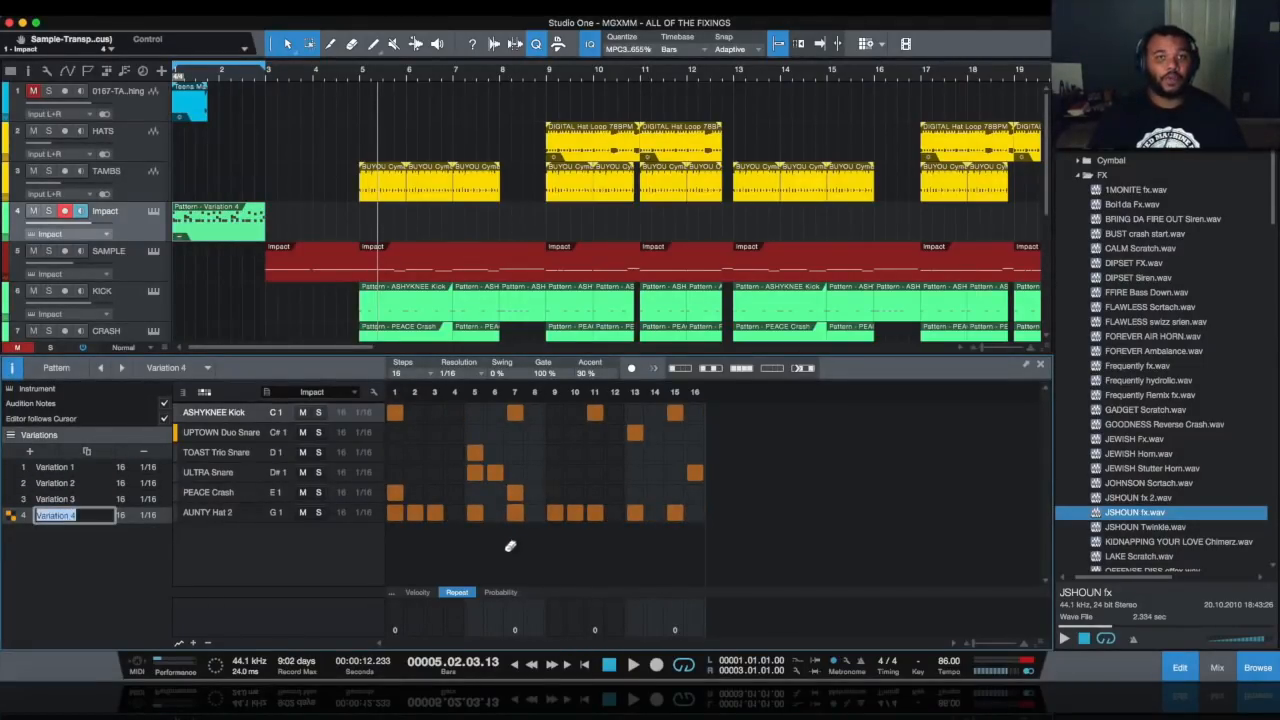
click(324, 565)
click(1188, 668)
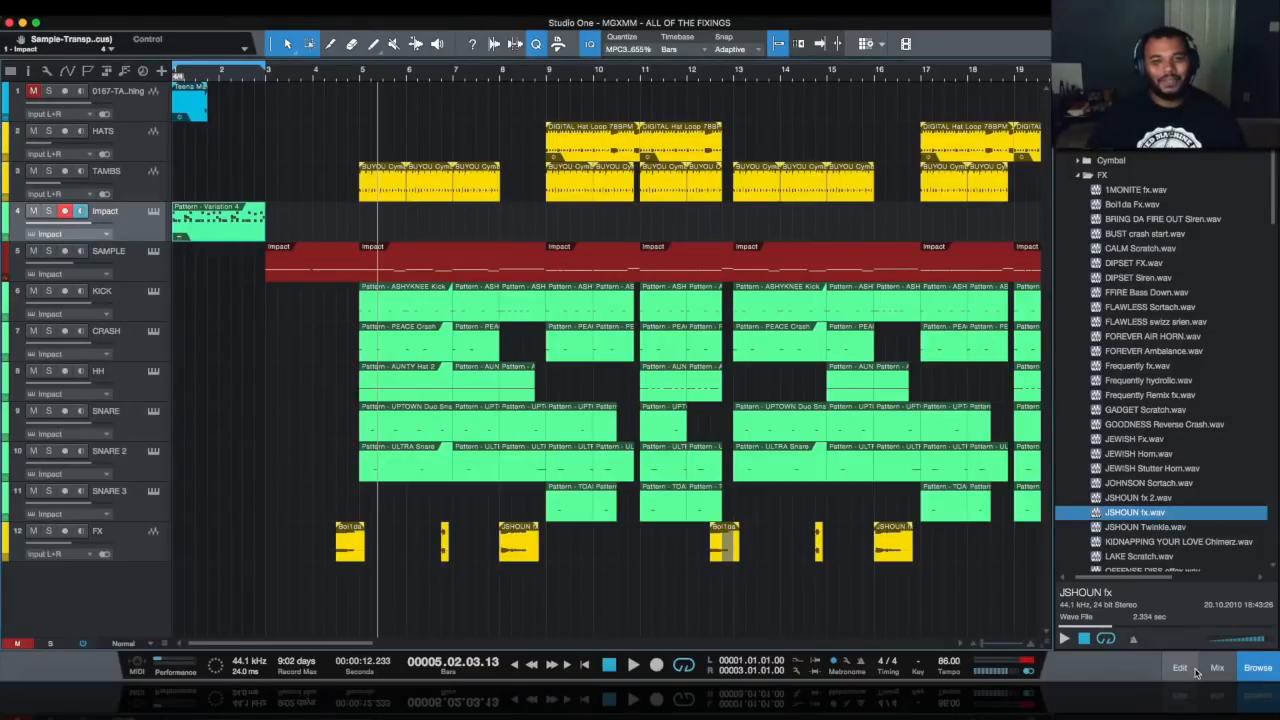